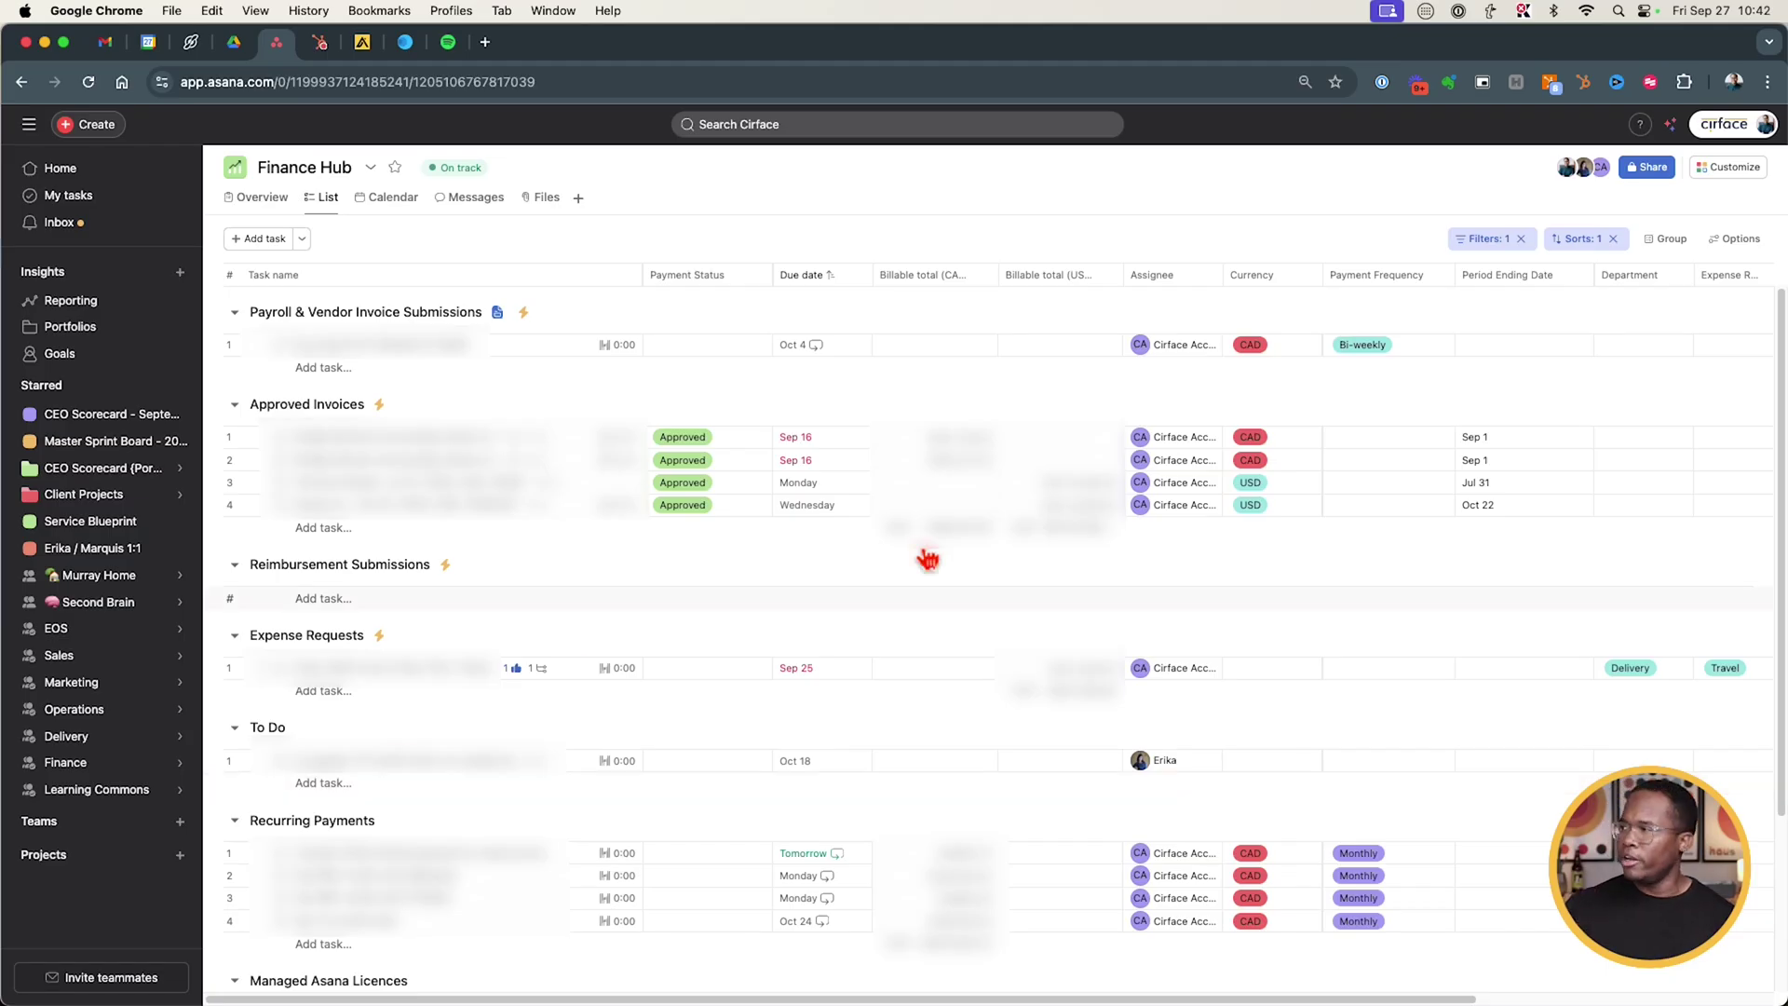
List the Finance Hub project's forms and open the Invoice Submission Form for editing.
{"action": "left_click", "coordinate": [1720, 171]}
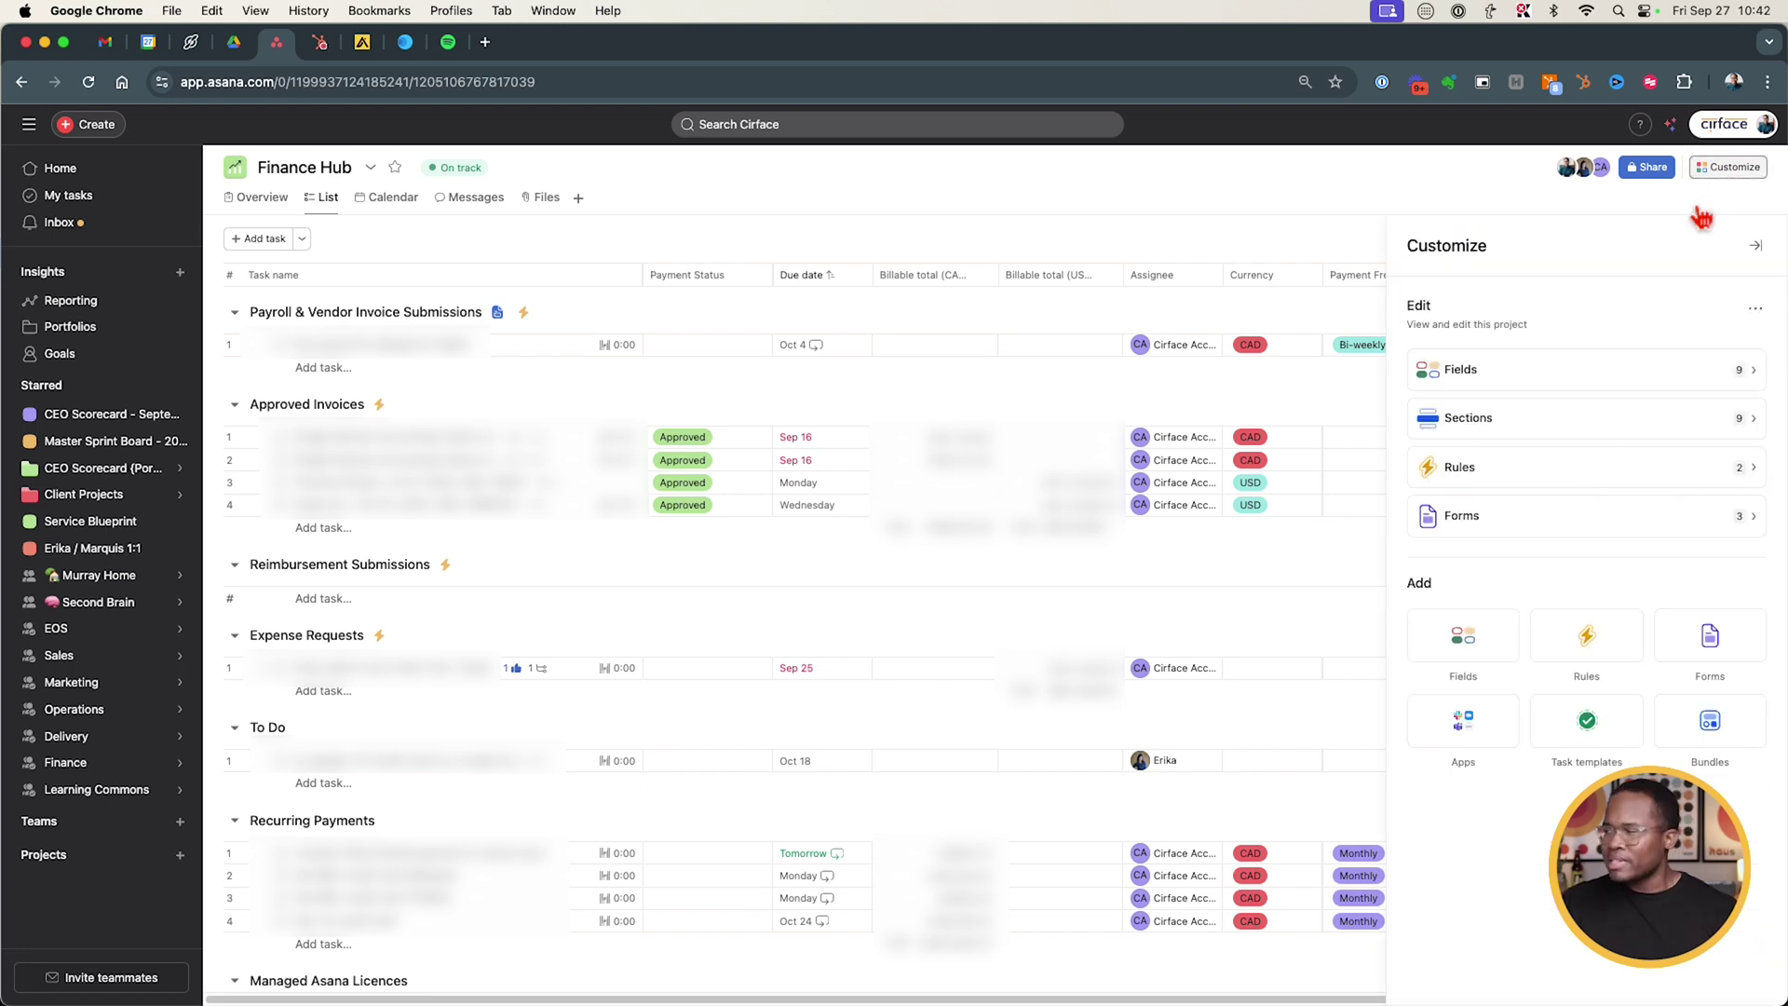
{"action": "left_click", "coordinate": [1583, 514]}
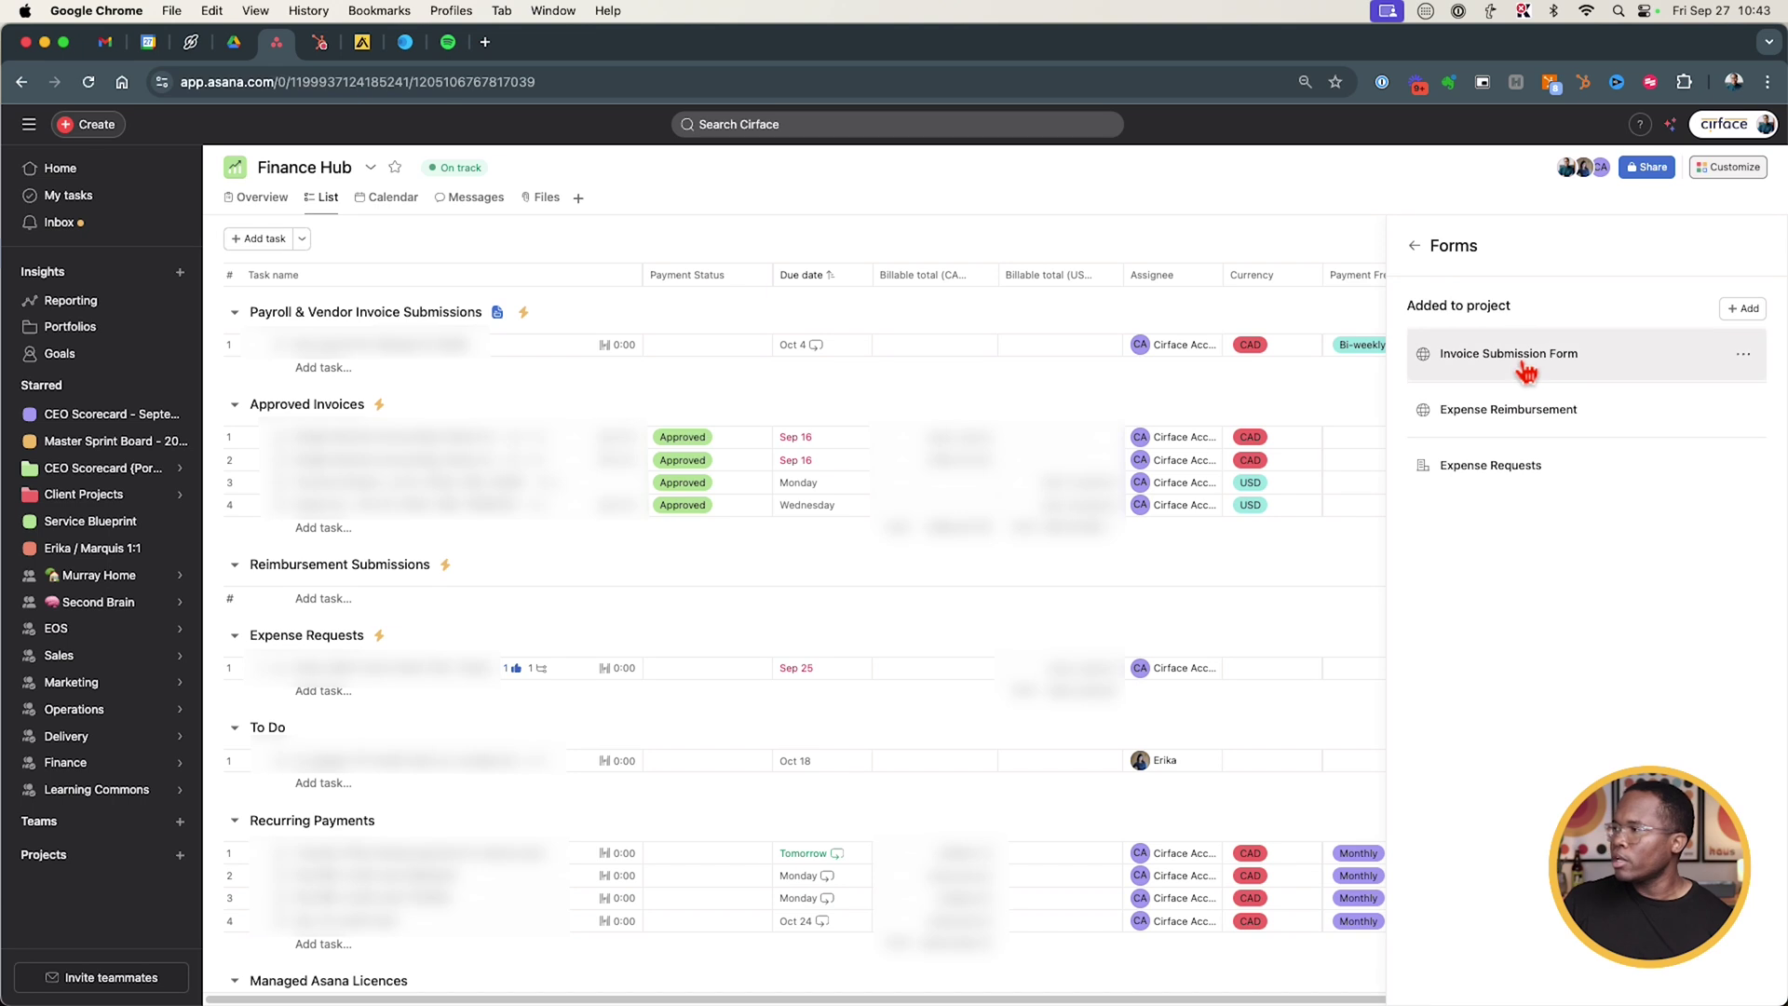
{"action": "left_click", "coordinate": [1527, 354]}
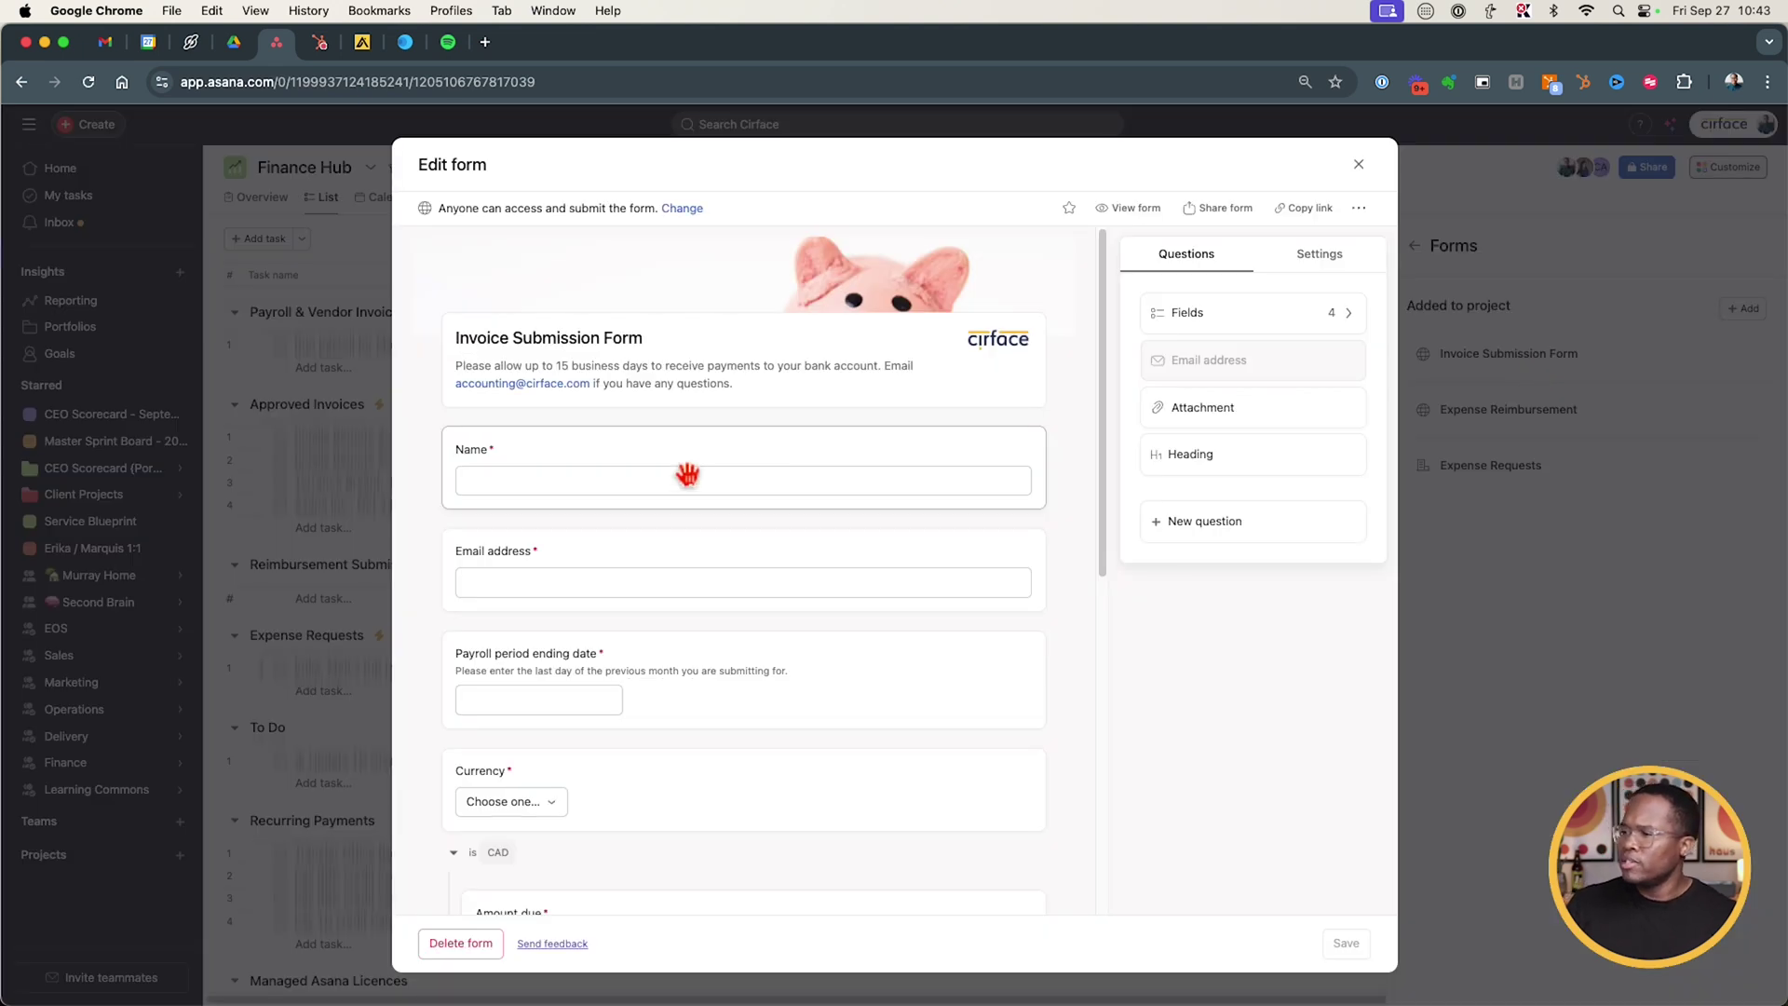
Review the Invoice Submission Form's questions, then view its task routing and access settings.
{"action": "scroll", "coordinate": [687, 475], "scroll_direction": "down", "scroll_amount": 5}
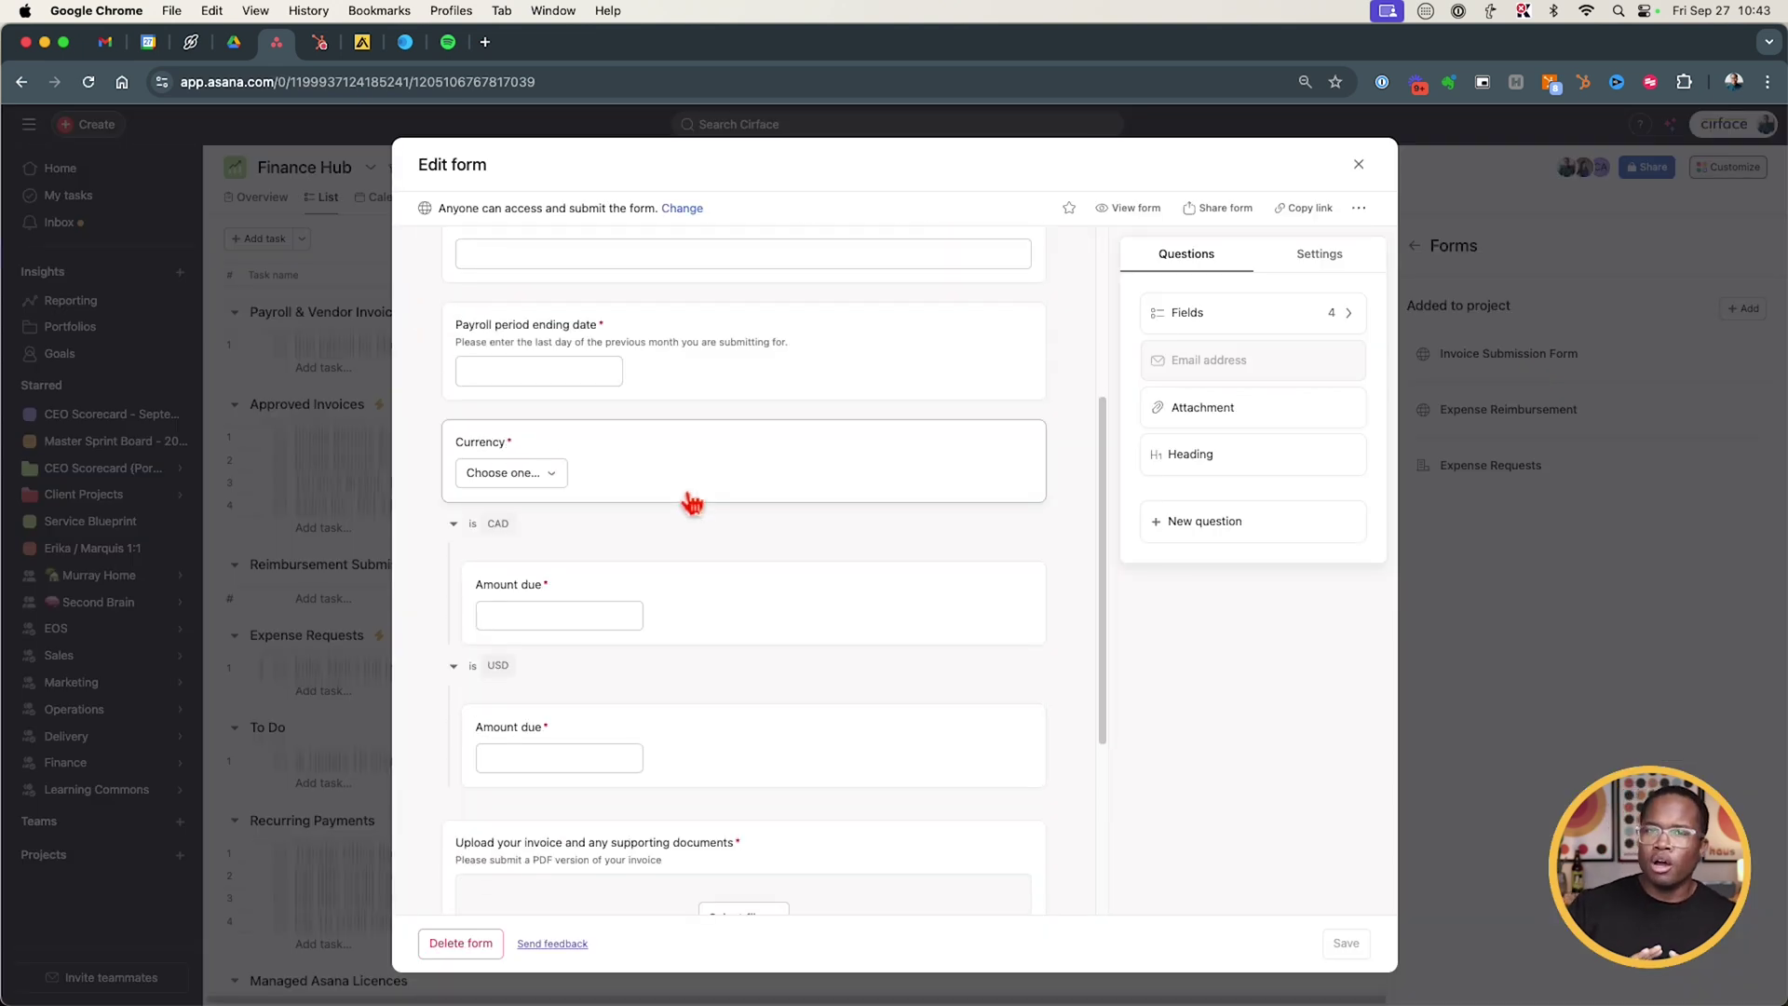
{"action": "scroll", "coordinate": [692, 503], "scroll_direction": "up", "scroll_amount": 5}
{"action": "left_click", "coordinate": [1330, 268]}
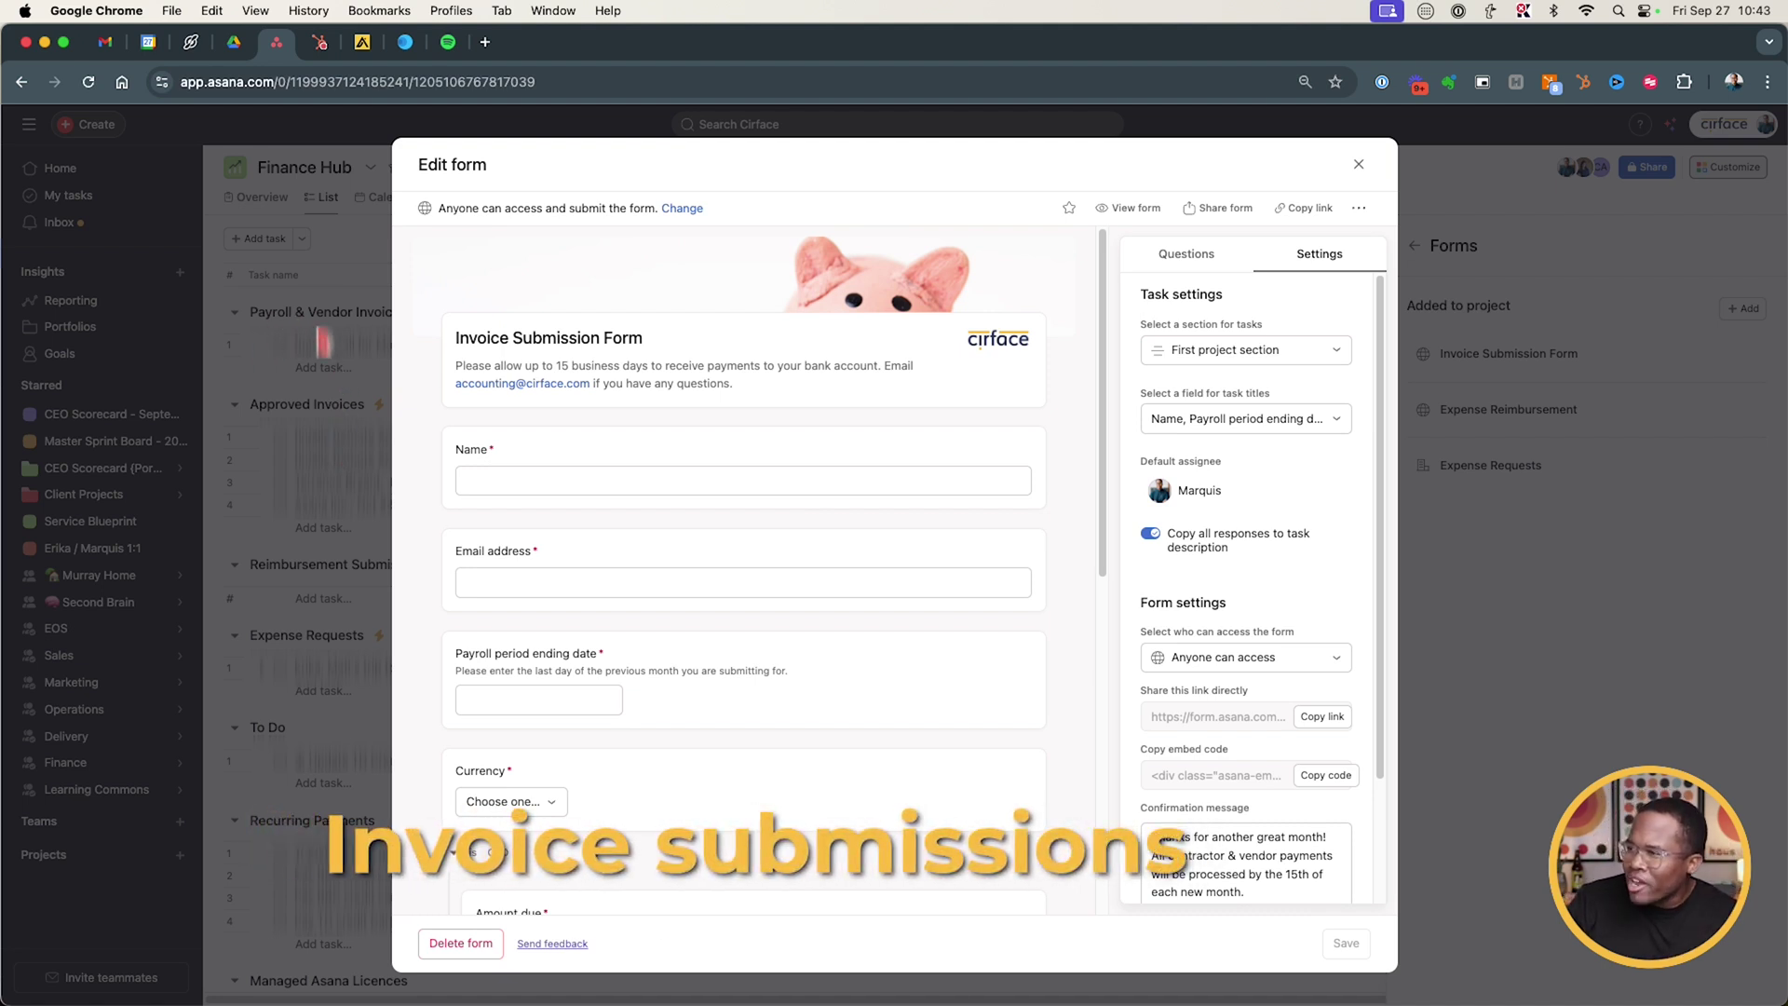
{"action": "left_click", "coordinate": [1226, 421]}
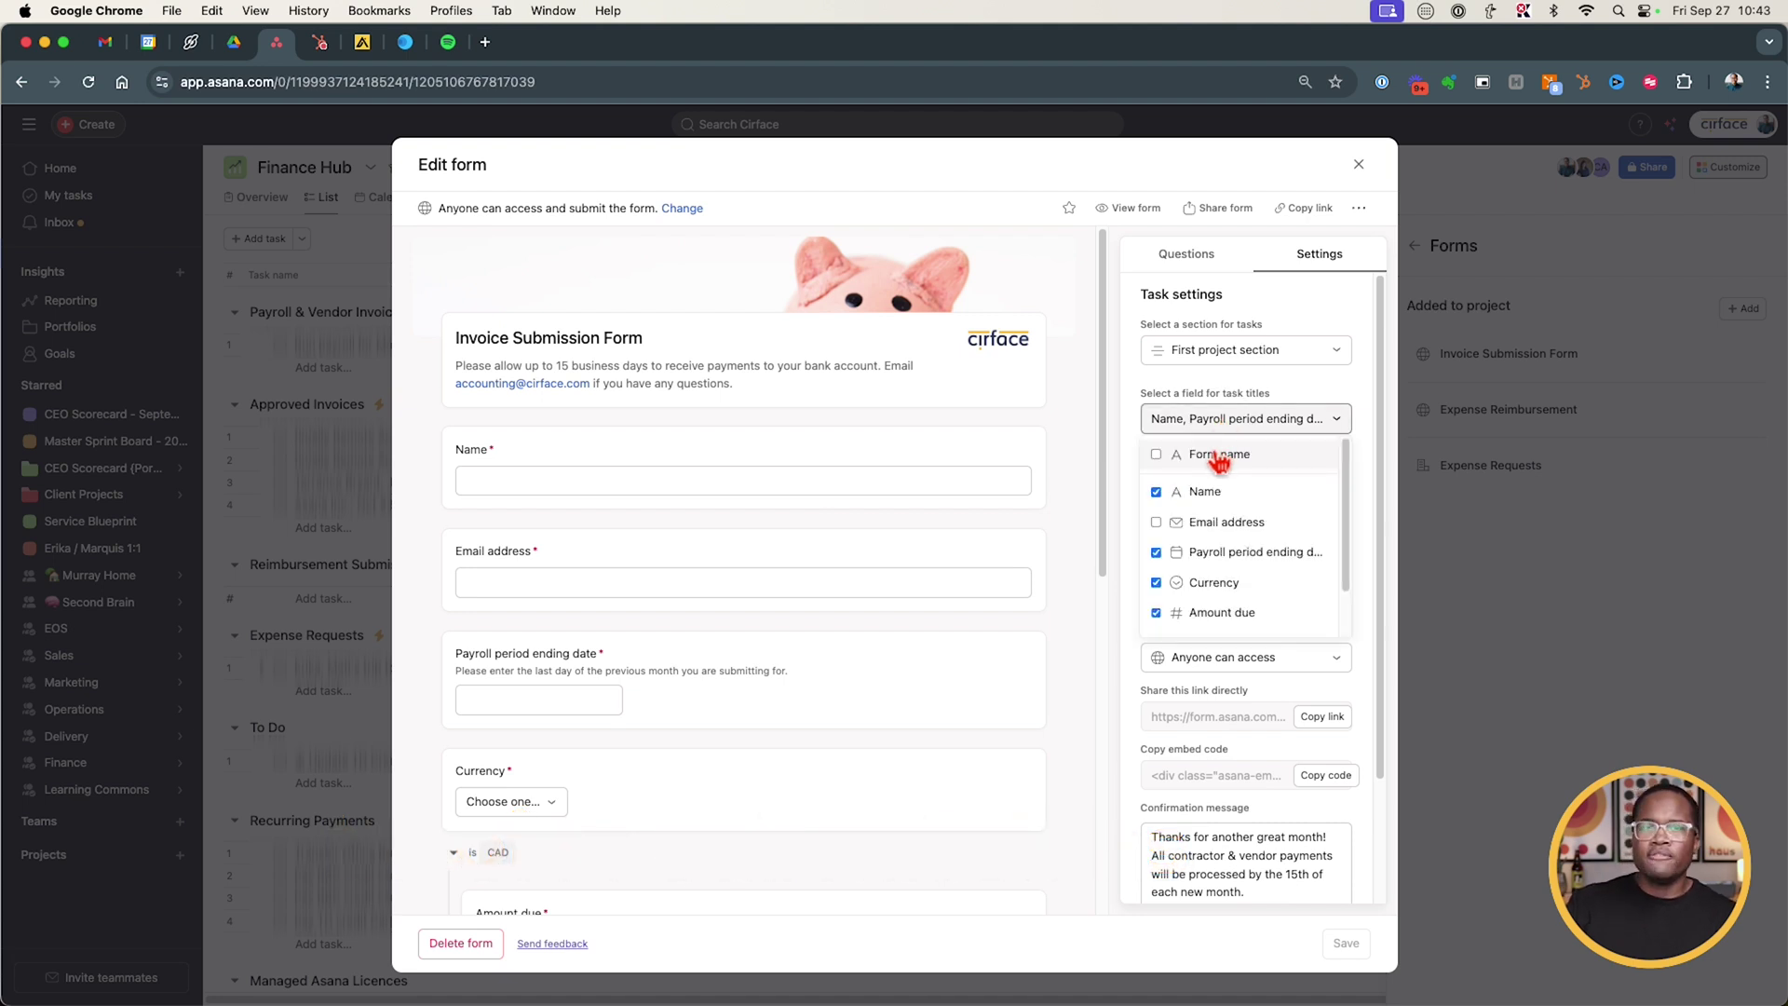
{"action": "left_click", "coordinate": [596, 343]}
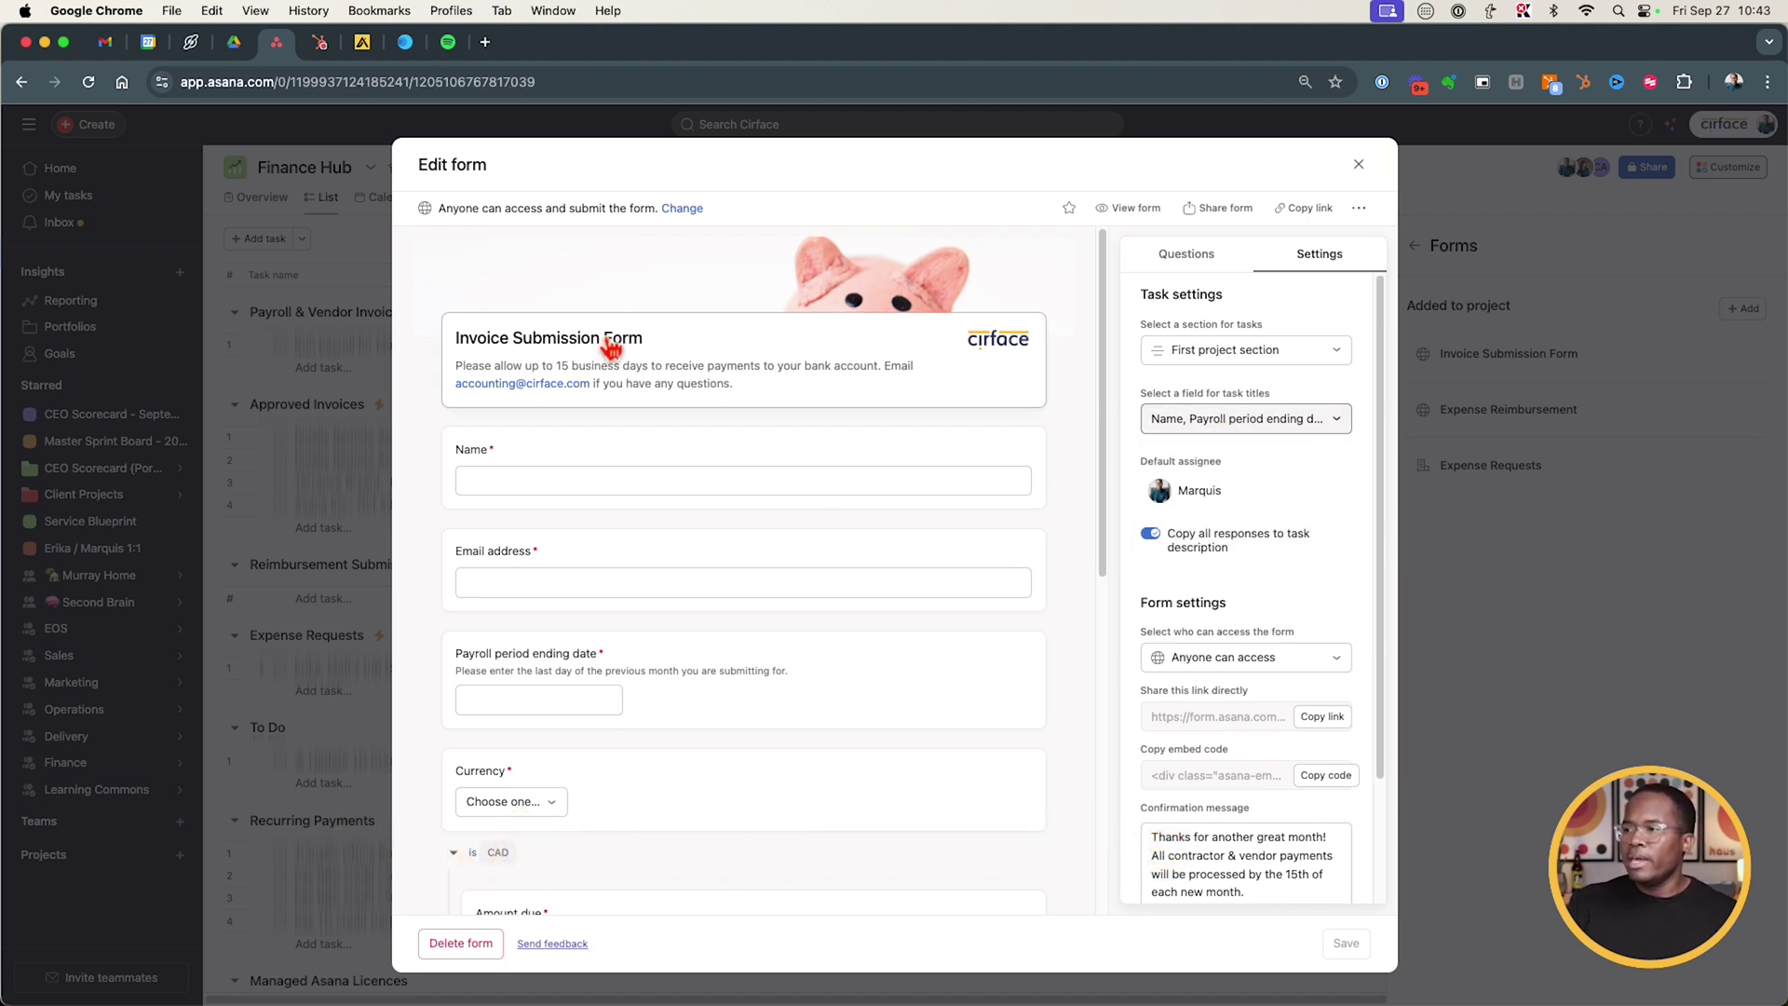
{"action": "left_click", "coordinate": [560, 342]}
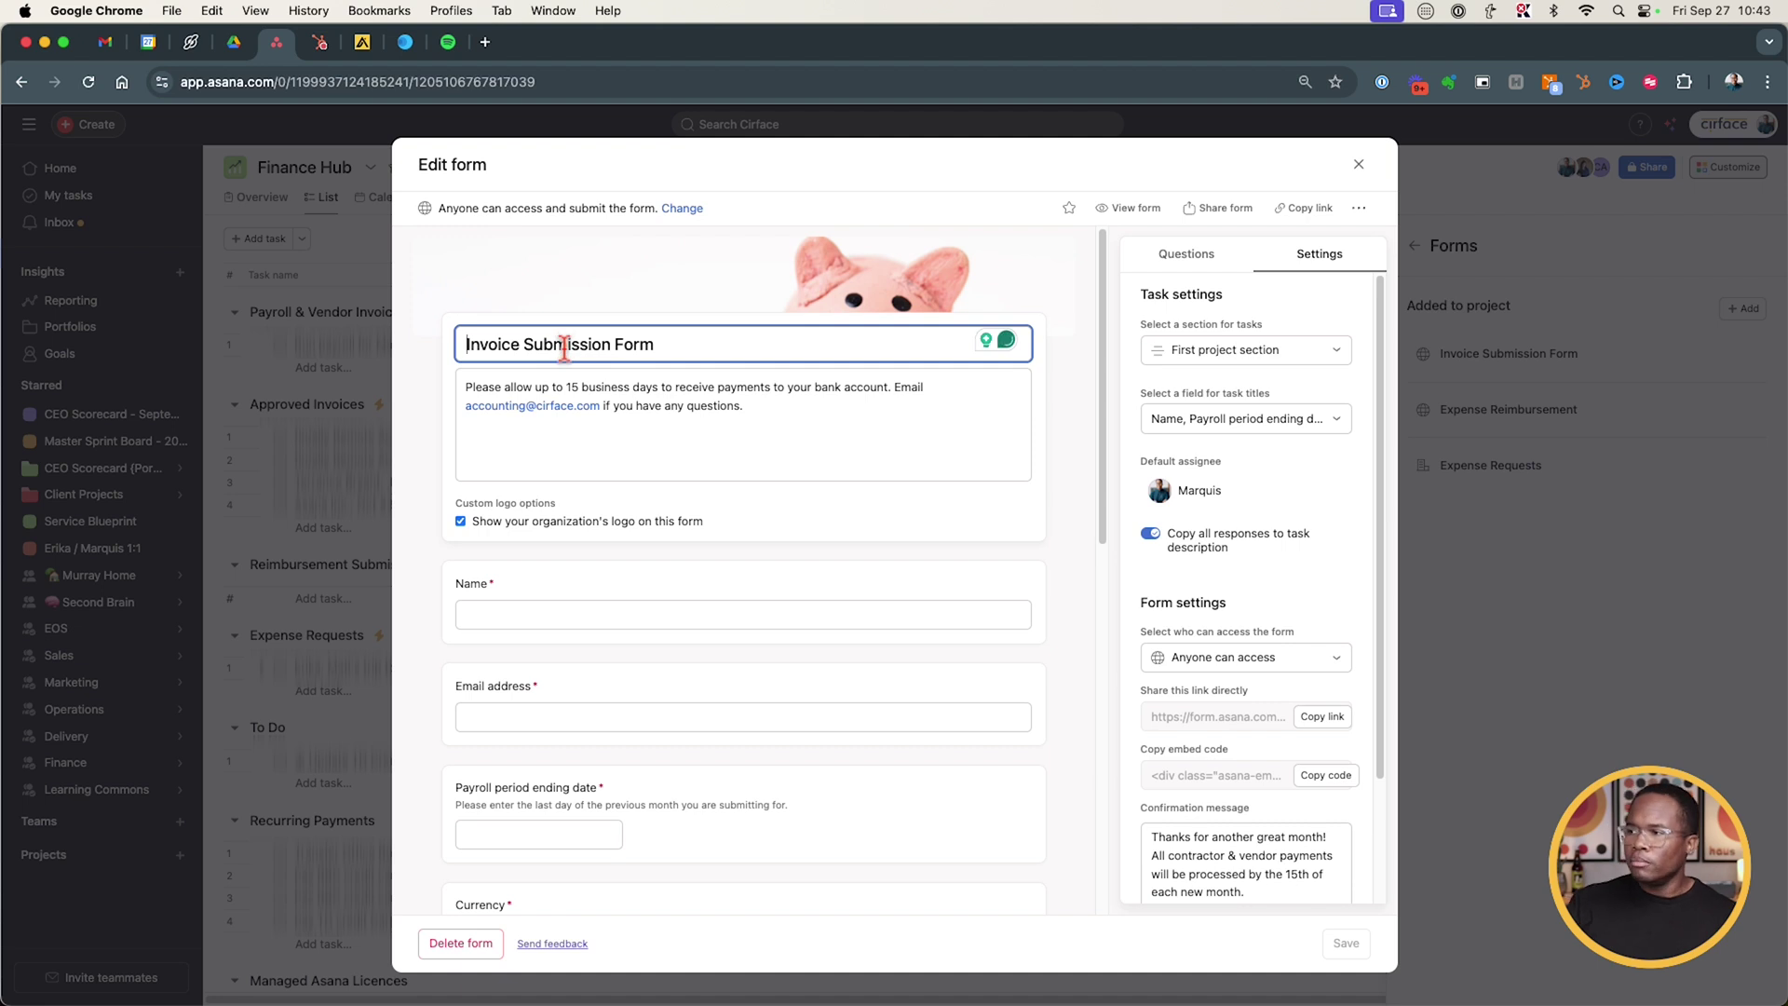
{"action": "left_click", "coordinate": [1339, 420]}
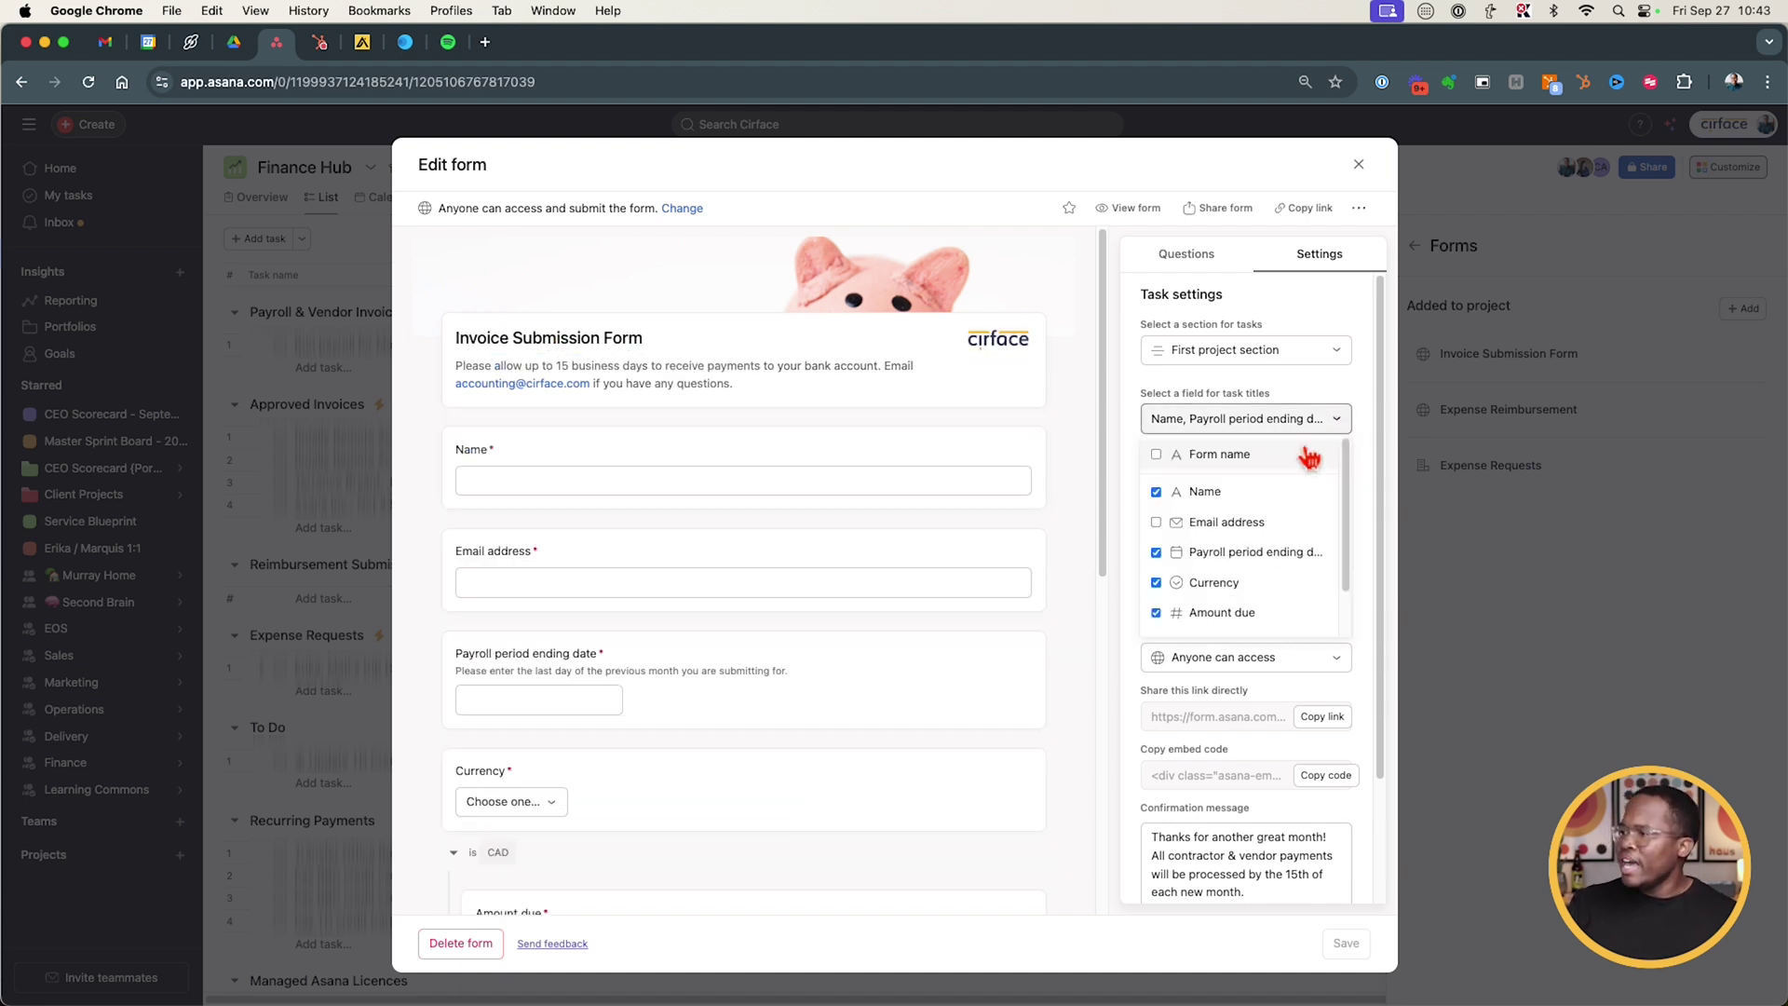
{"action": "scroll", "coordinate": [1239, 512], "scroll_direction": "down", "scroll_amount": 2}
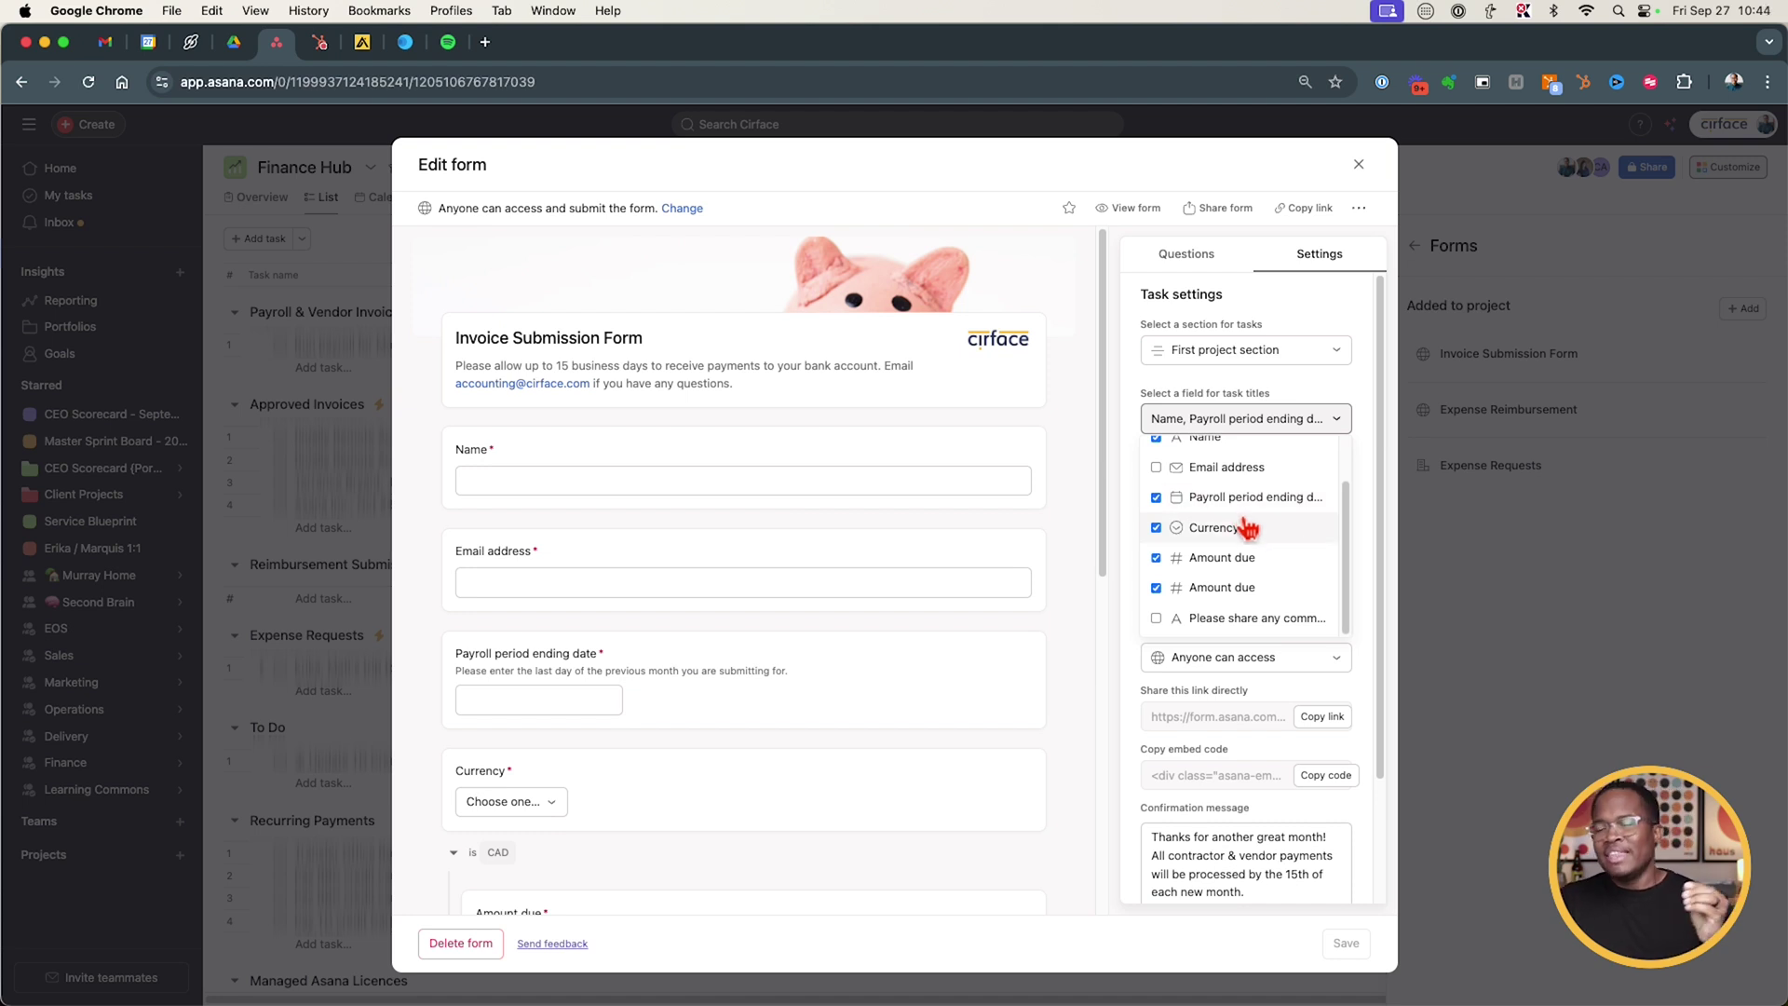
{"action": "scroll", "coordinate": [1248, 529], "scroll_direction": "up", "scroll_amount": 2}
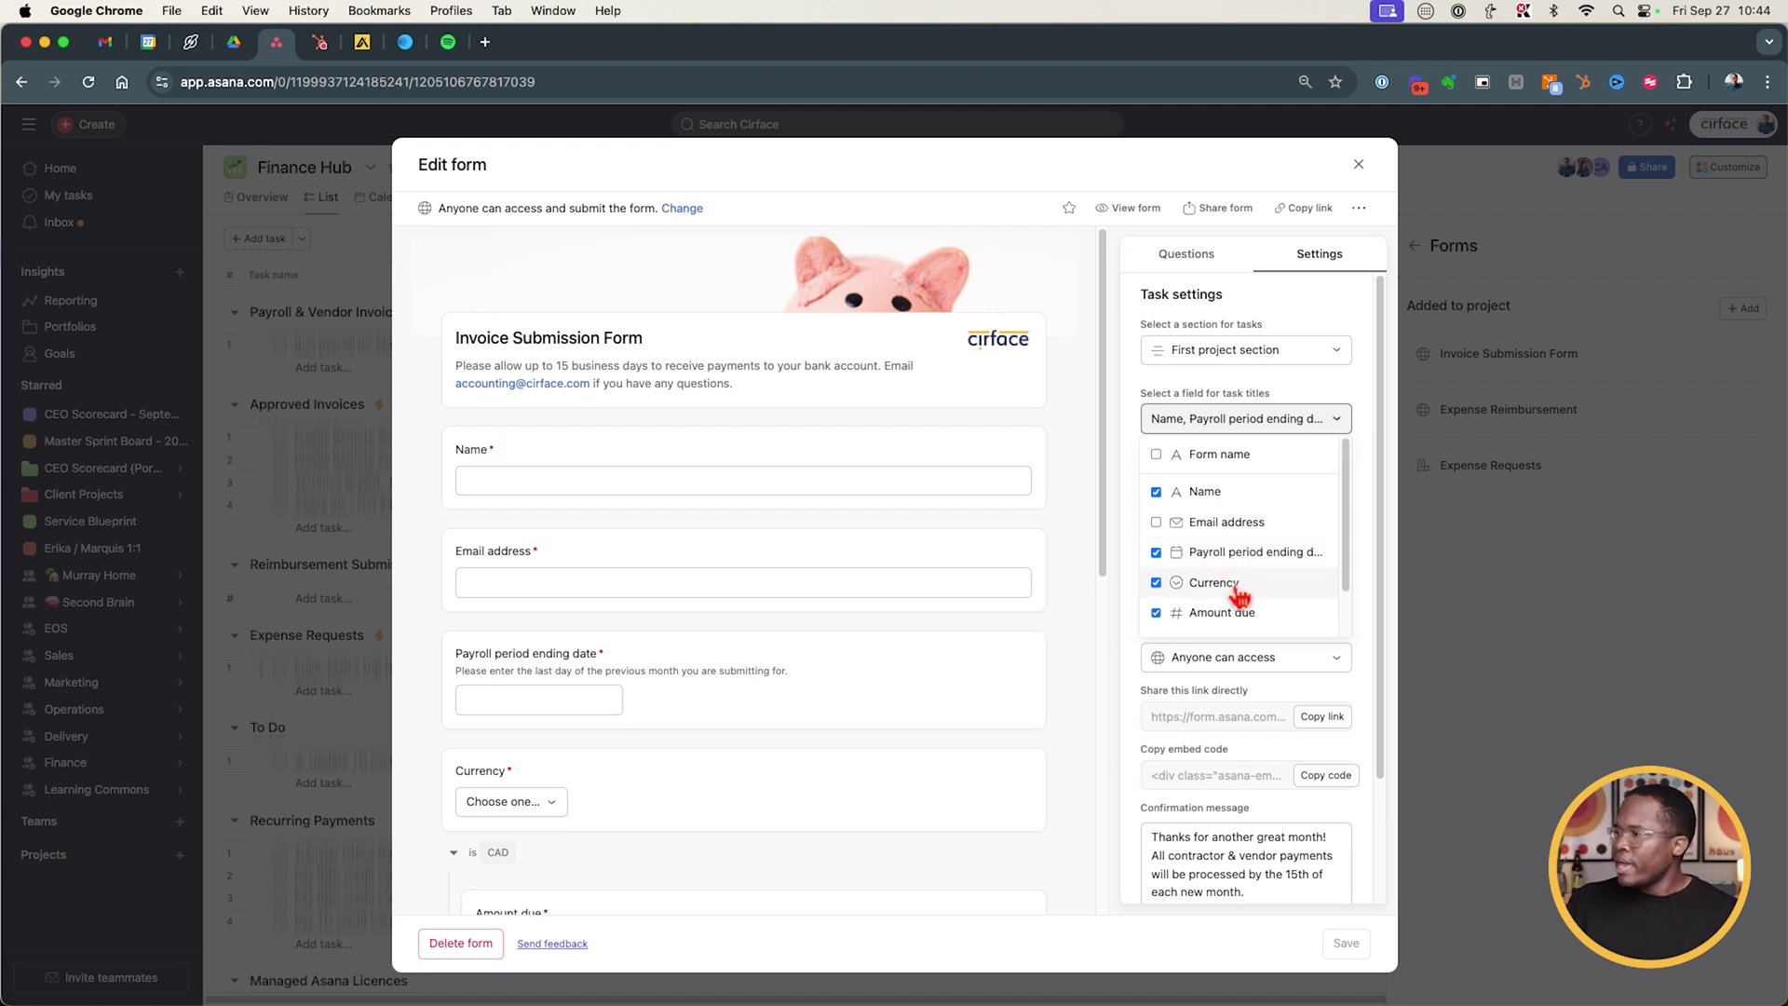
{"action": "scroll", "coordinate": [1243, 596], "scroll_direction": "down", "scroll_amount": 1}
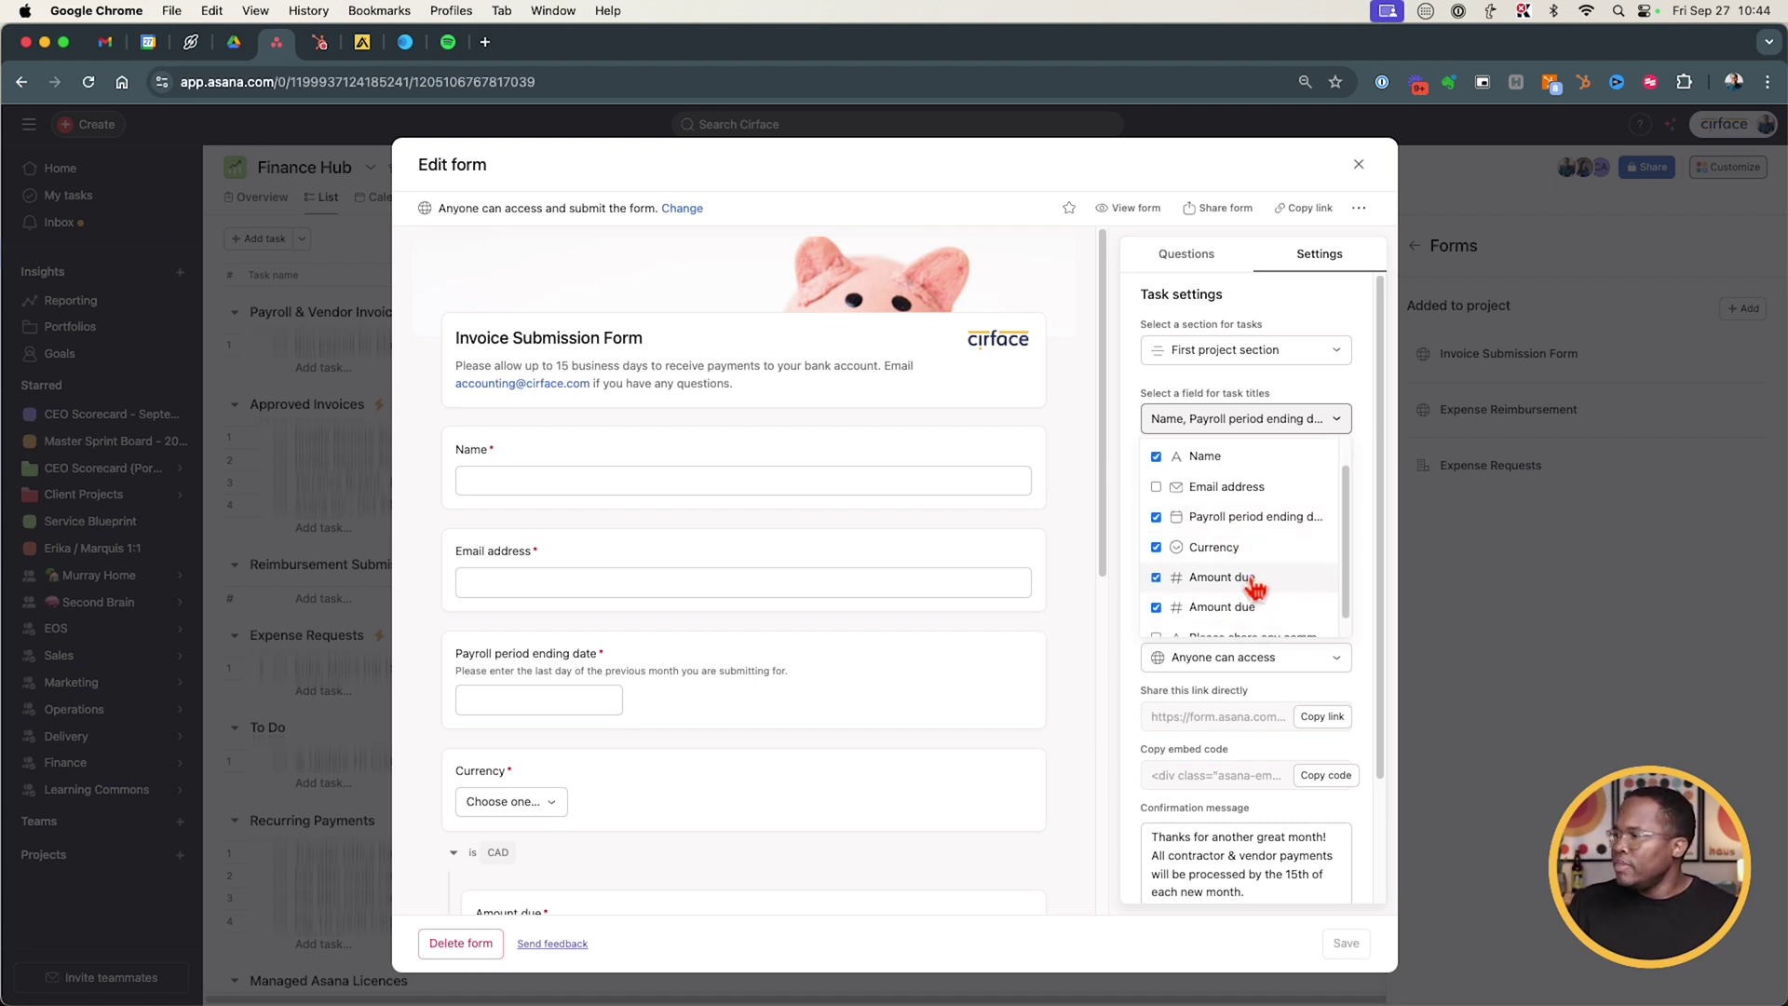
{"action": "scroll", "coordinate": [1286, 596], "scroll_direction": "down", "scroll_amount": 1}
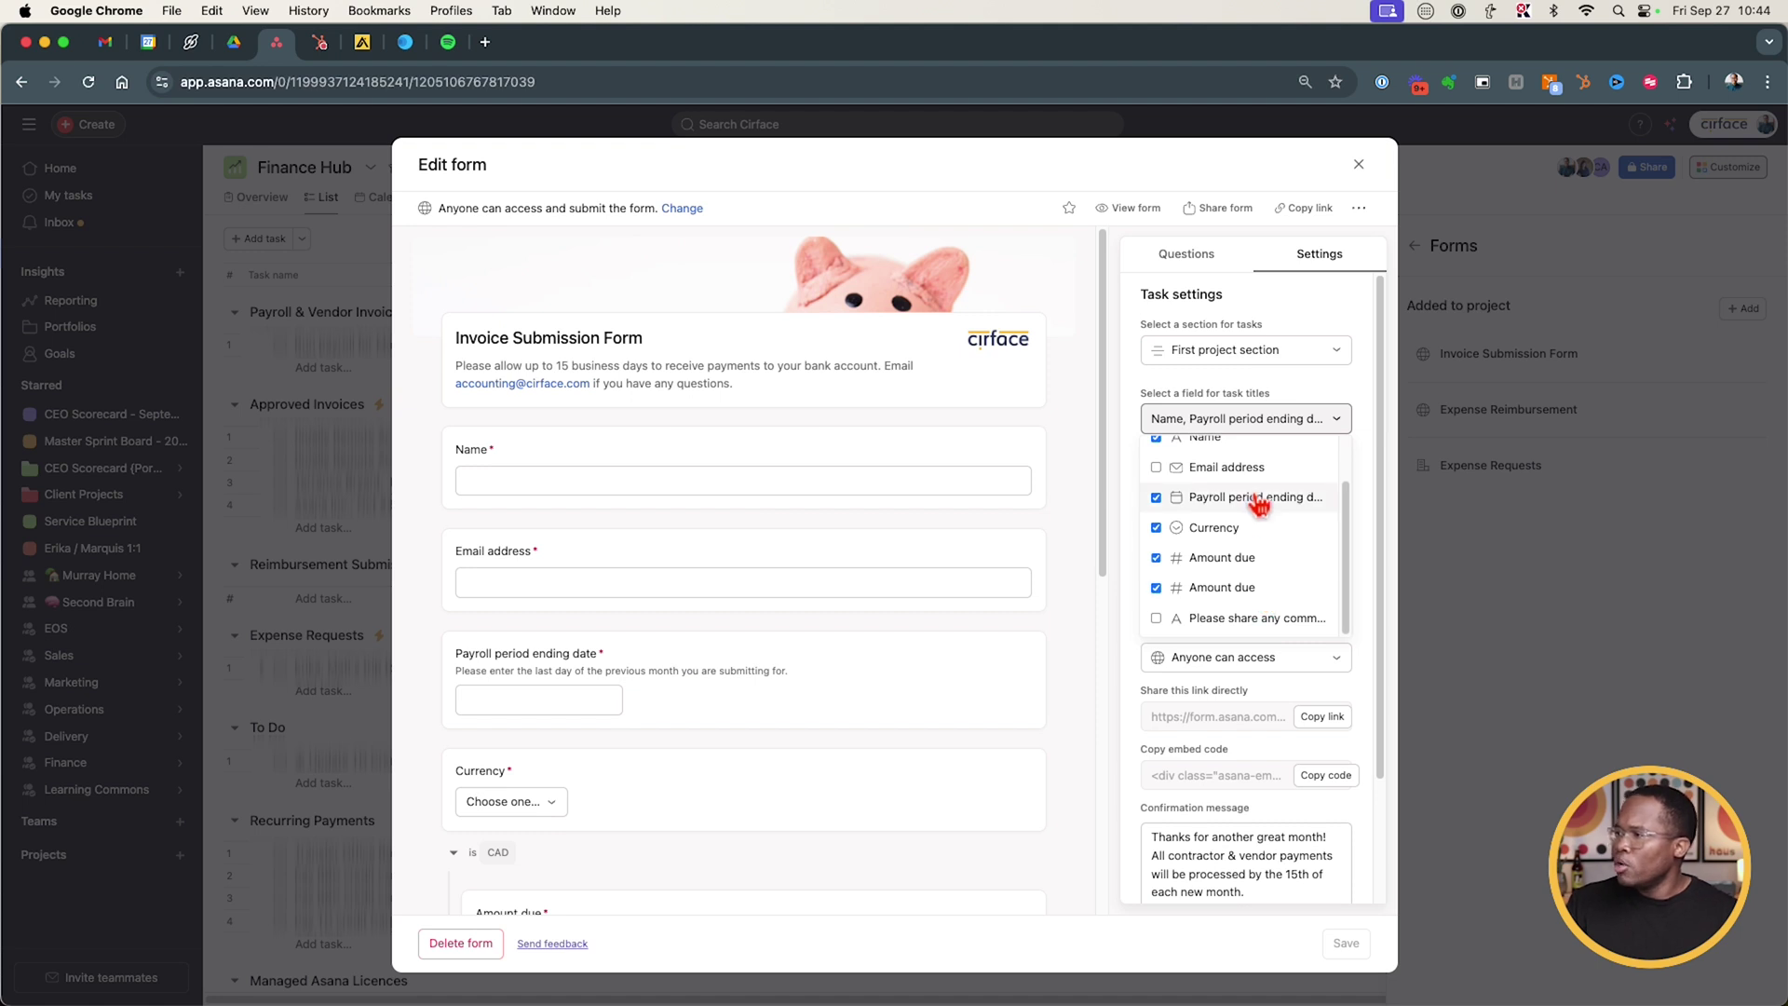
{"action": "scroll", "coordinate": [549, 736], "scroll_direction": "down", "scroll_amount": 5}
{"action": "scroll", "coordinate": [566, 690], "scroll_direction": "down", "scroll_amount": 4}
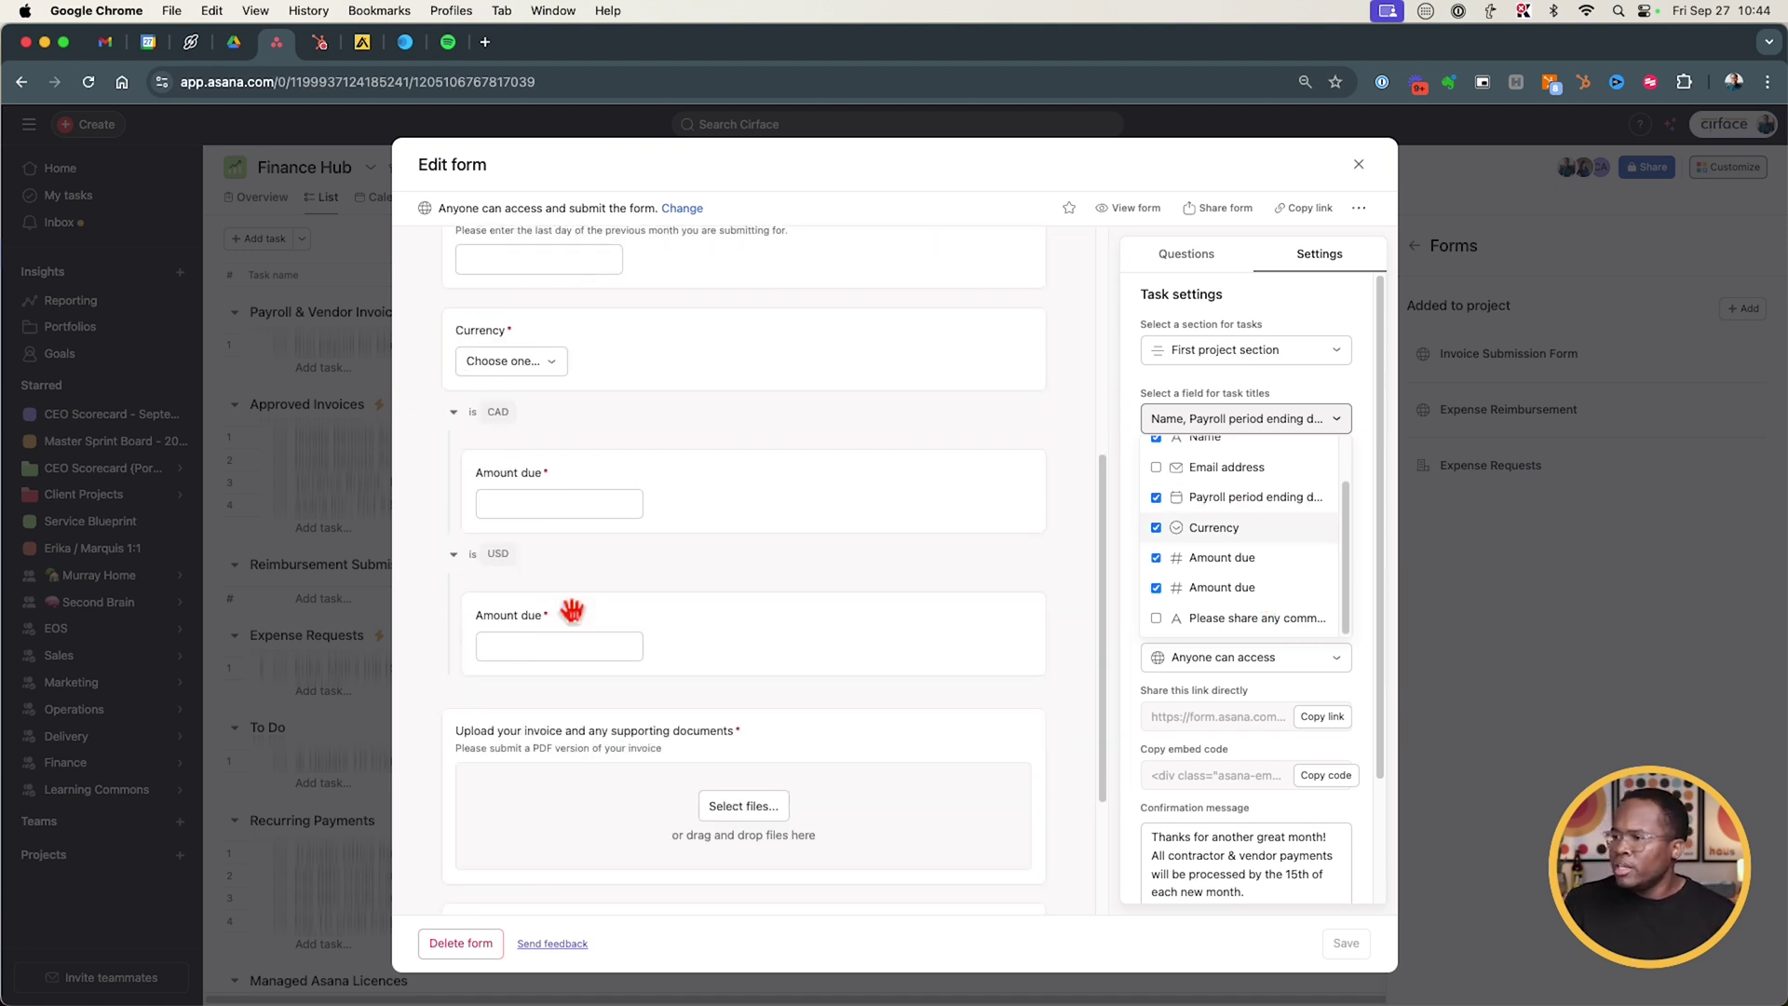
{"action": "scroll", "coordinate": [1191, 439], "scroll_direction": "up", "scroll_amount": 1}
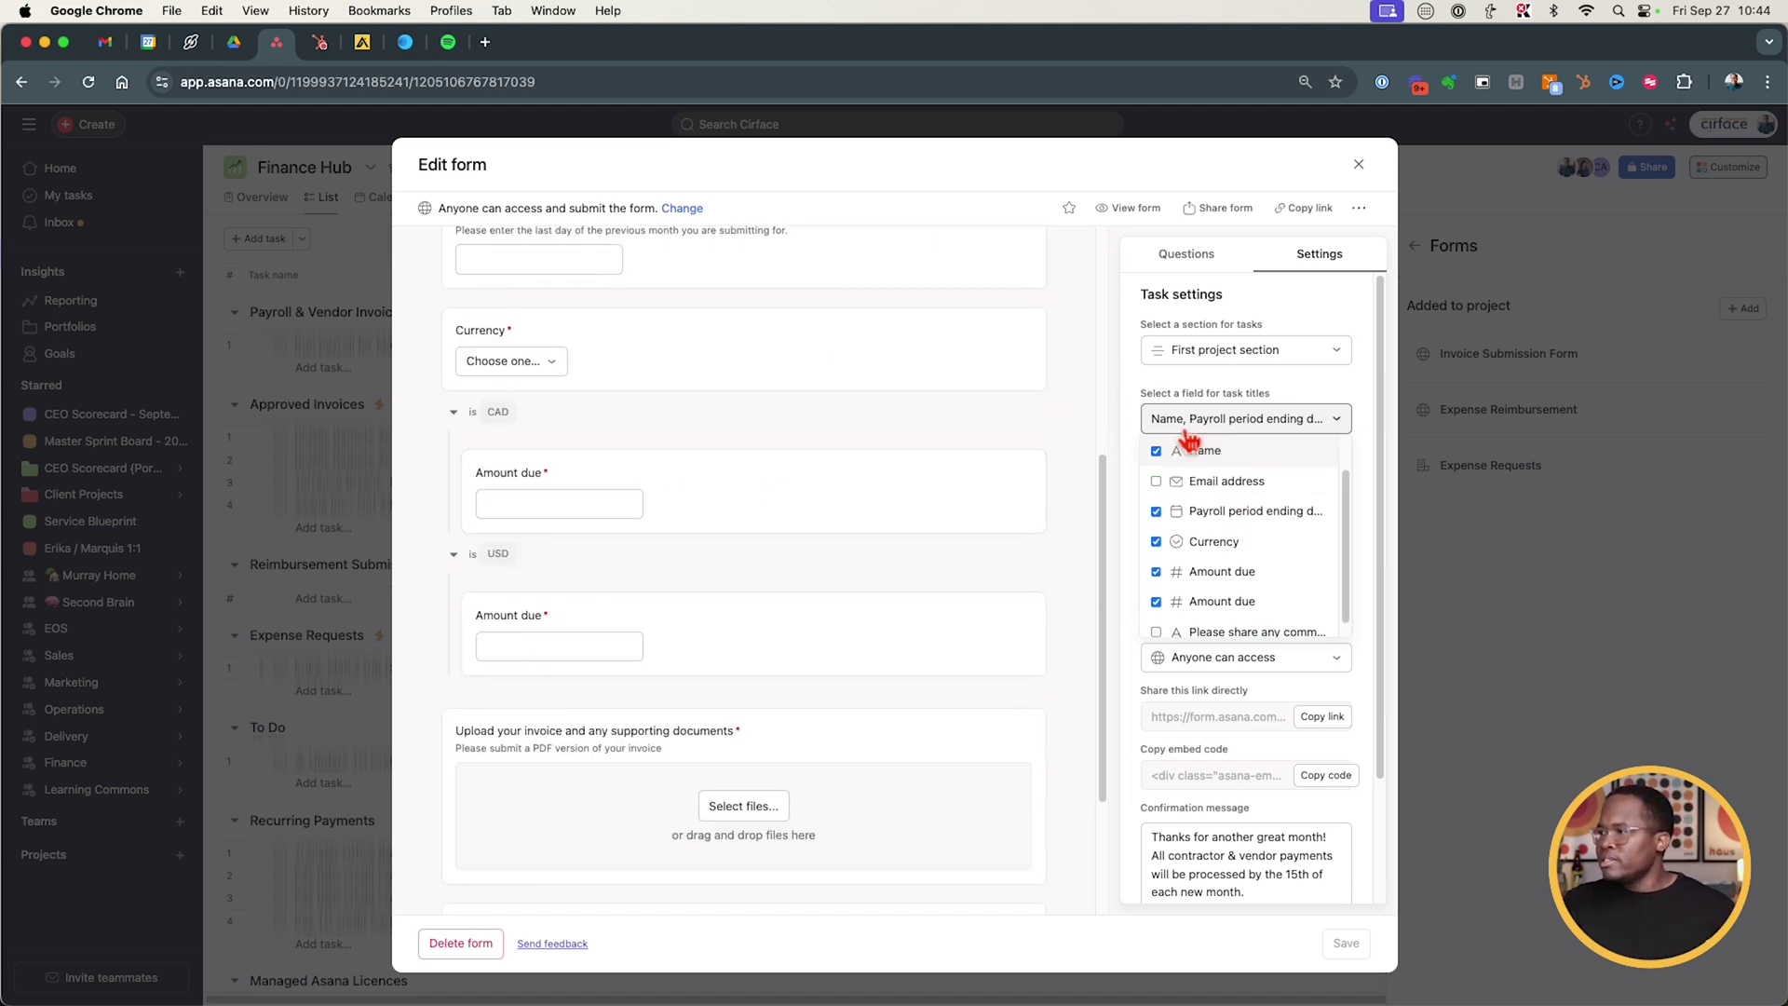
{"action": "left_click", "coordinate": [1362, 168]}
Close the form editor and open the Tasks Added by Form rule from the project's Rules list.
{"action": "left_click", "coordinate": [1362, 167]}
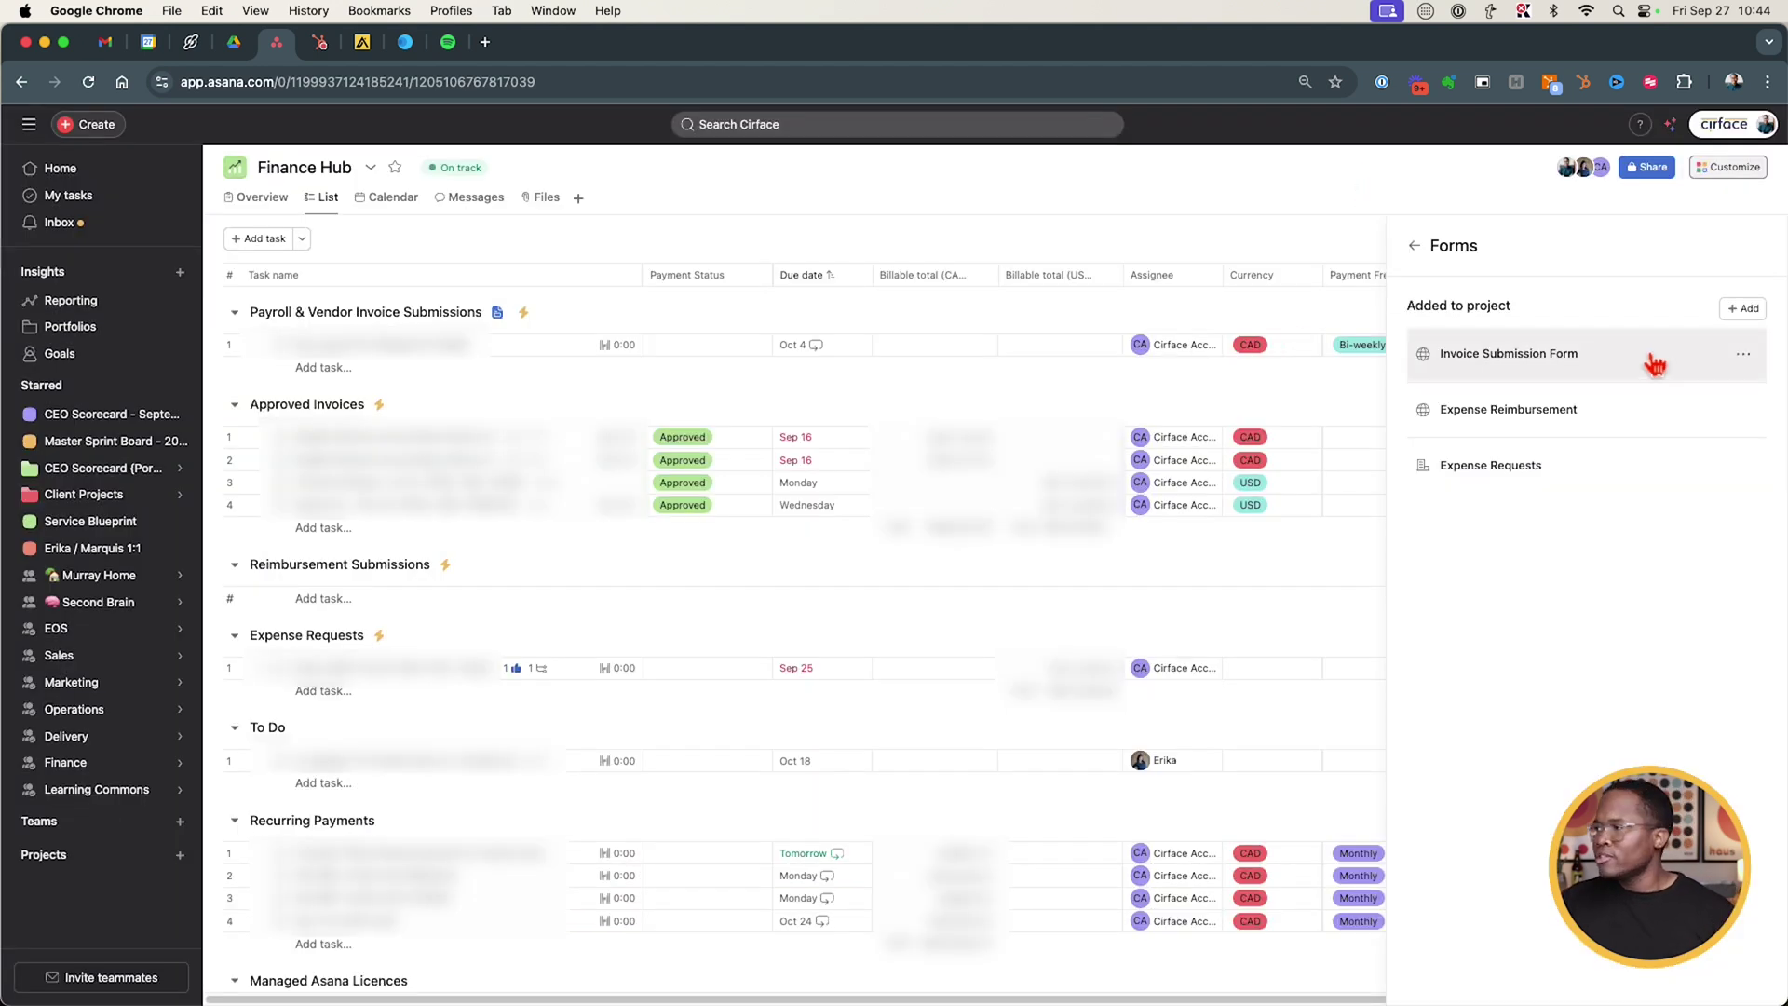
{"action": "left_click", "coordinate": [1416, 247]}
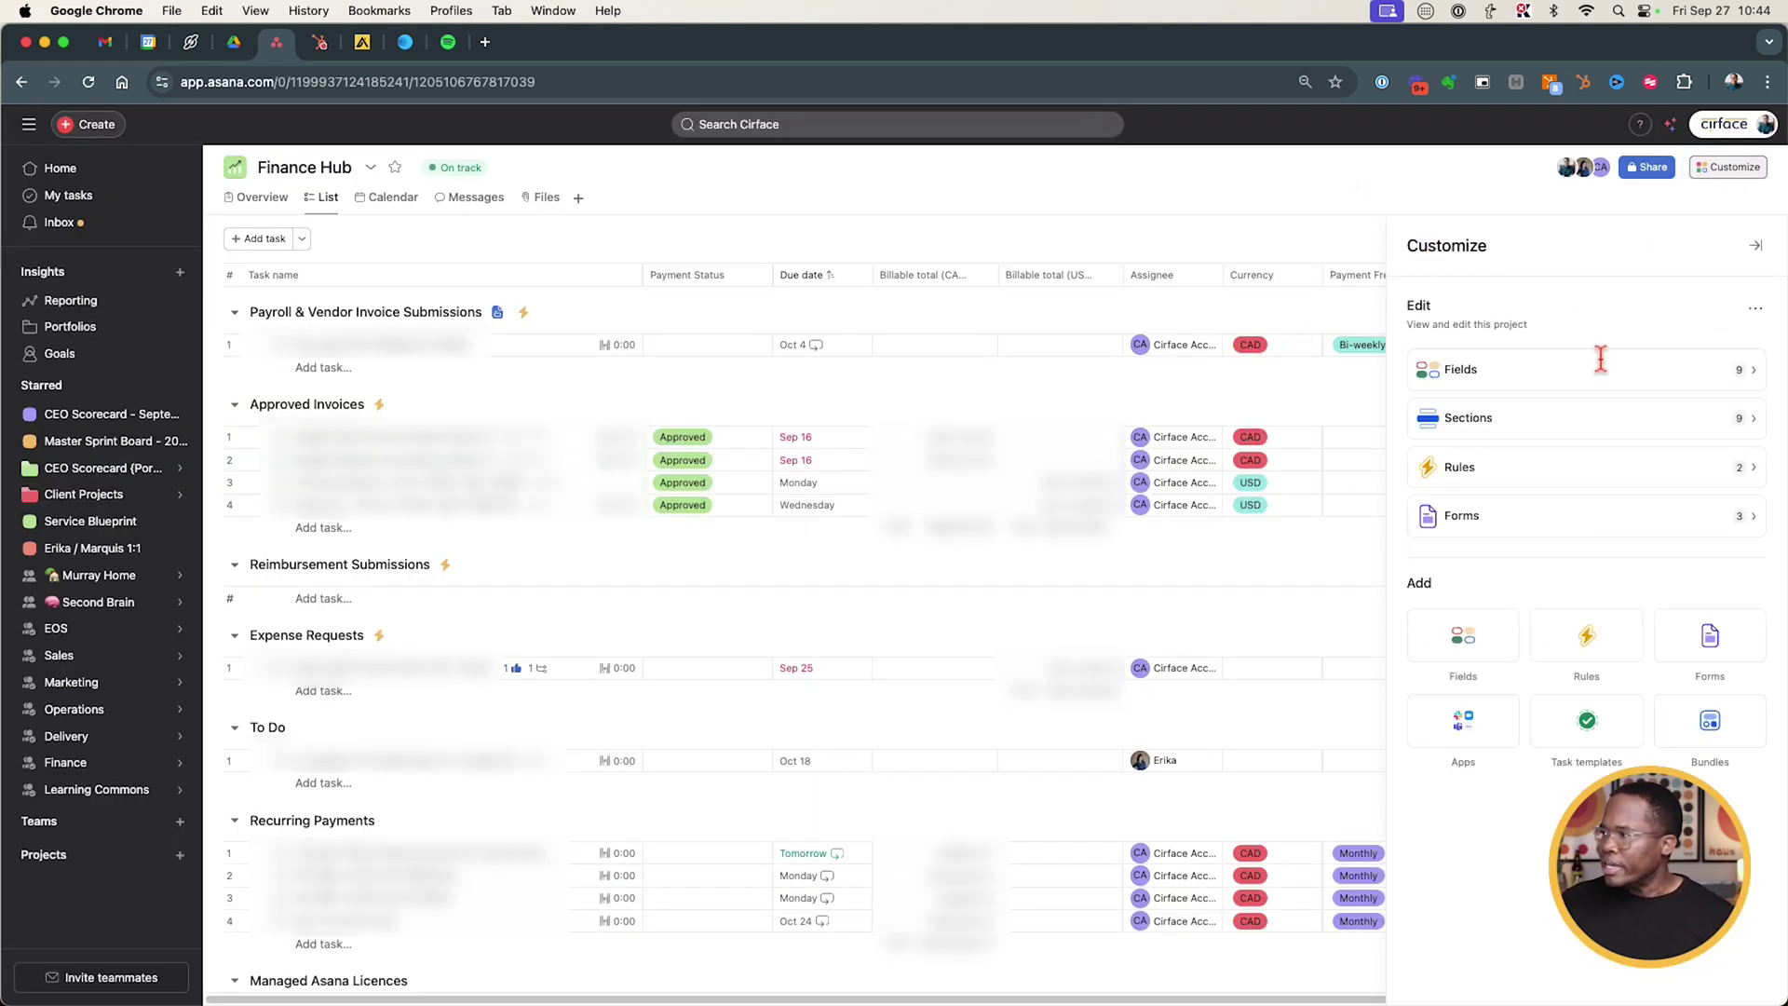
{"action": "left_click", "coordinate": [1578, 467]}
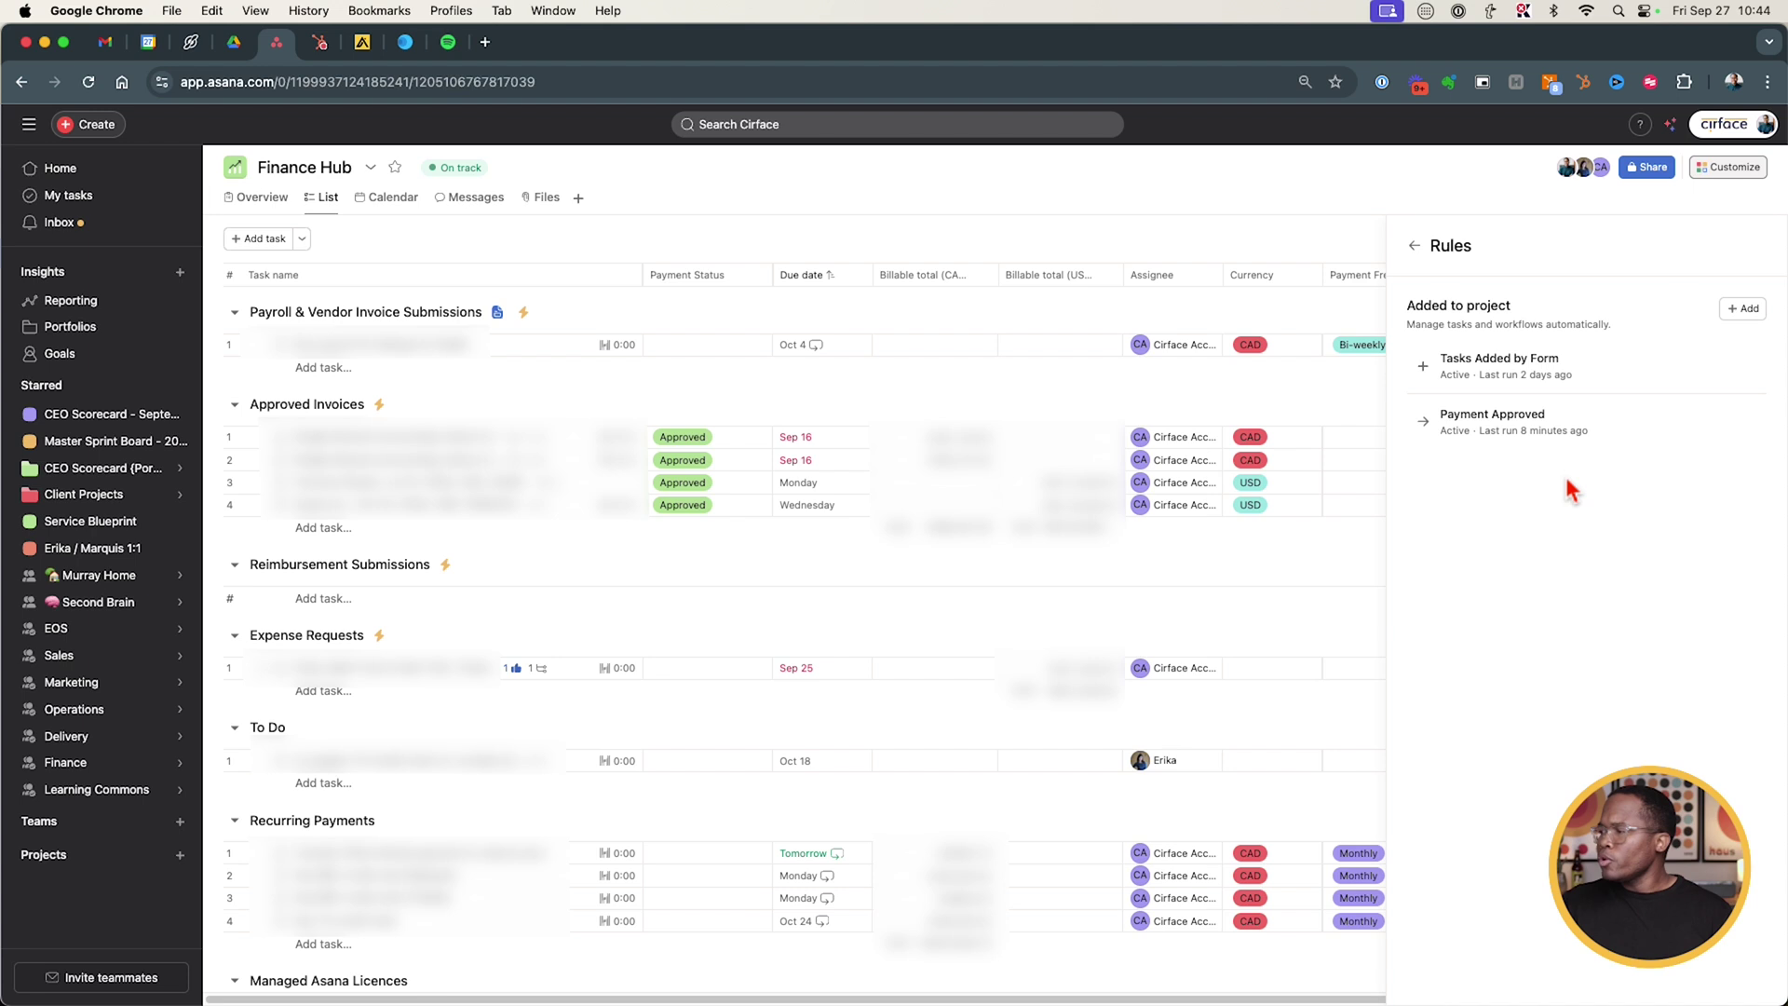
{"action": "left_click", "coordinate": [1604, 371]}
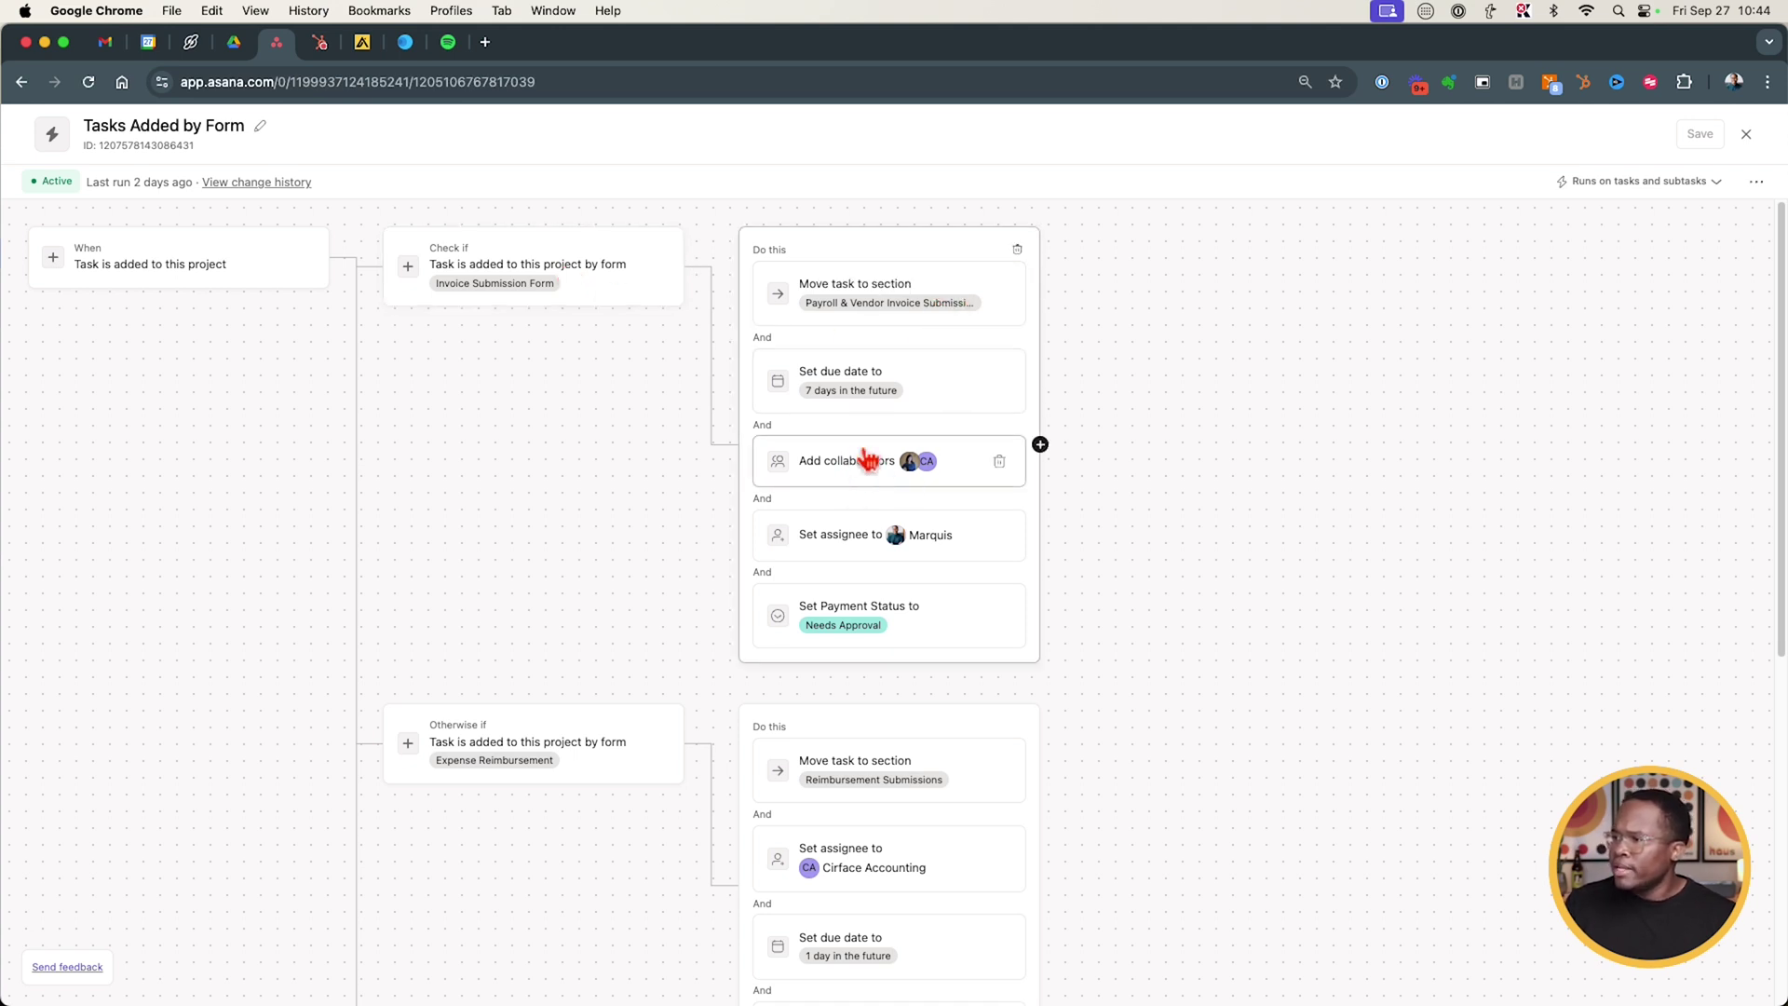
{"action": "scroll", "coordinate": [886, 550], "scroll_direction": "down", "scroll_amount": 2}
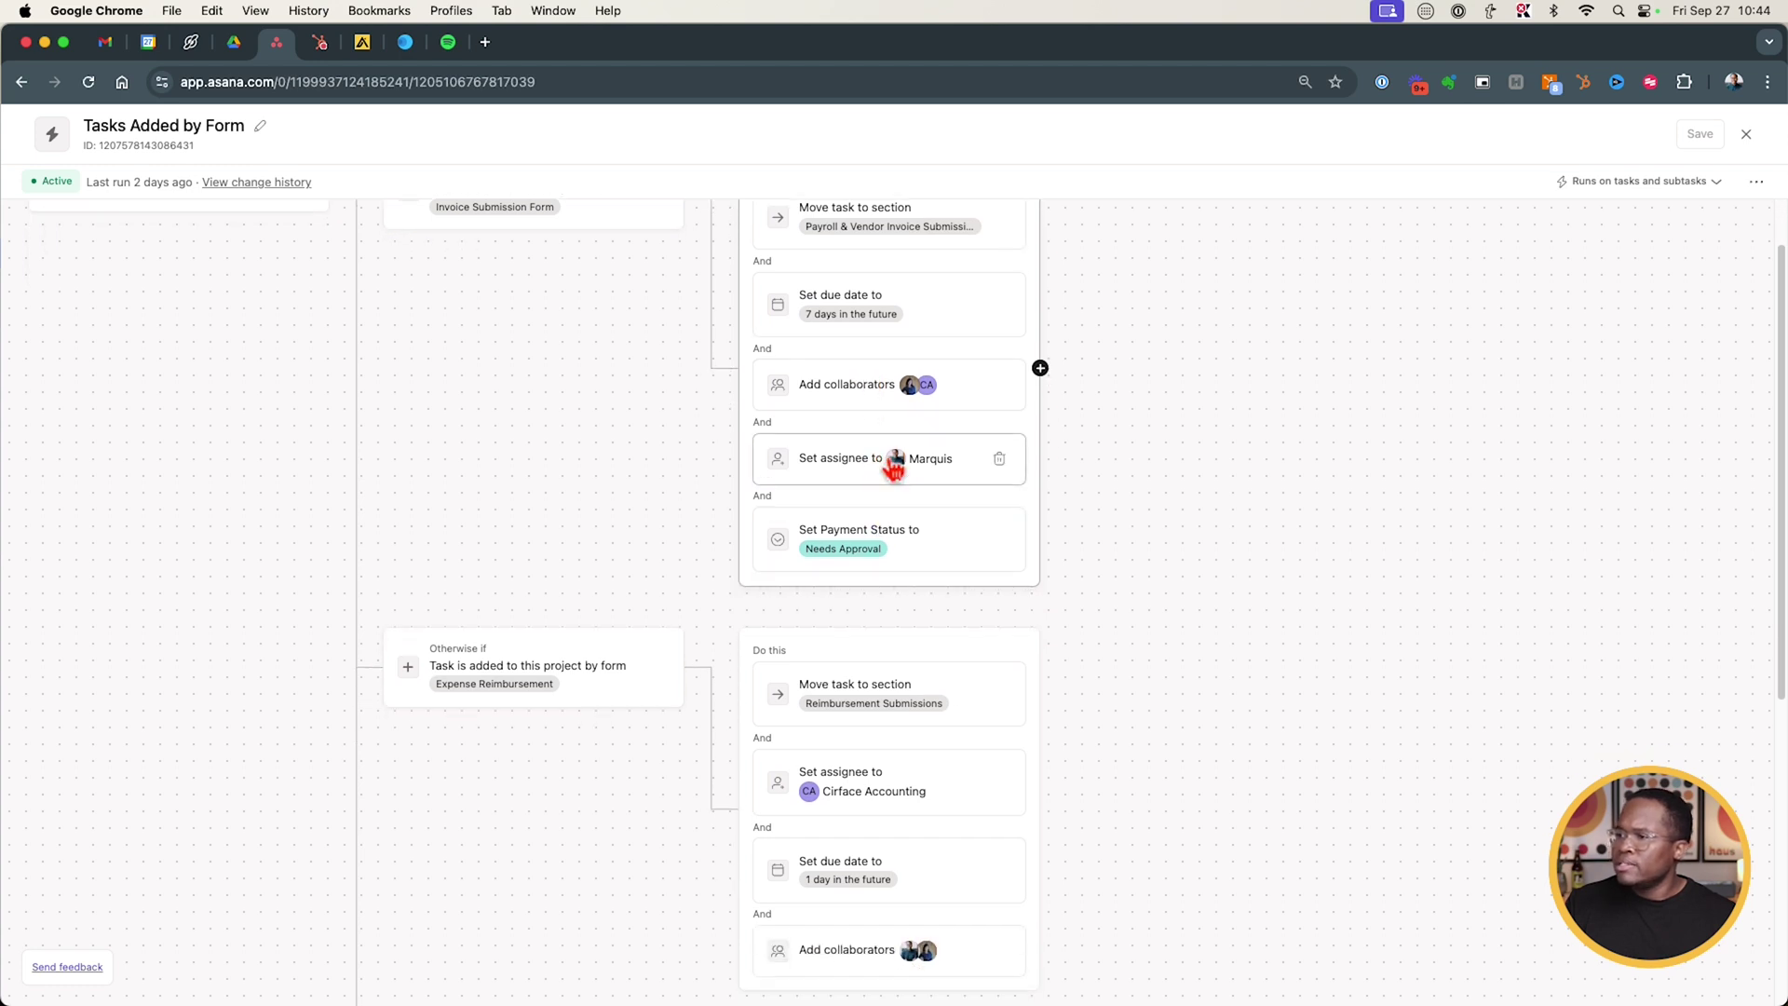
{"action": "scroll", "coordinate": [892, 469], "scroll_direction": "down", "scroll_amount": 6}
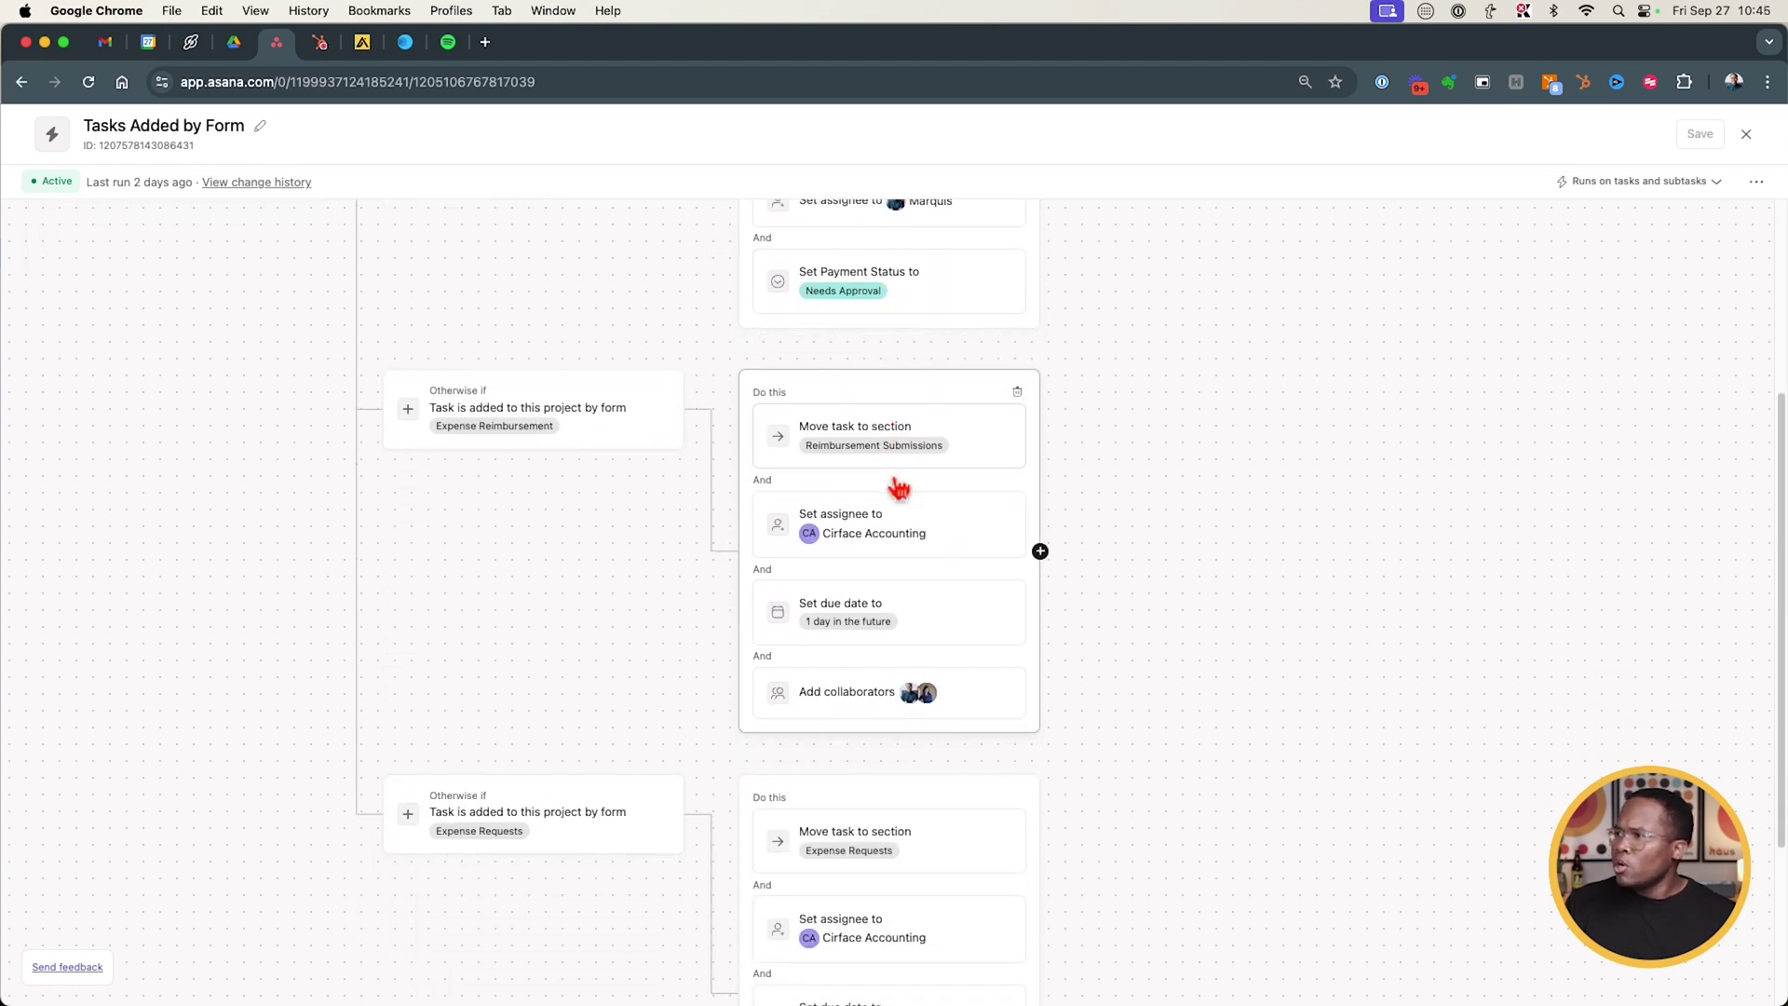
{"action": "scroll", "coordinate": [898, 486], "scroll_direction": "down", "scroll_amount": 6}
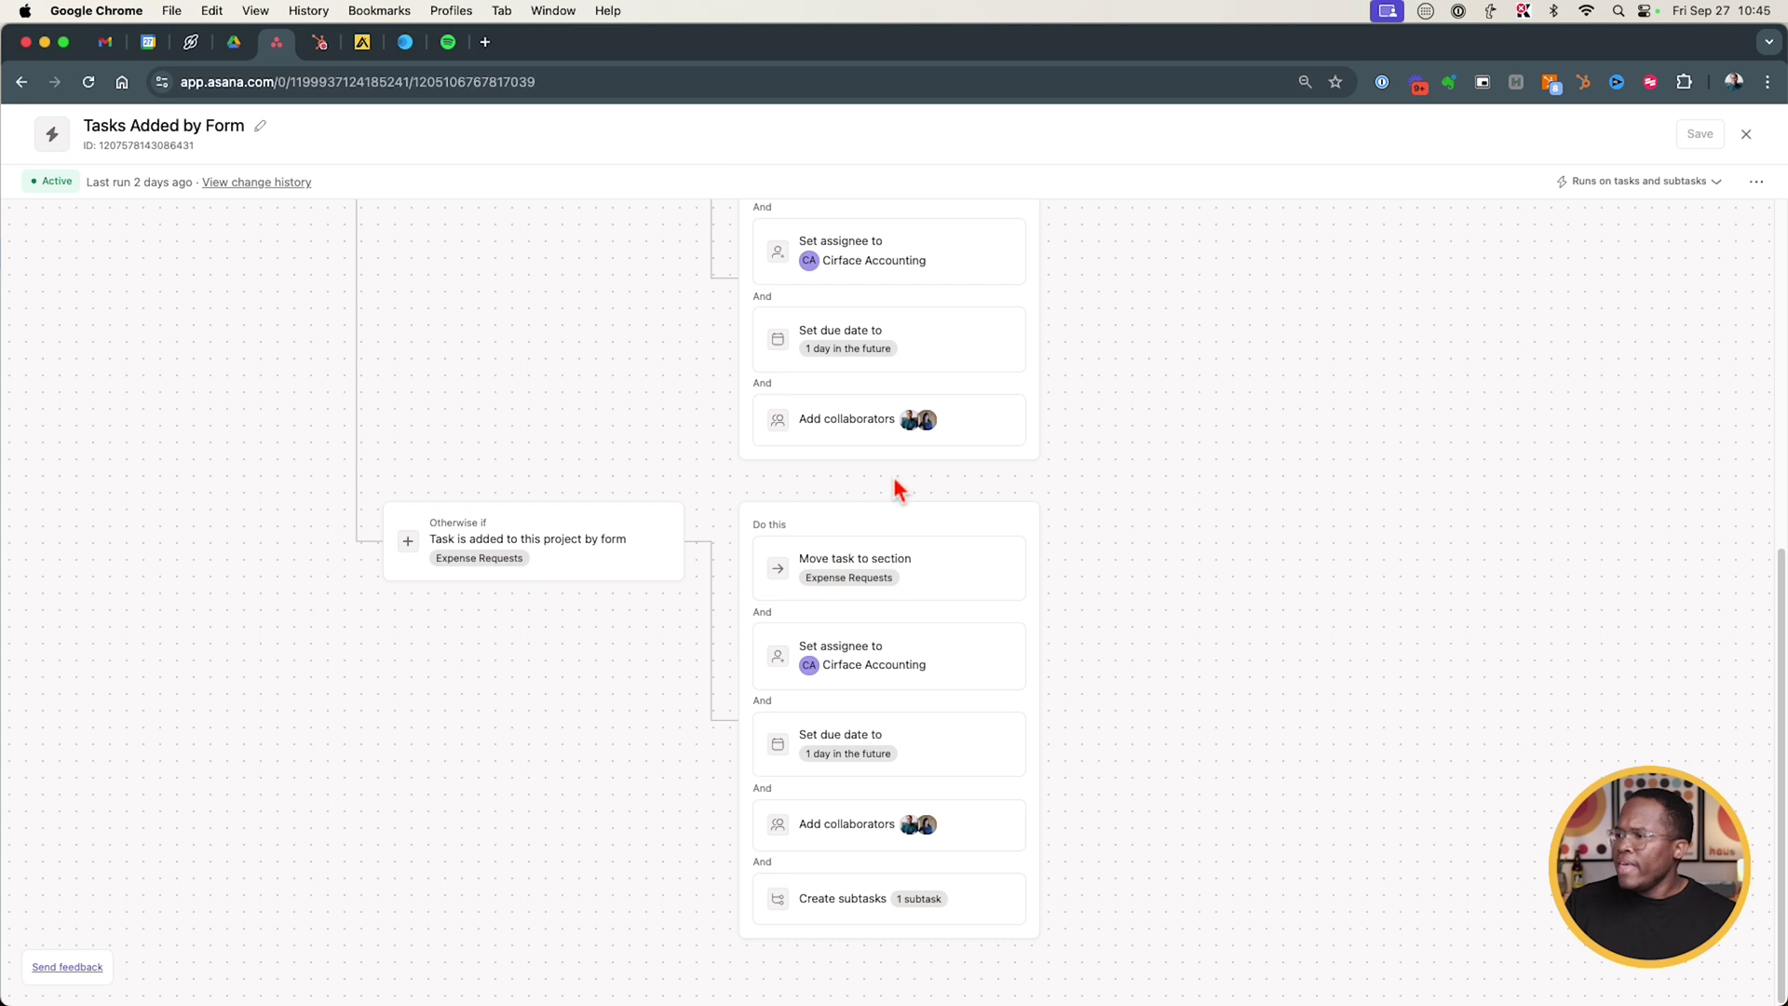
{"action": "scroll", "coordinate": [897, 489], "scroll_direction": "up", "scroll_amount": 4}
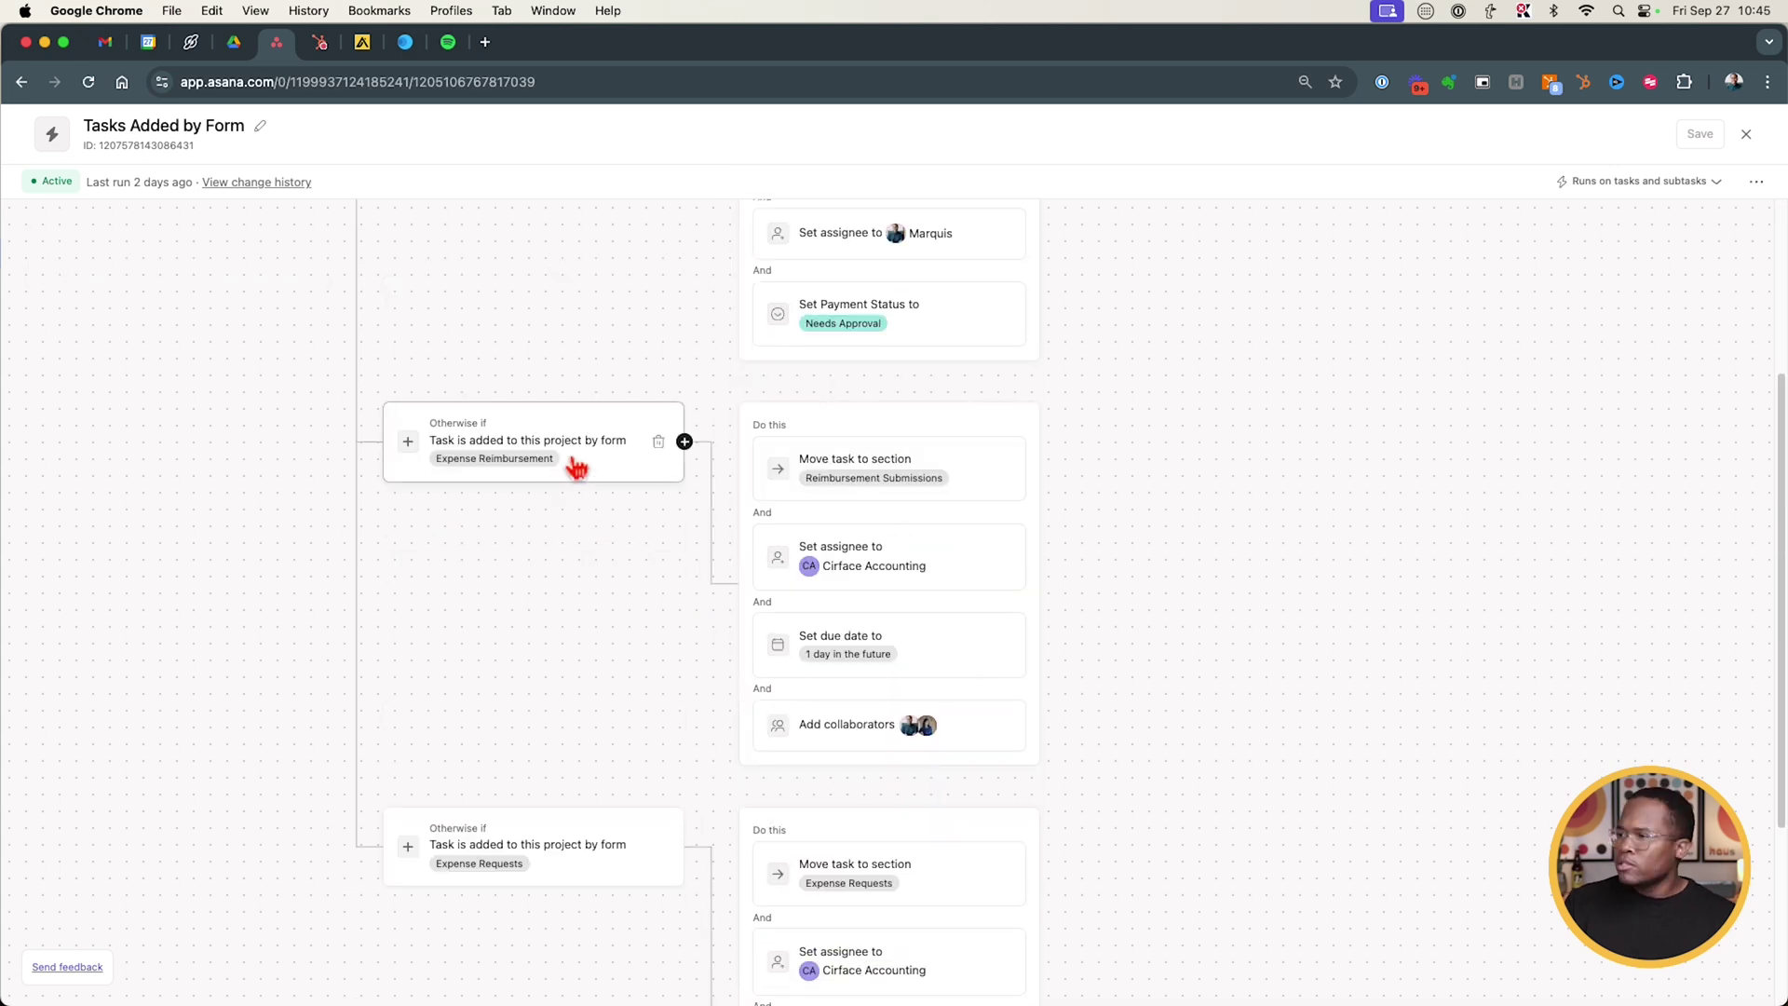
{"action": "scroll", "coordinate": [935, 501], "scroll_direction": "down", "scroll_amount": 1}
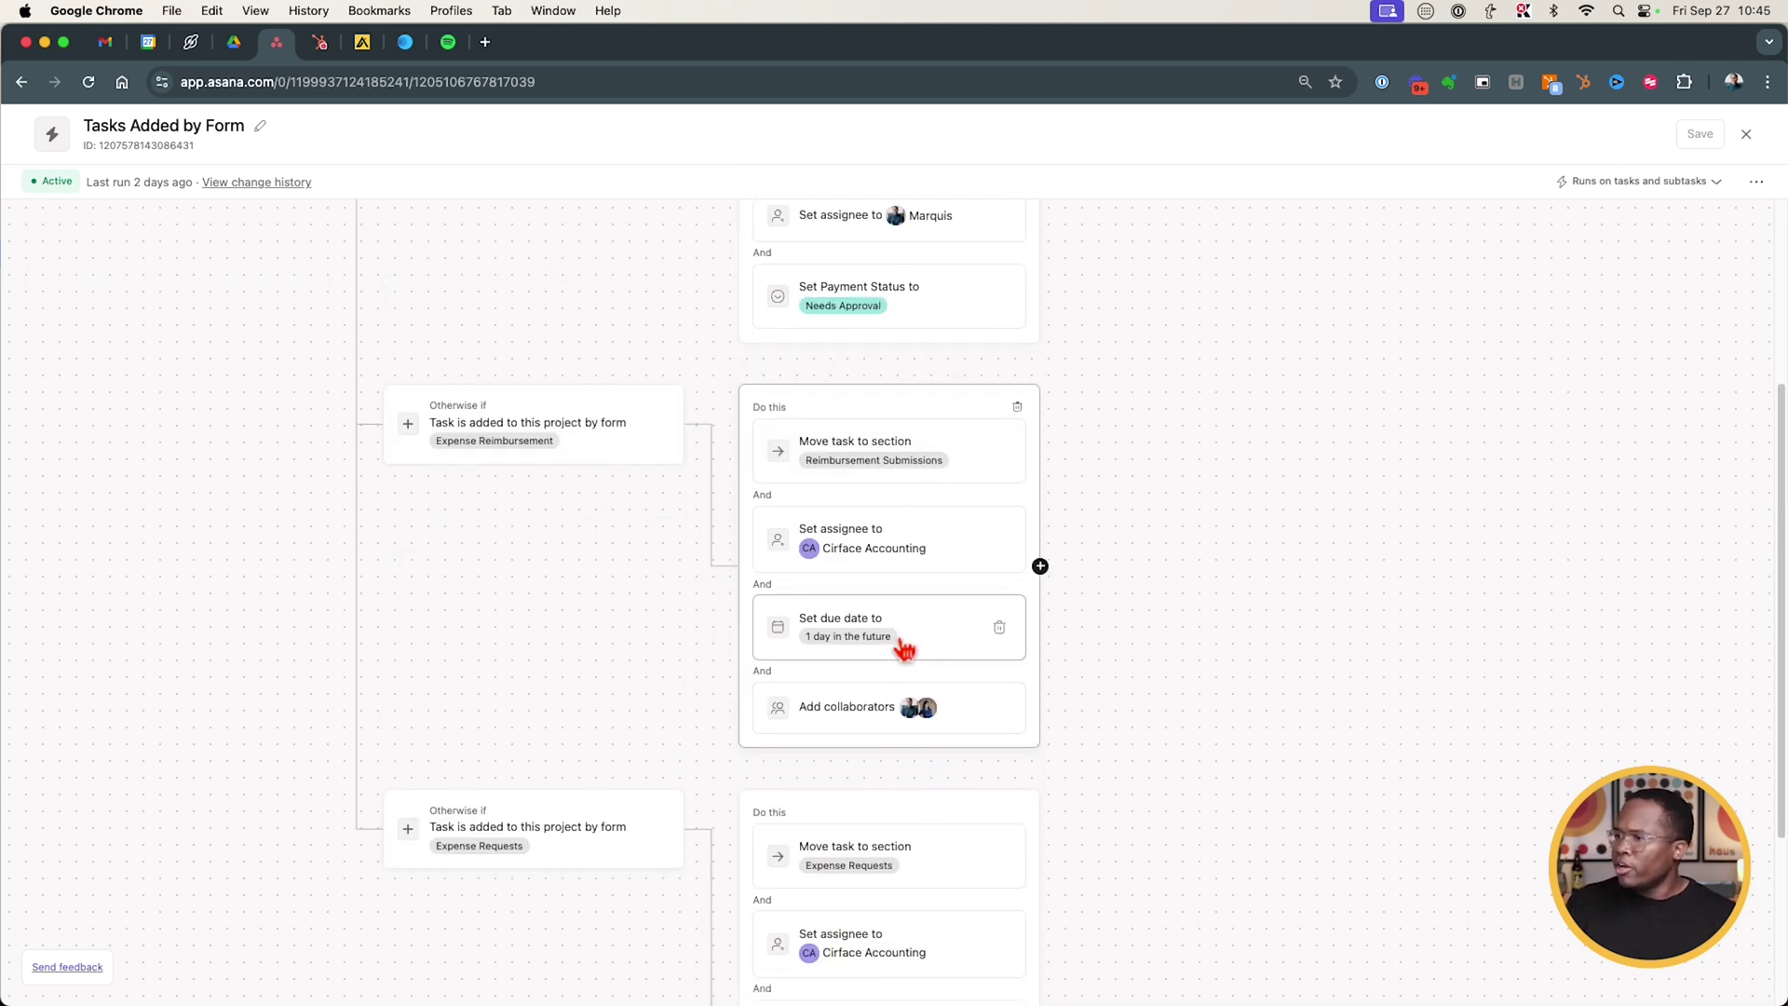
{"action": "scroll", "coordinate": [903, 649], "scroll_direction": "down", "scroll_amount": 4}
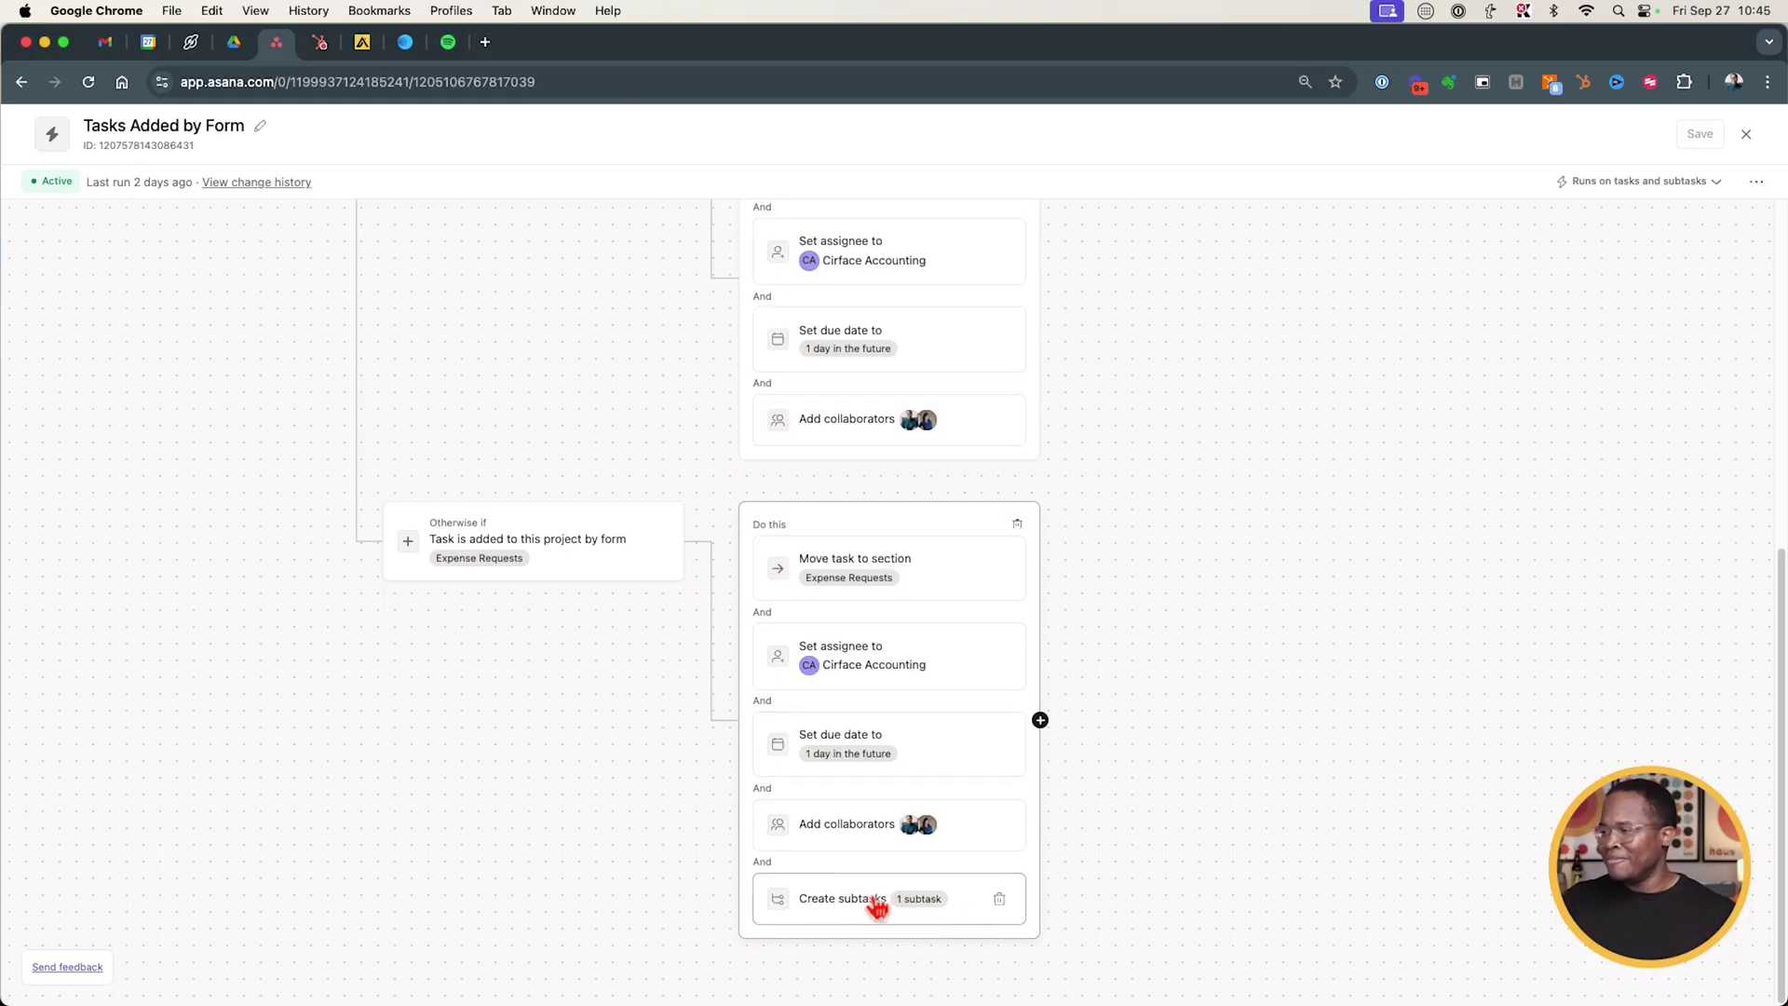
{"action": "left_click", "coordinate": [877, 906]}
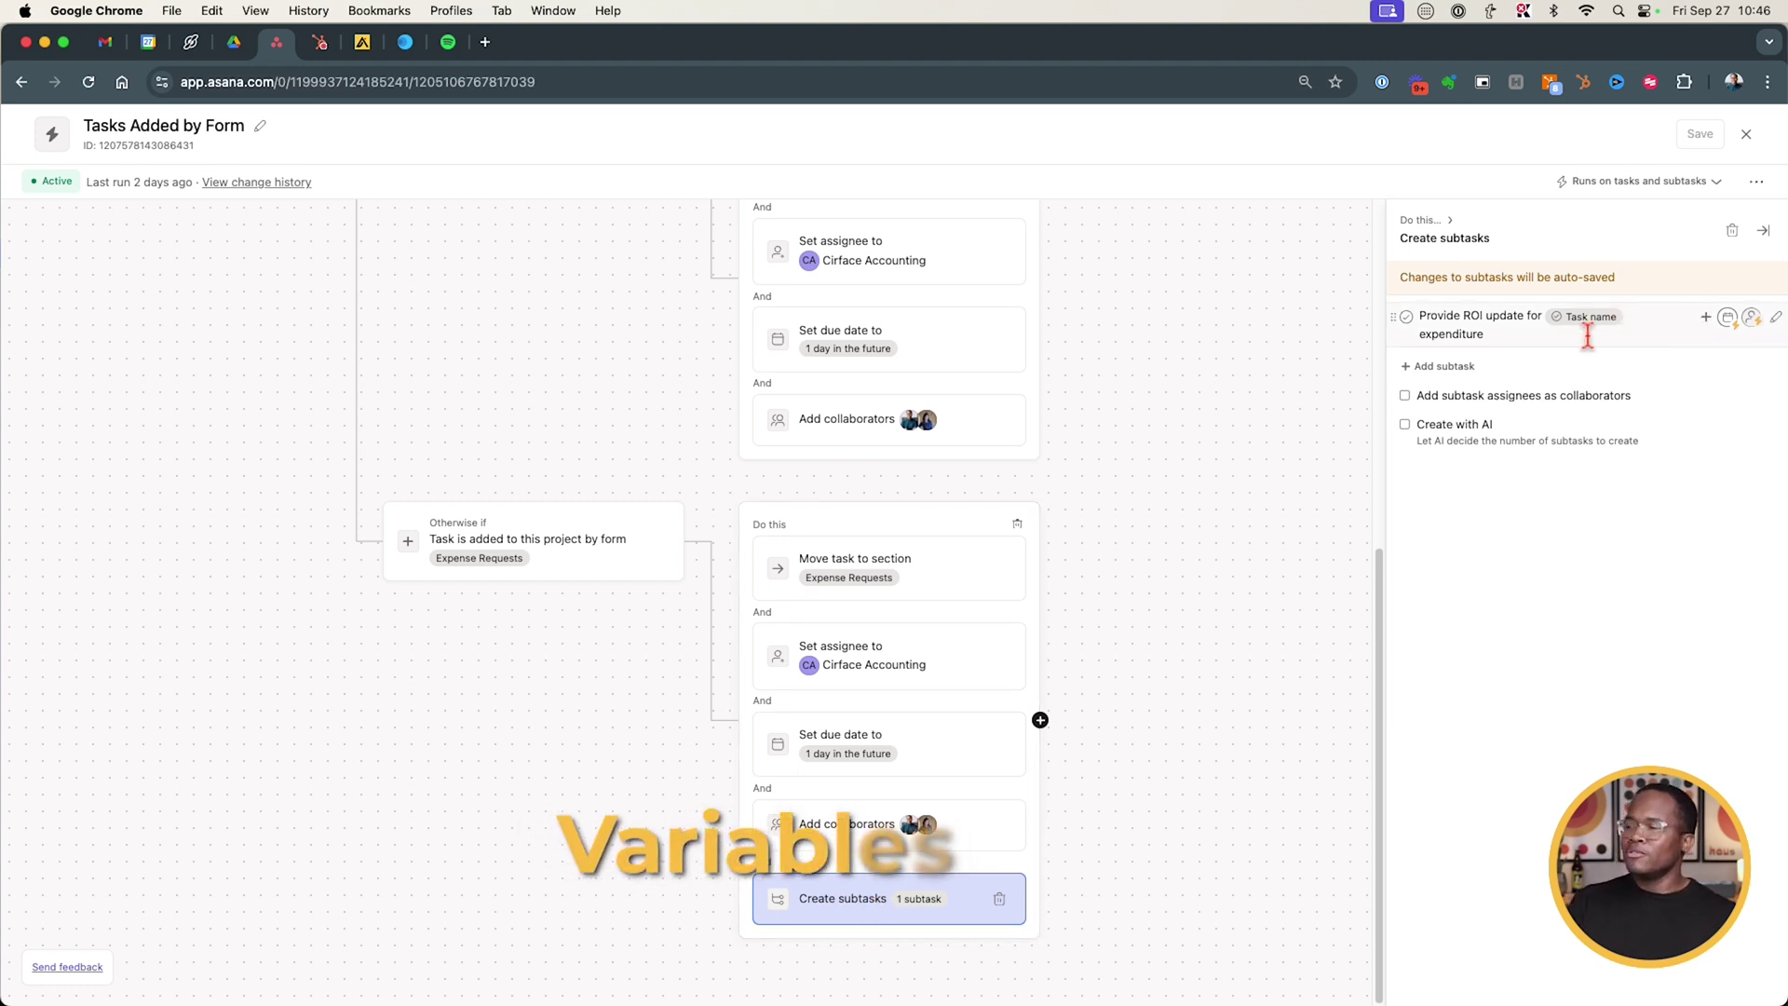
Add a second, blank subtask row next to Provide ROI update for expenditure.
{"action": "left_click", "coordinate": [1459, 365]}
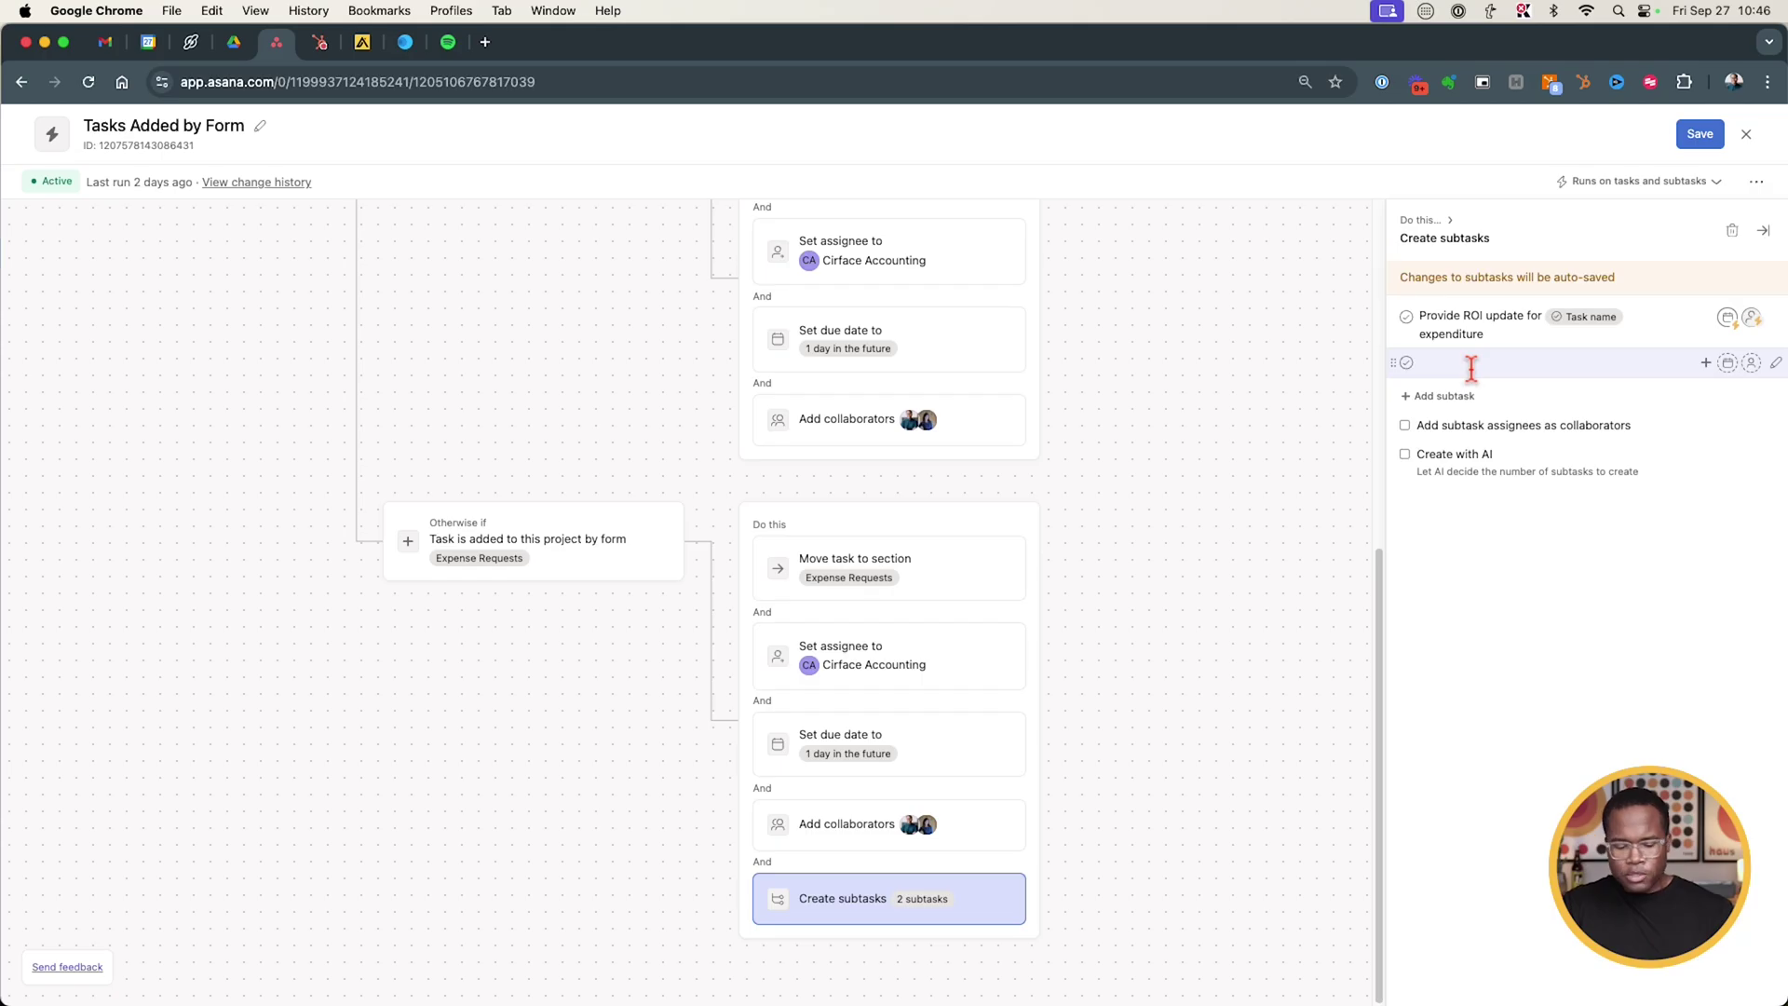
Open the Provide ROI update subtask, insert a Task name variable after 'expenditure', then delete it.
{"action": "left_click", "coordinate": [1776, 318]}
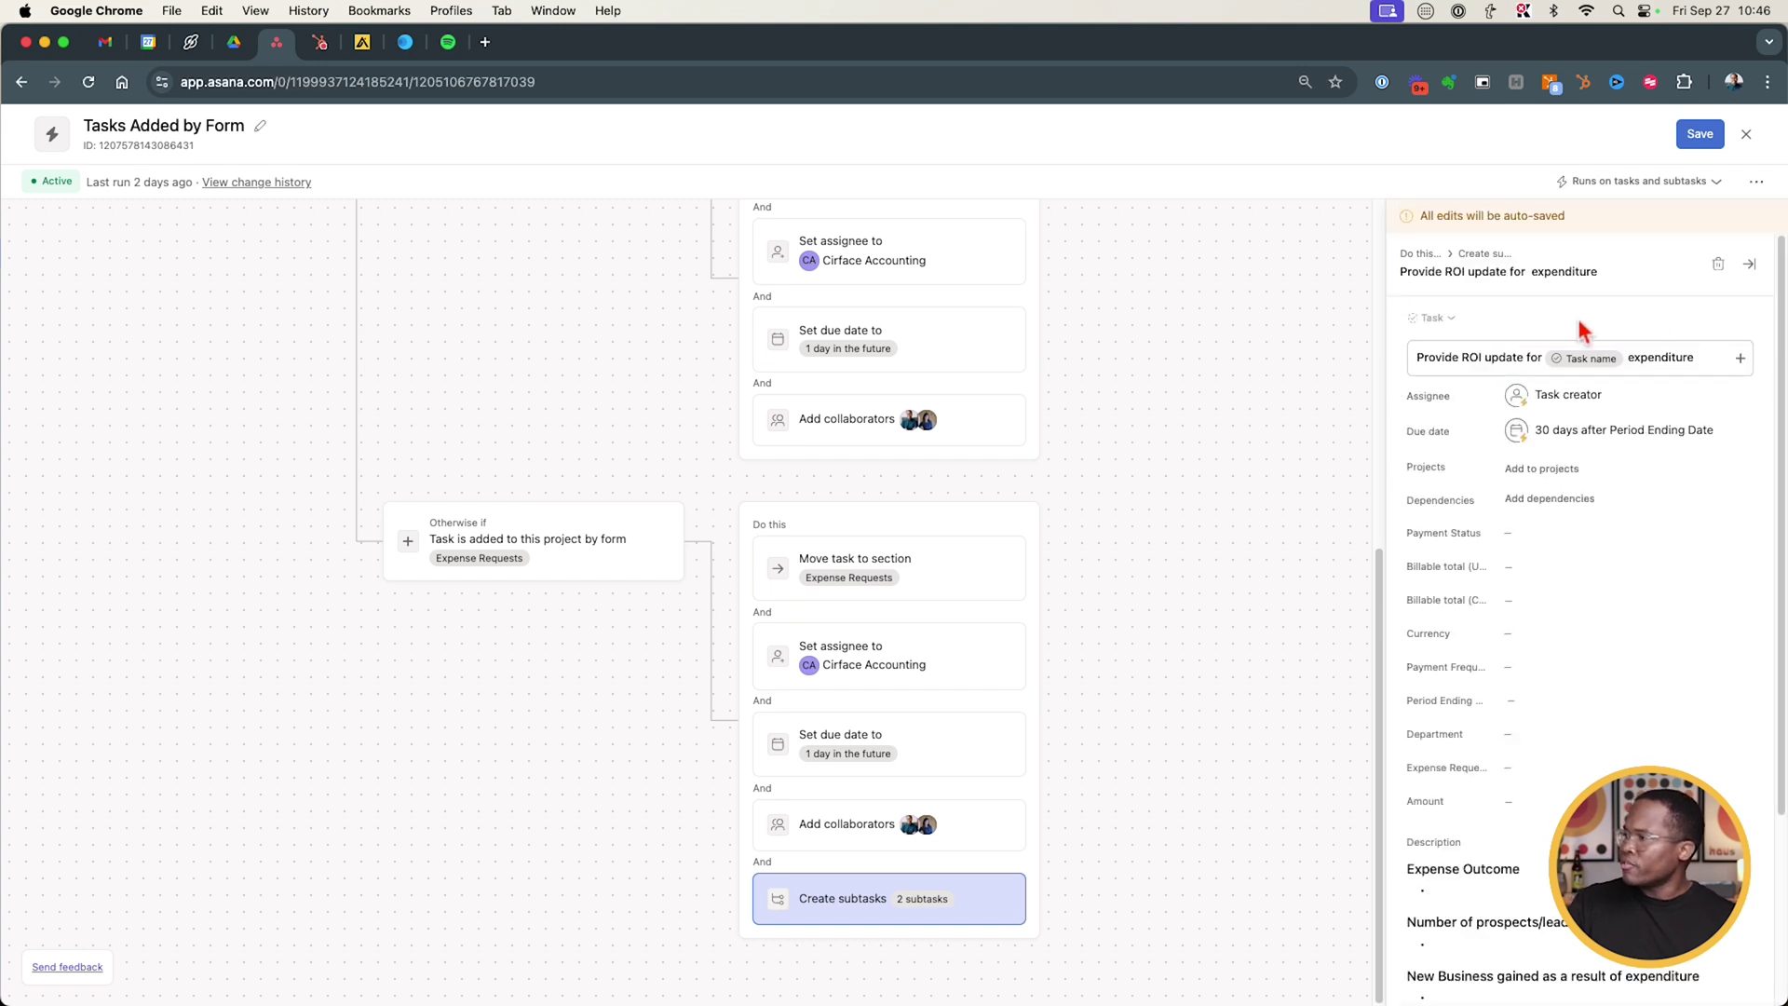
{"action": "left_click", "coordinate": [1479, 362]}
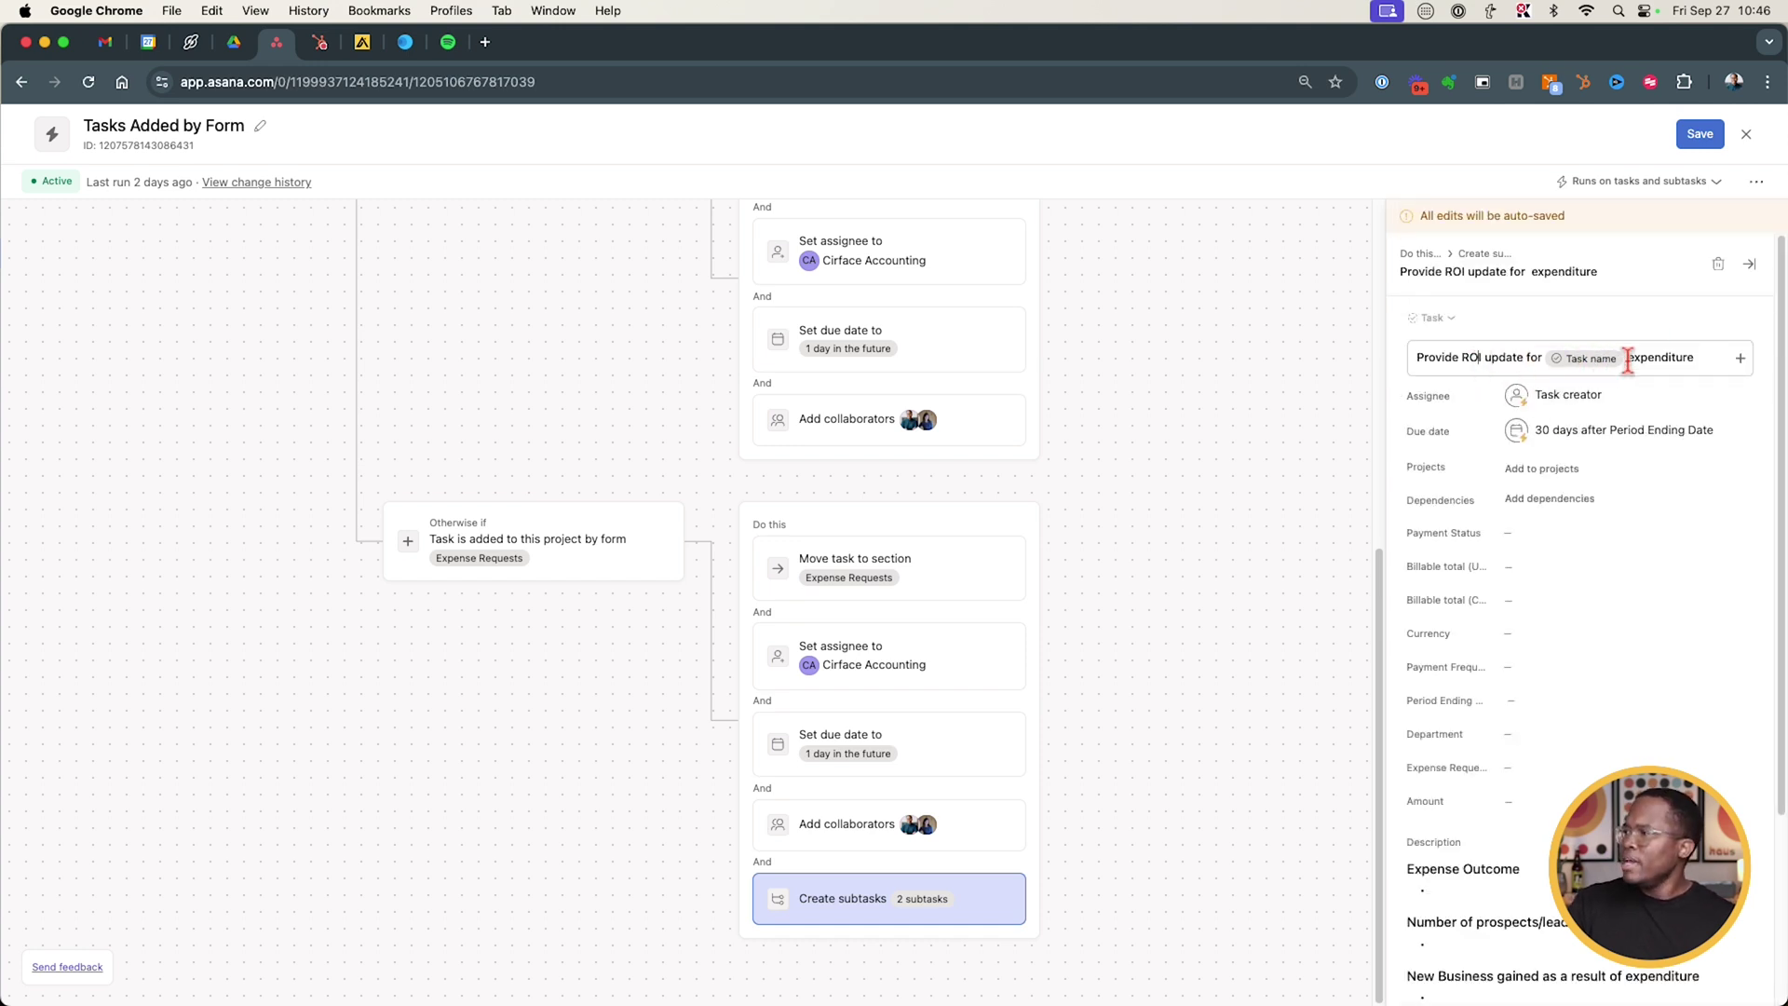
{"action": "left_click_drag", "start_coordinate": [1628, 361], "coordinate": [1549, 355]}
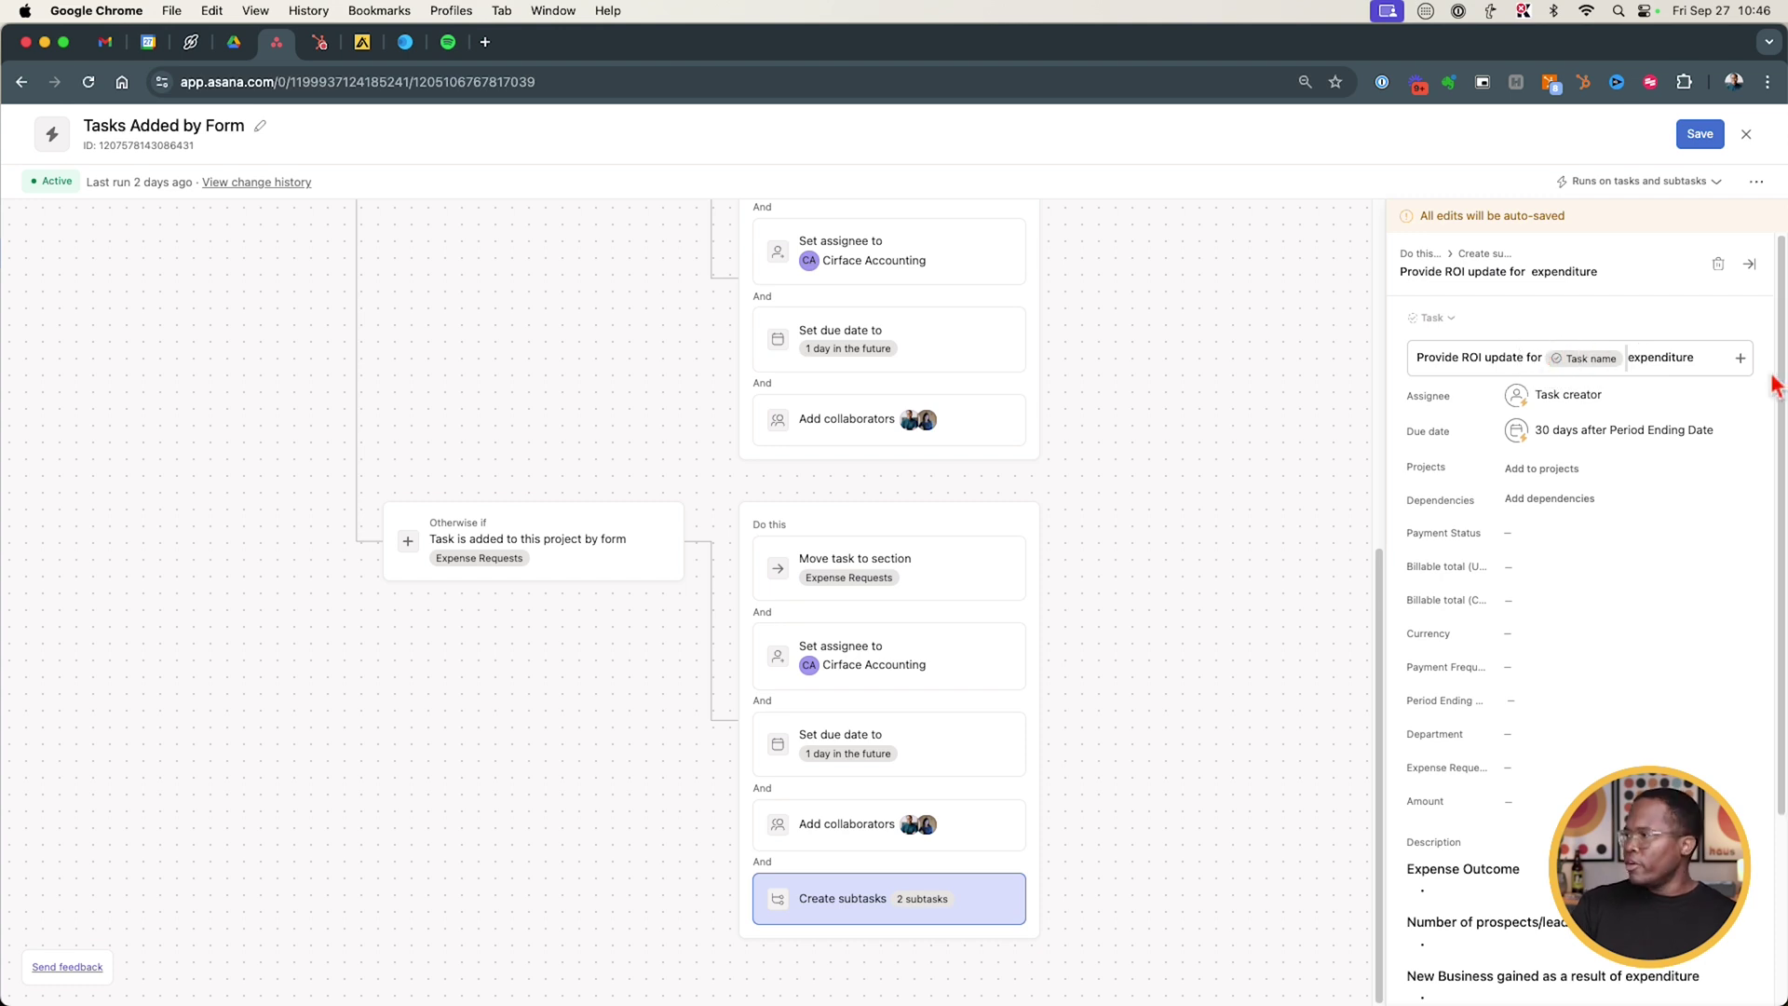
{"action": "left_click", "coordinate": [1724, 363]}
{"action": "left_click", "coordinate": [1739, 361]}
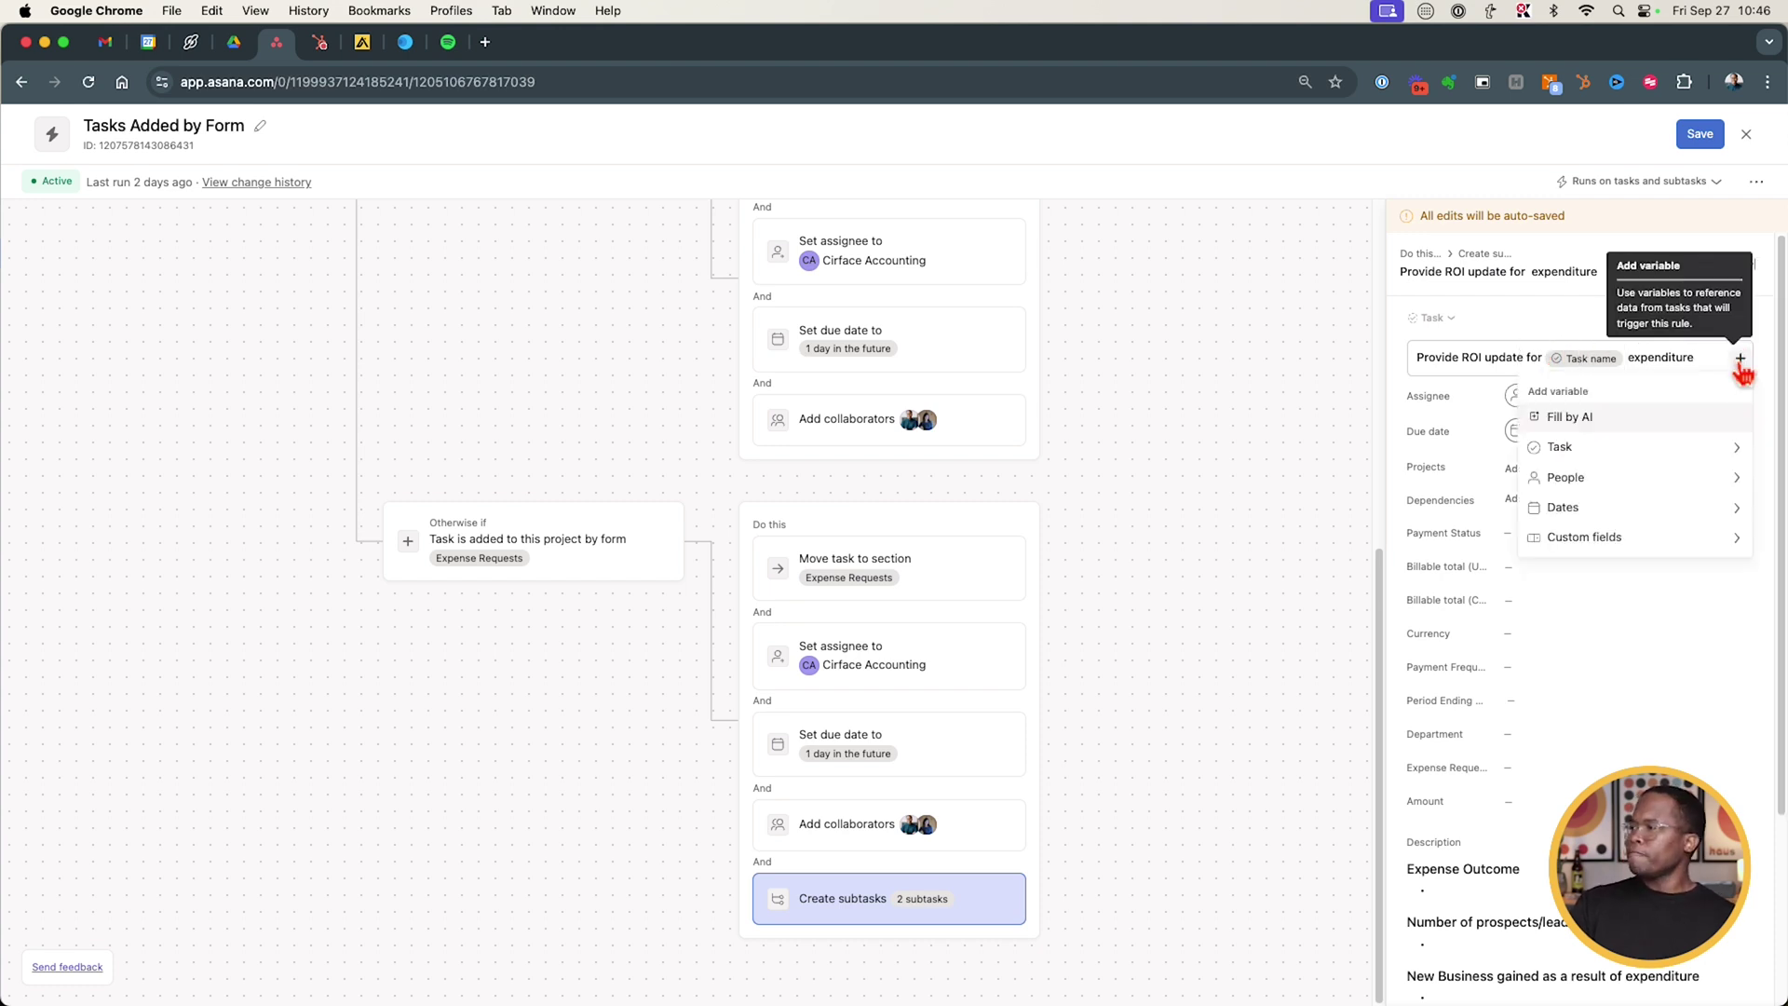
{"action": "left_click", "coordinate": [1700, 451]}
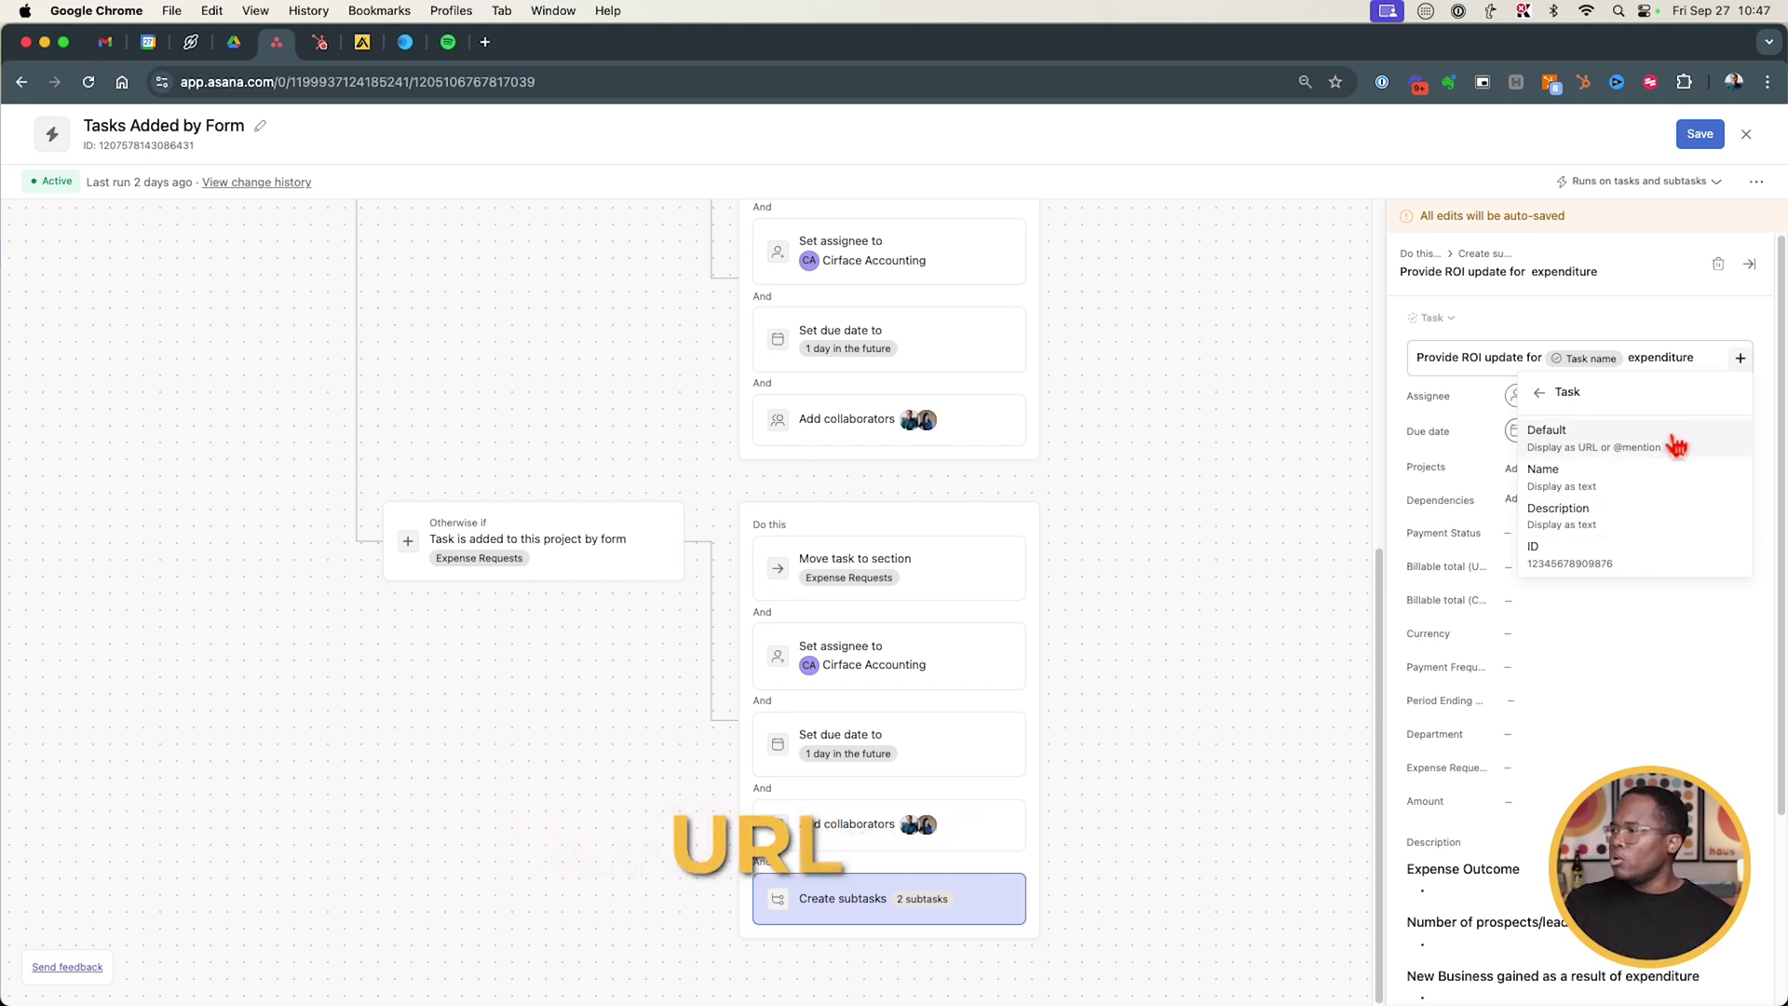
{"action": "left_click", "coordinate": [1674, 494]}
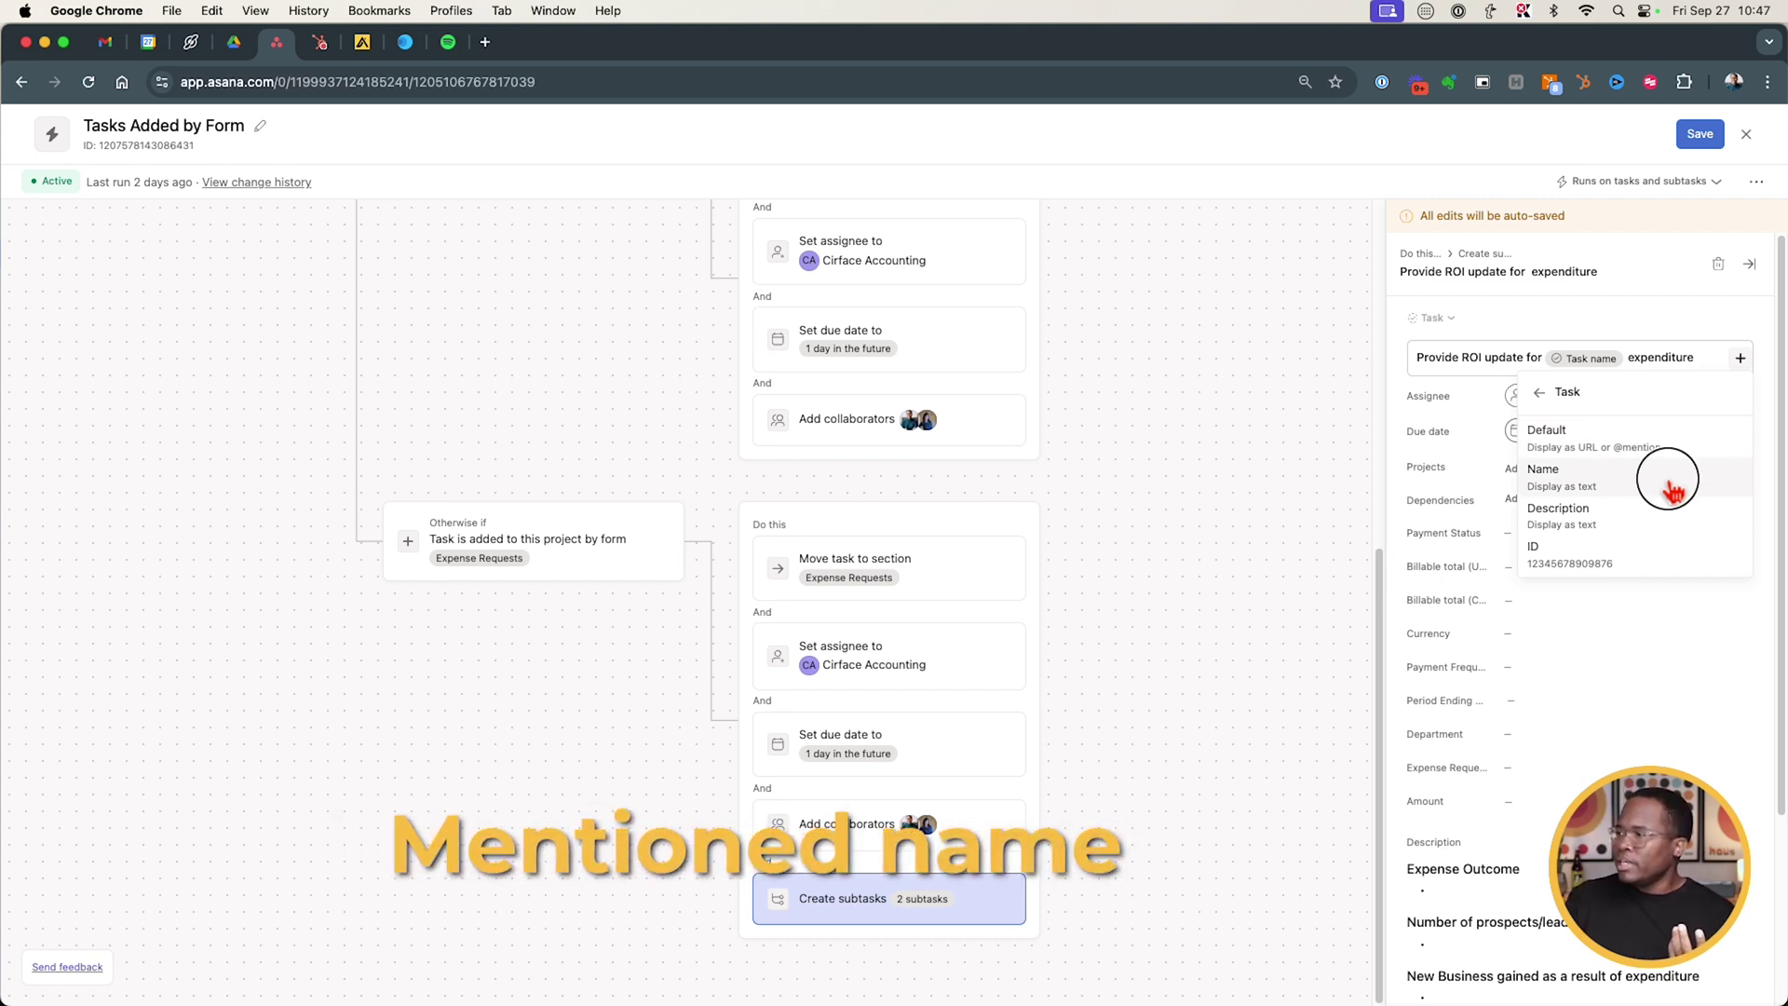
{"action": "left_click", "coordinate": [1695, 362]}
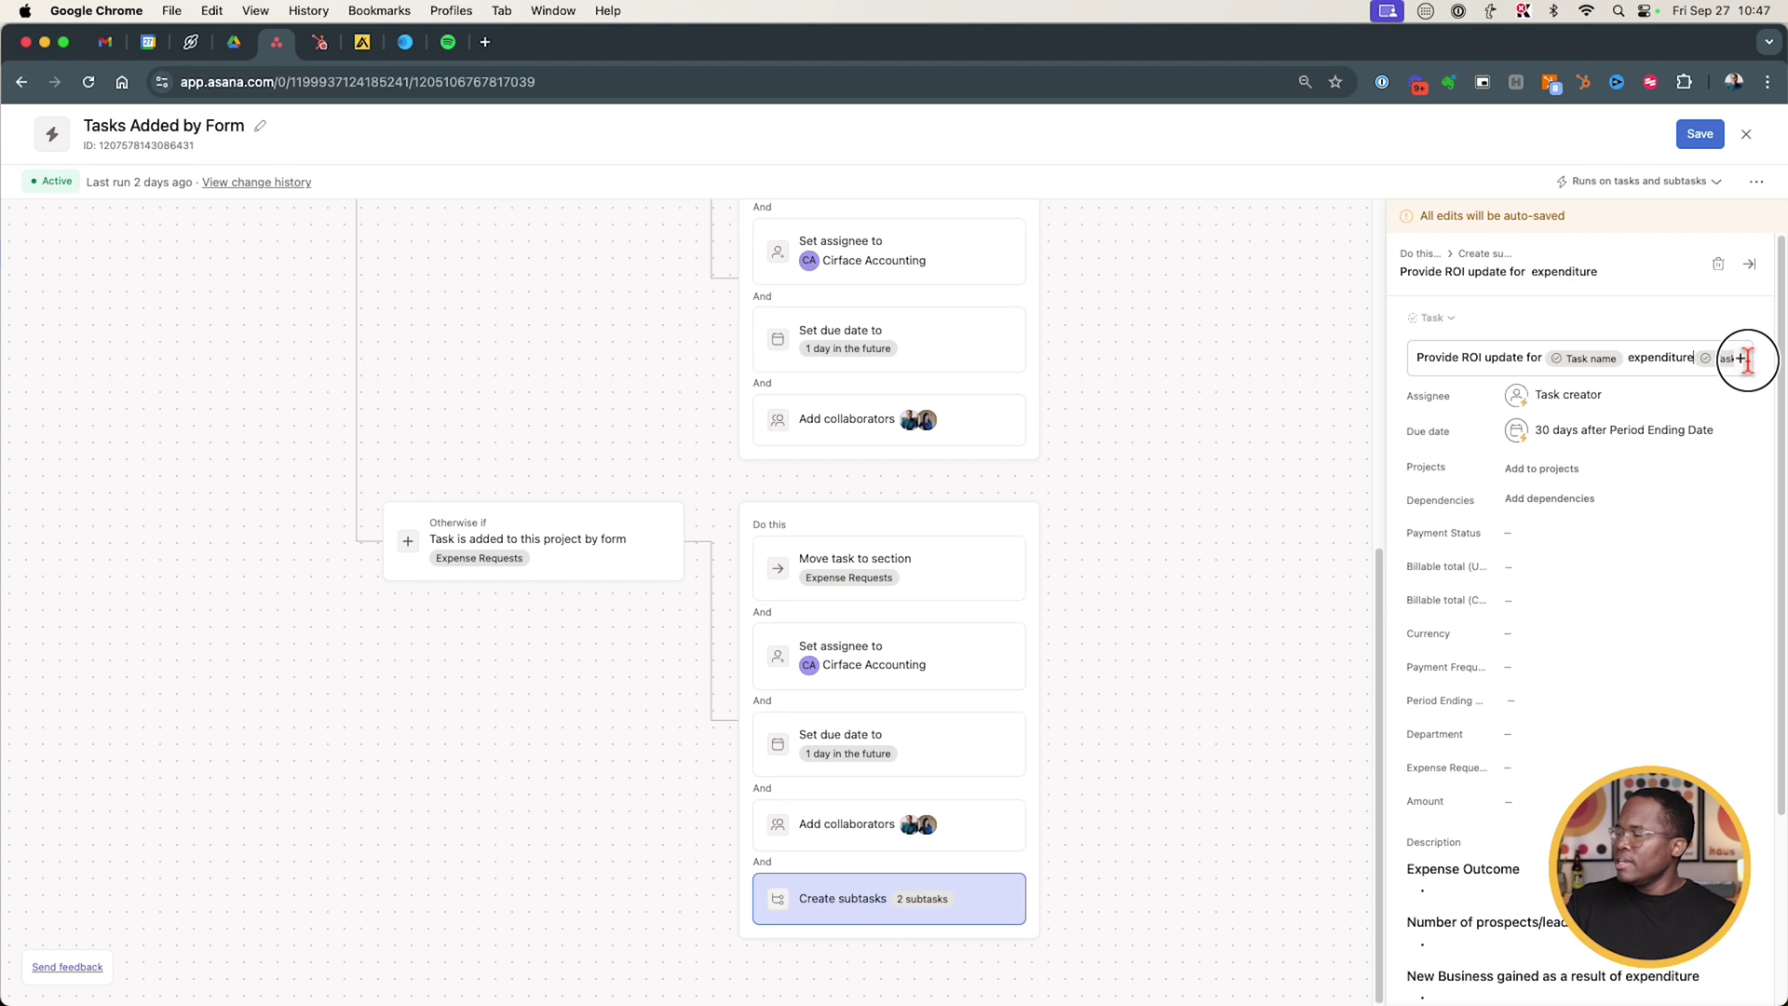
{"action": "key", "text": "BackSpace"}
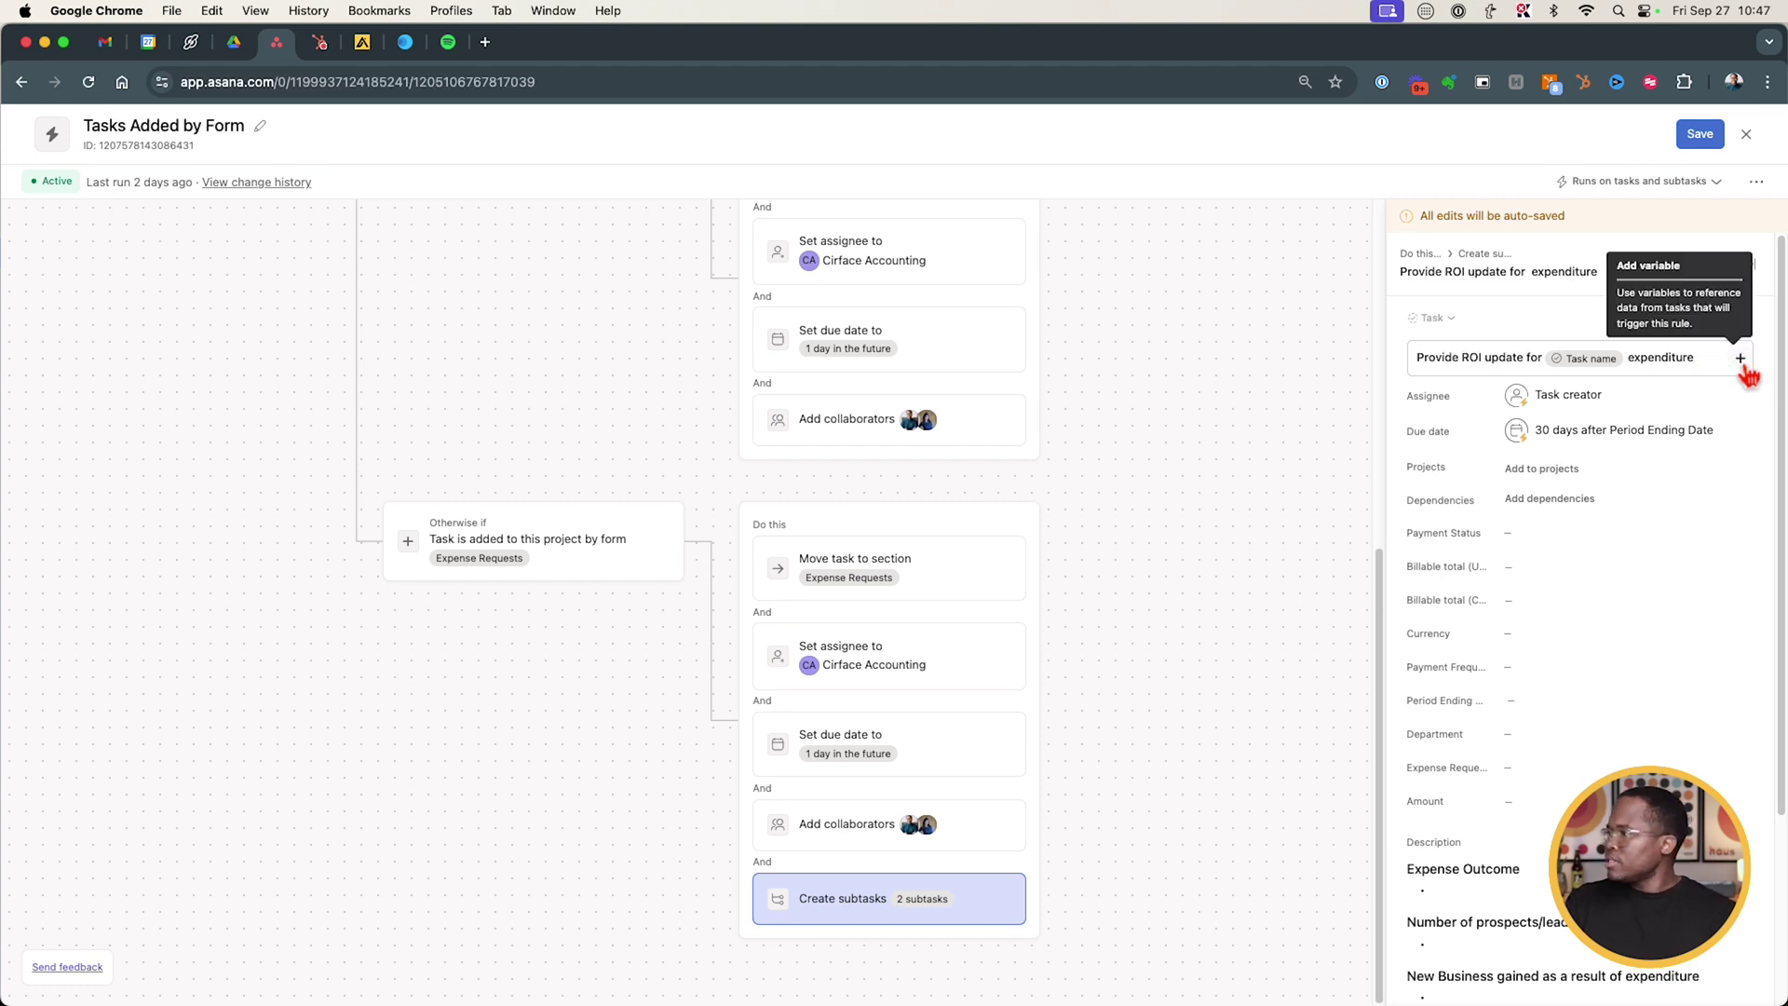
Insert the Rule triggerer name variable into the subtask name, then remove it again.
{"action": "left_click", "coordinate": [1740, 359]}
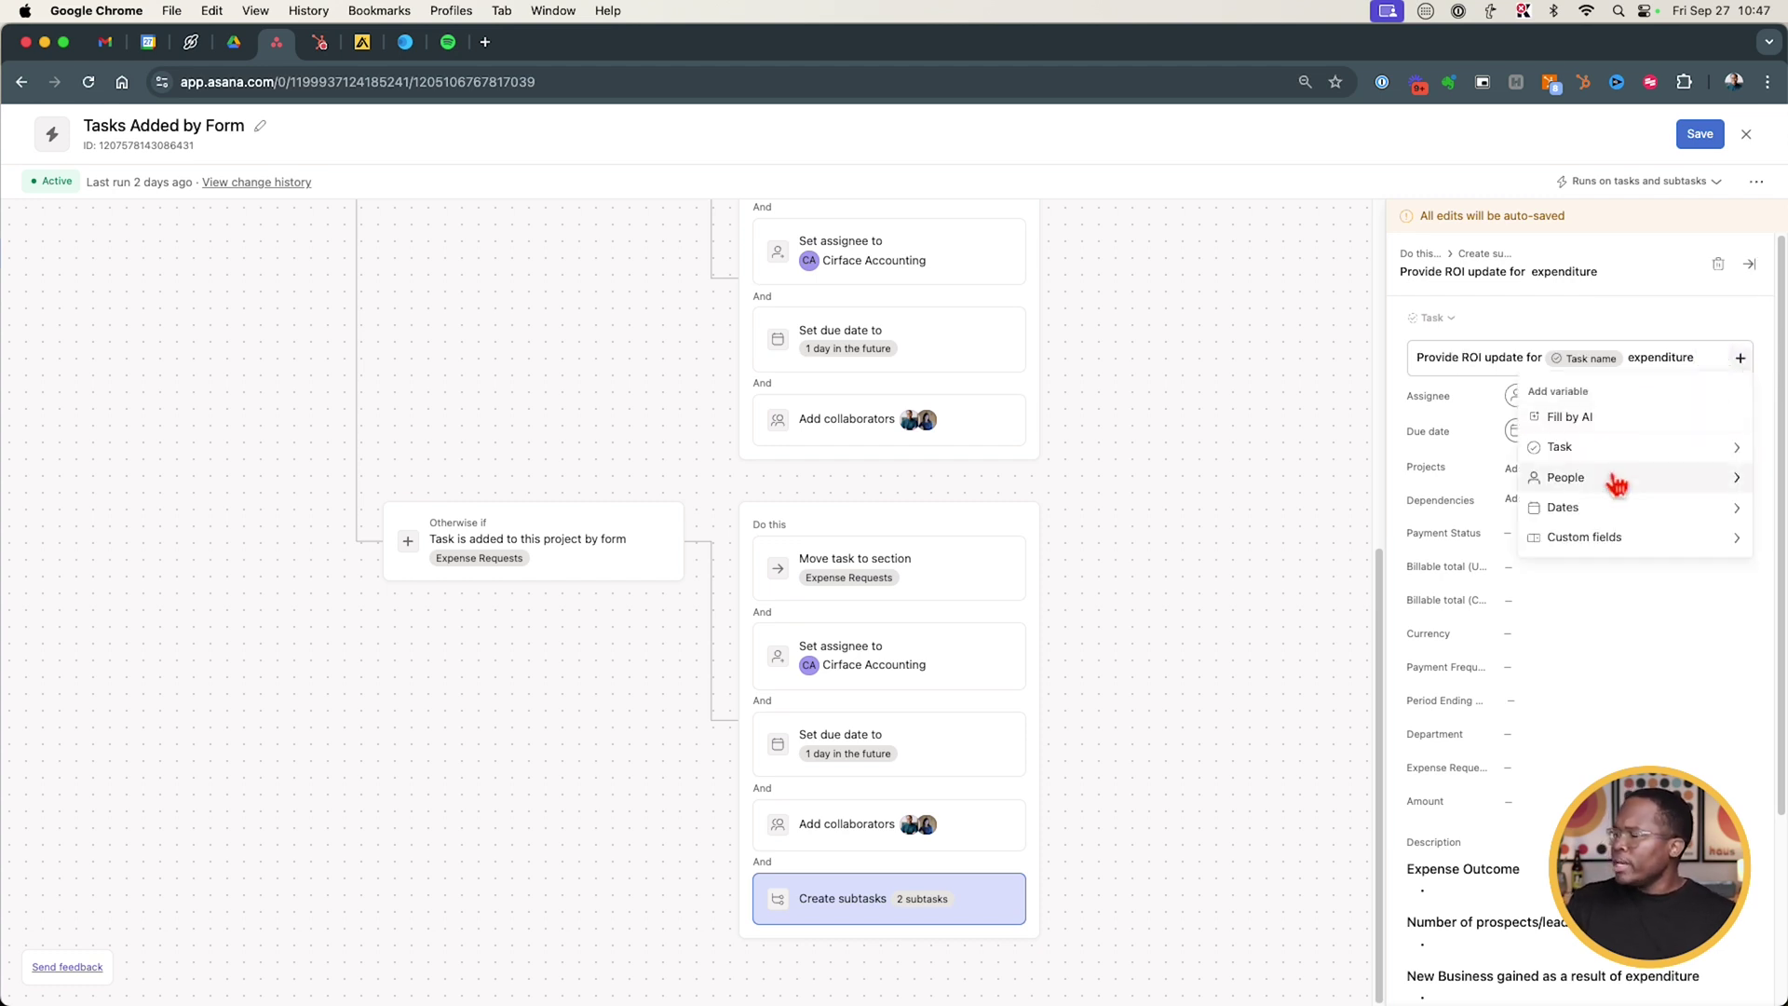
{"action": "left_click", "coordinate": [1617, 480]}
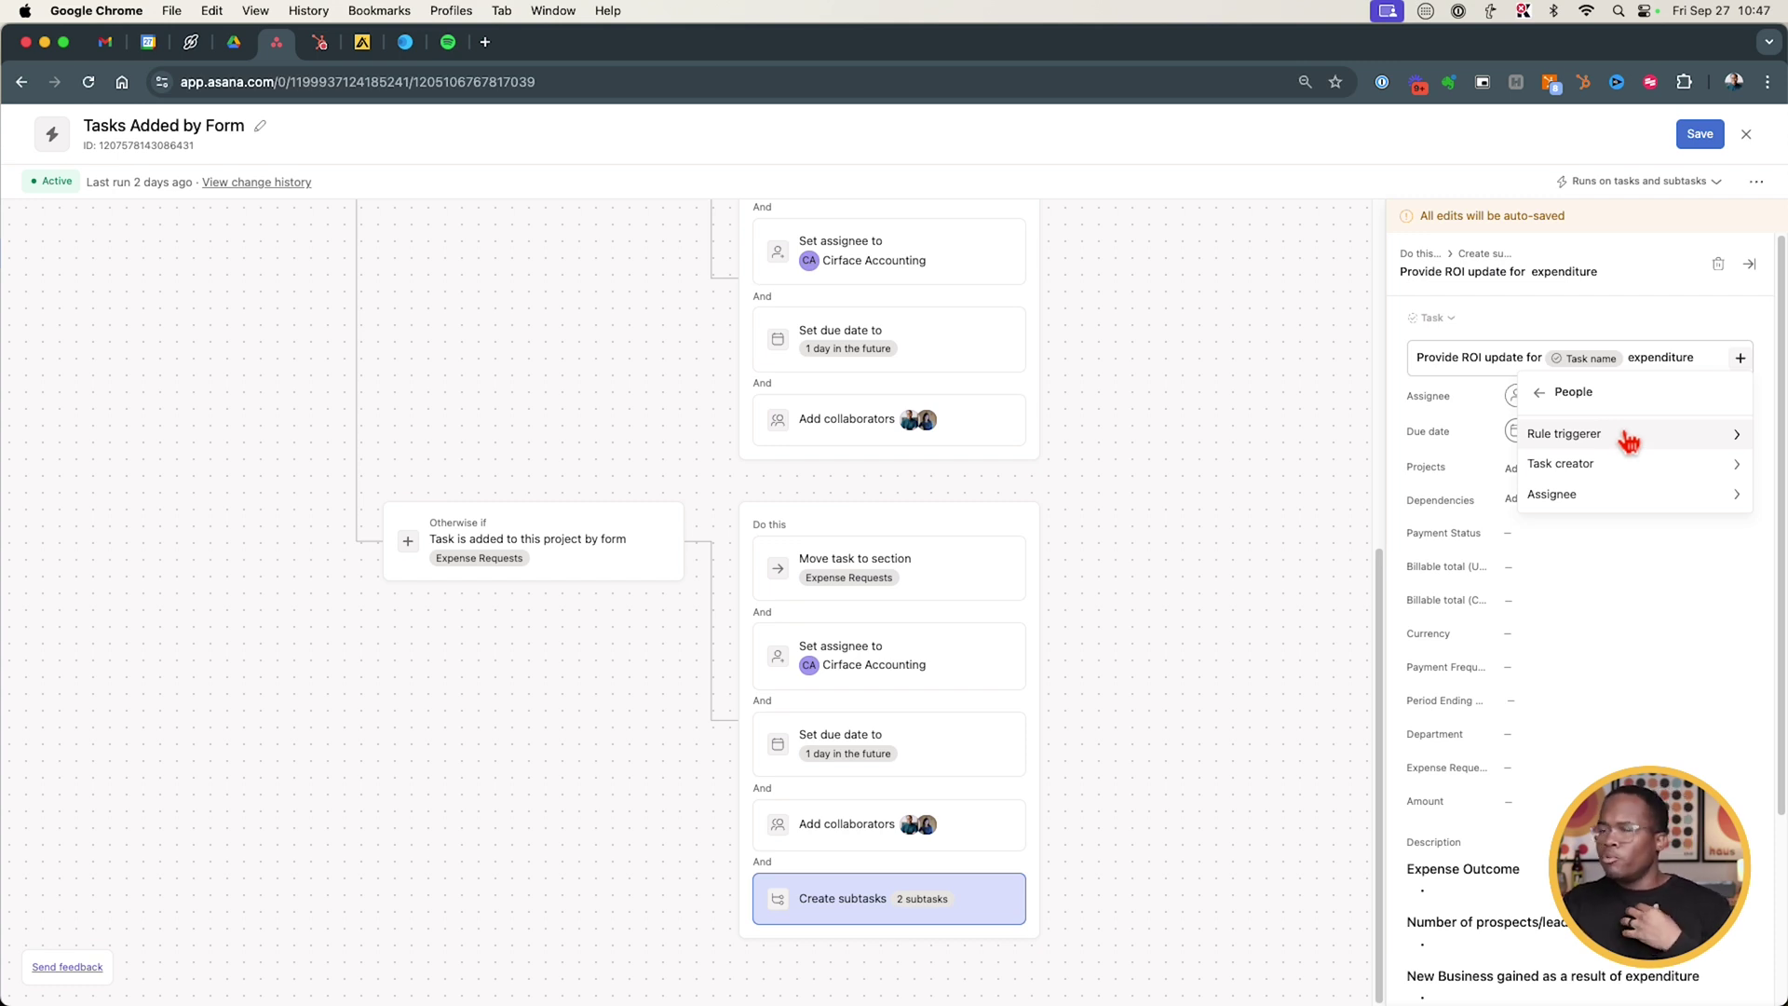
{"action": "left_click", "coordinate": [1628, 440]}
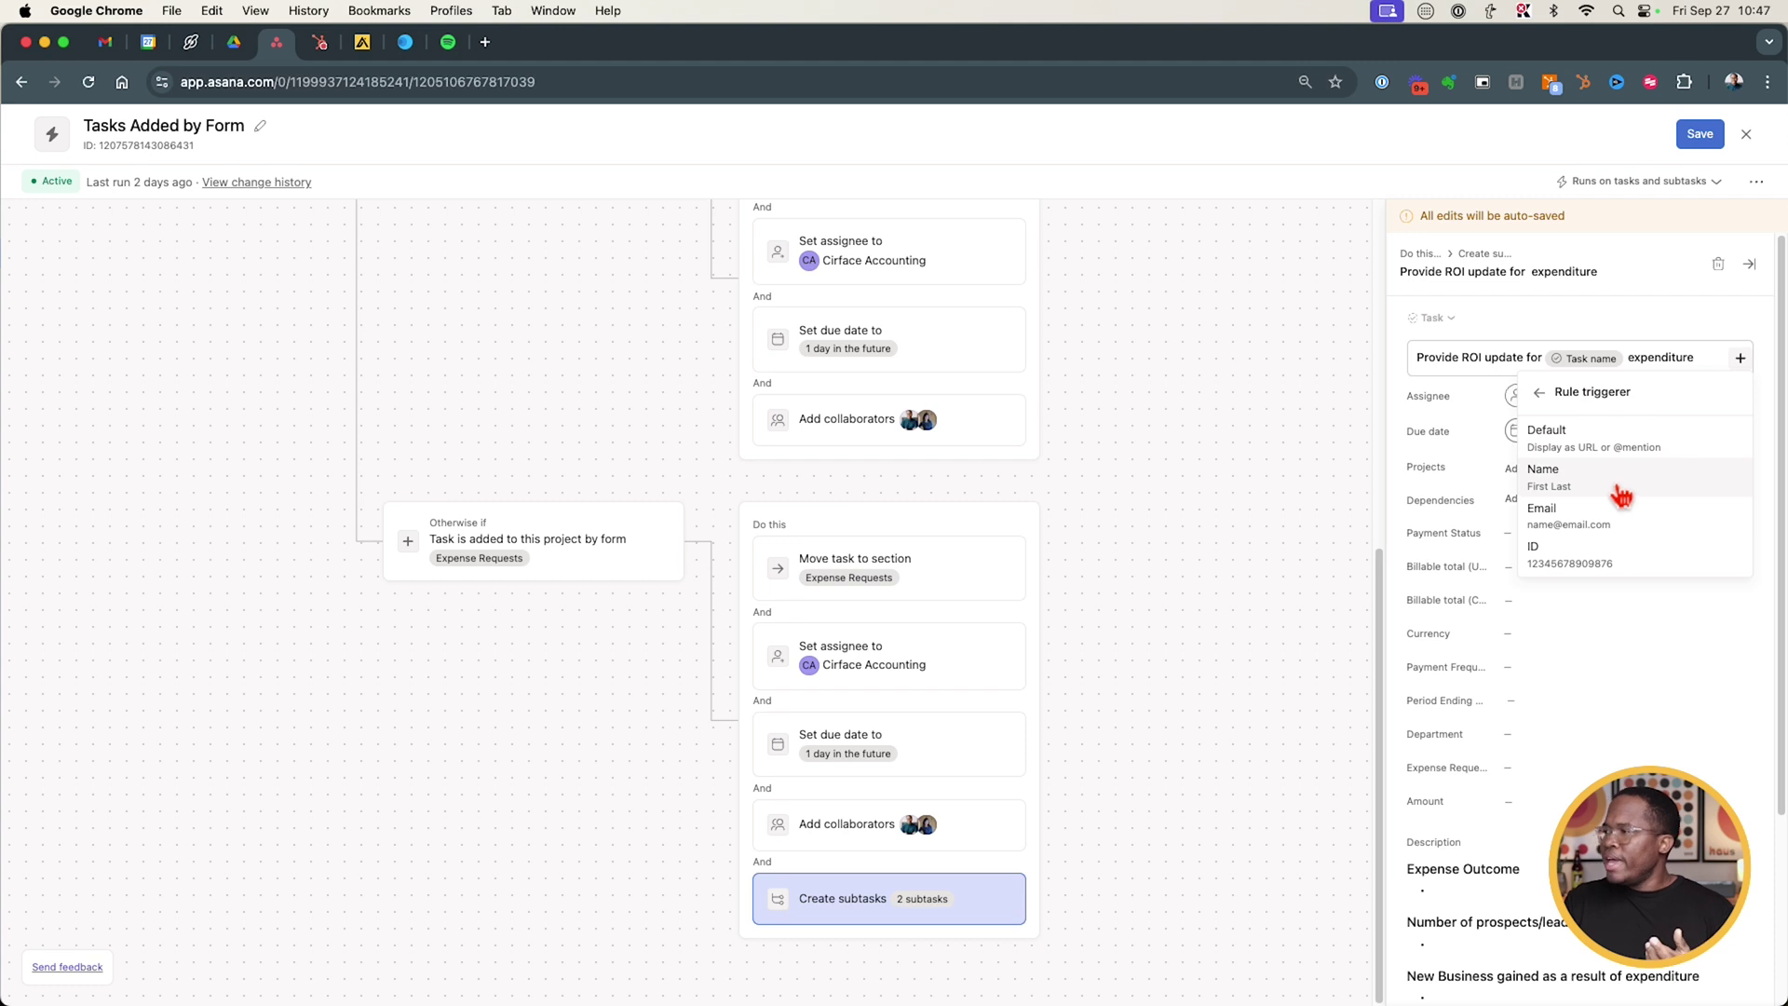
{"action": "left_click", "coordinate": [1630, 468]}
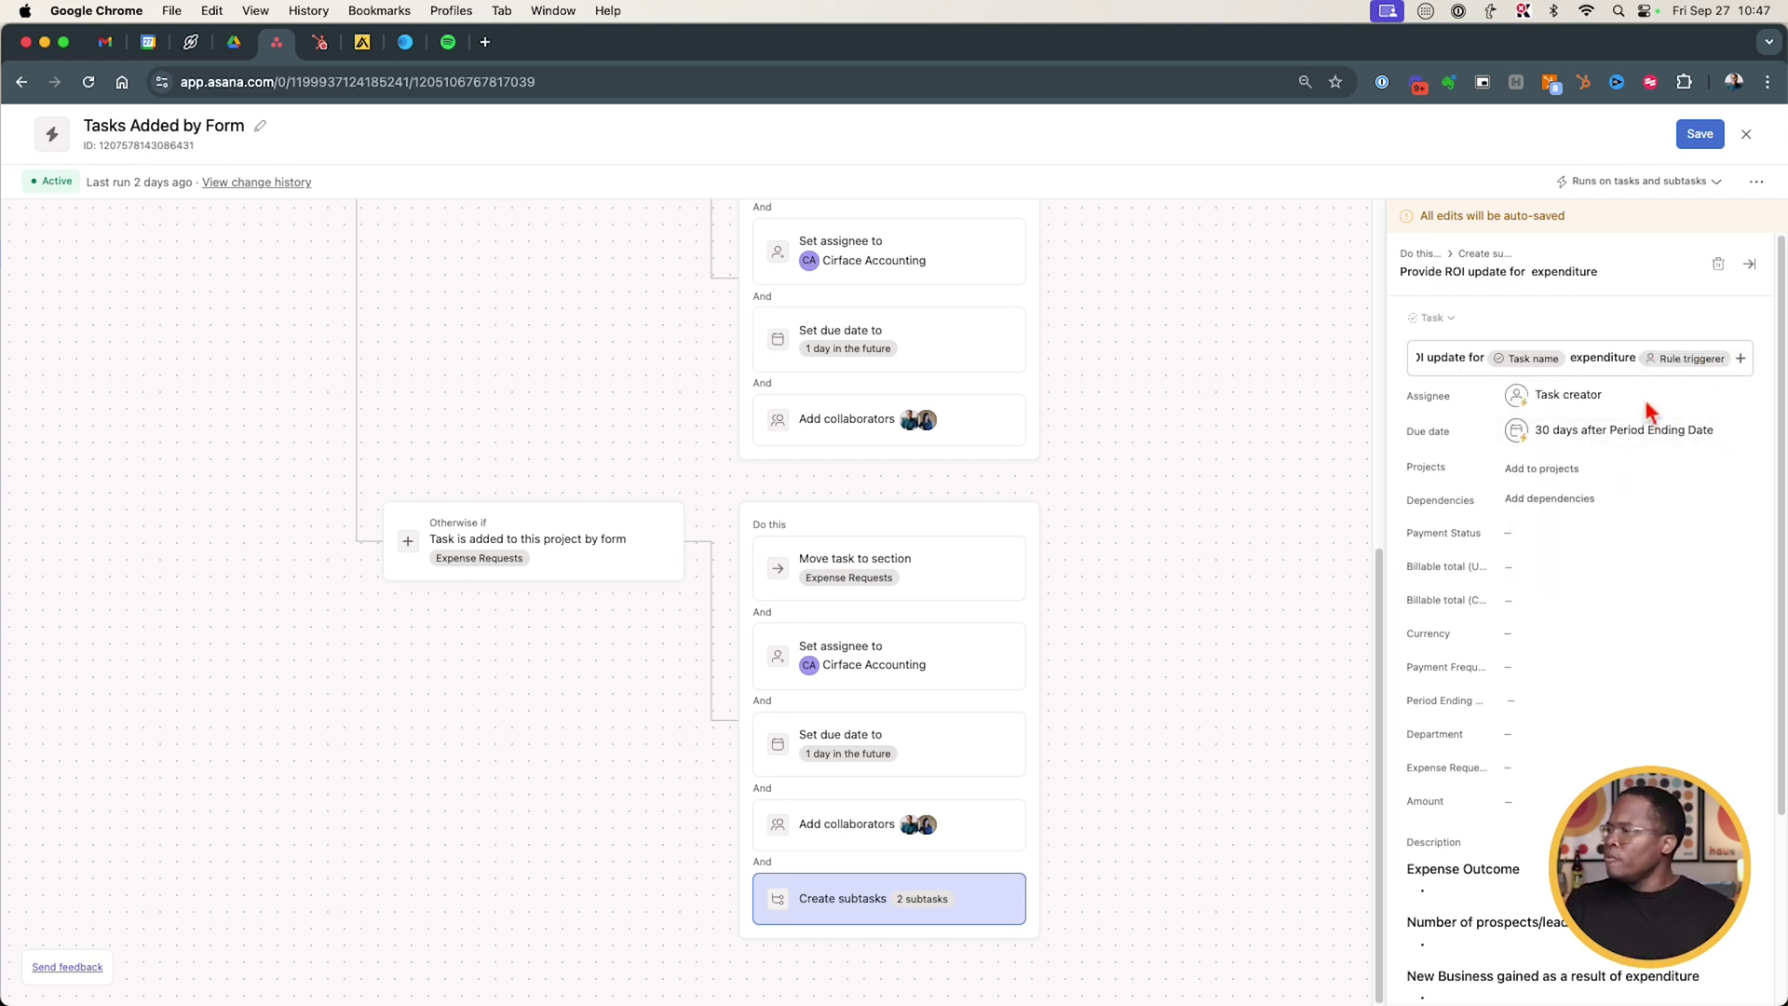
{"action": "left_click", "coordinate": [1740, 362]}
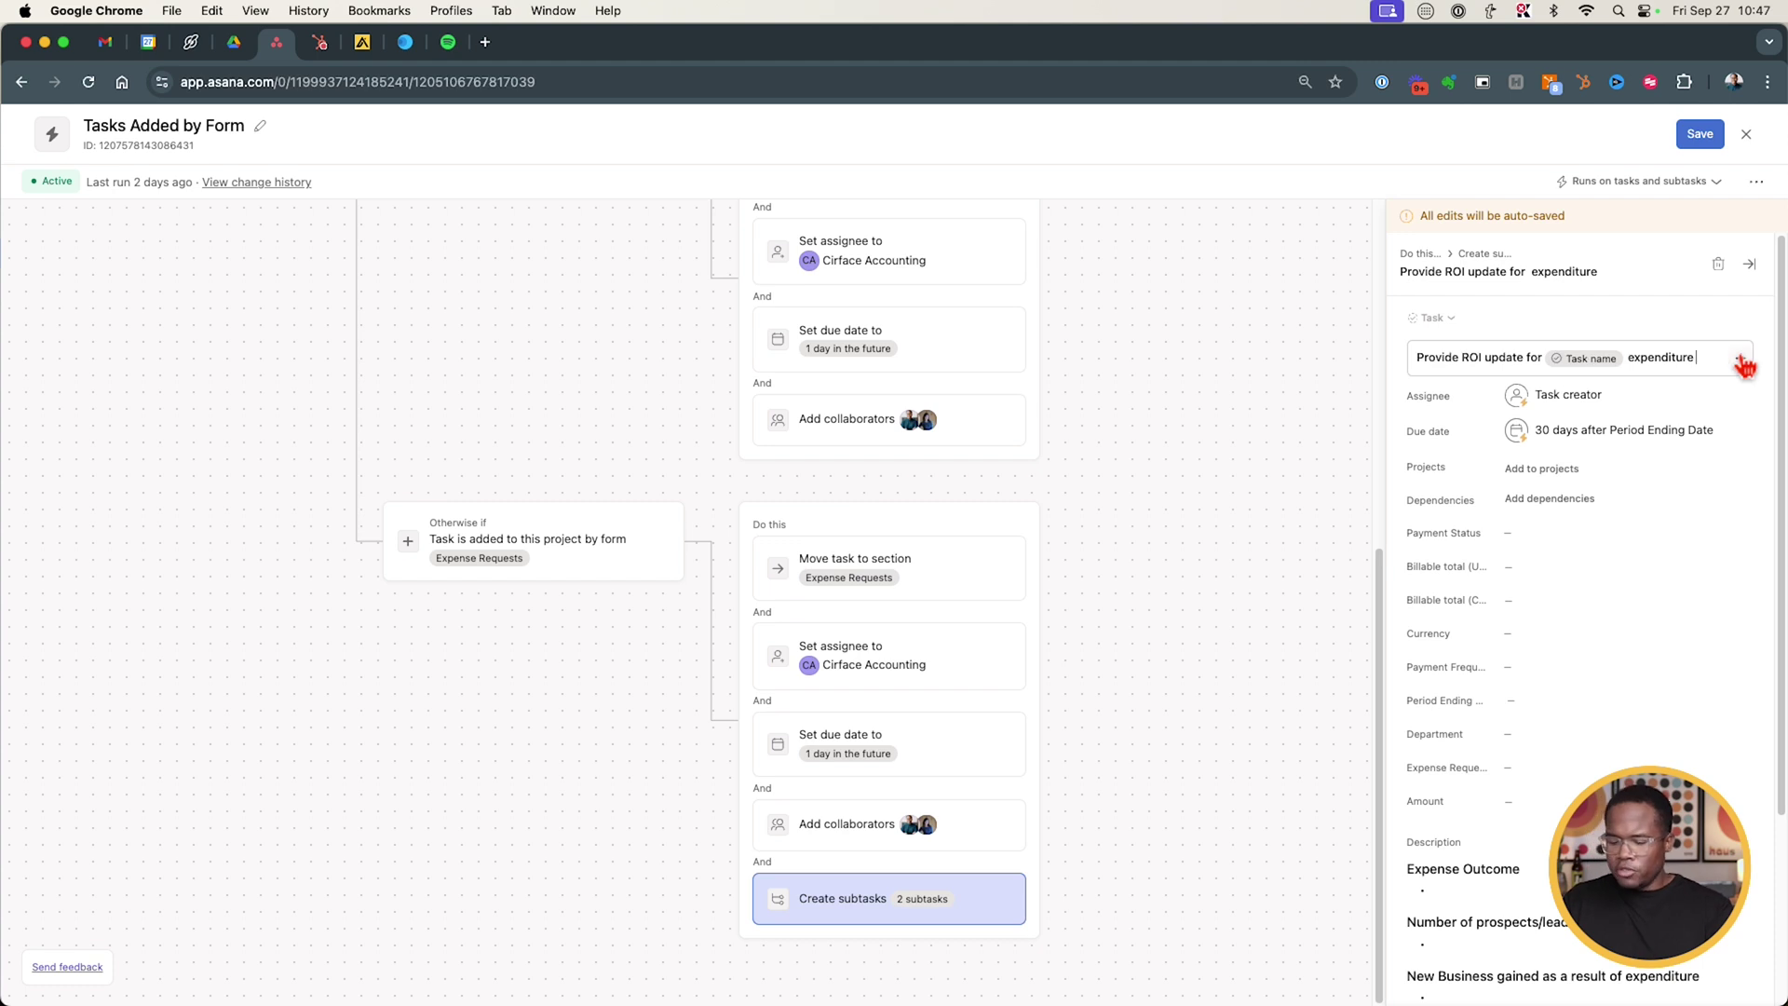
Clear the subtask's assignee and set it to the Task creator variable.
{"action": "left_click", "coordinate": [1580, 396]}
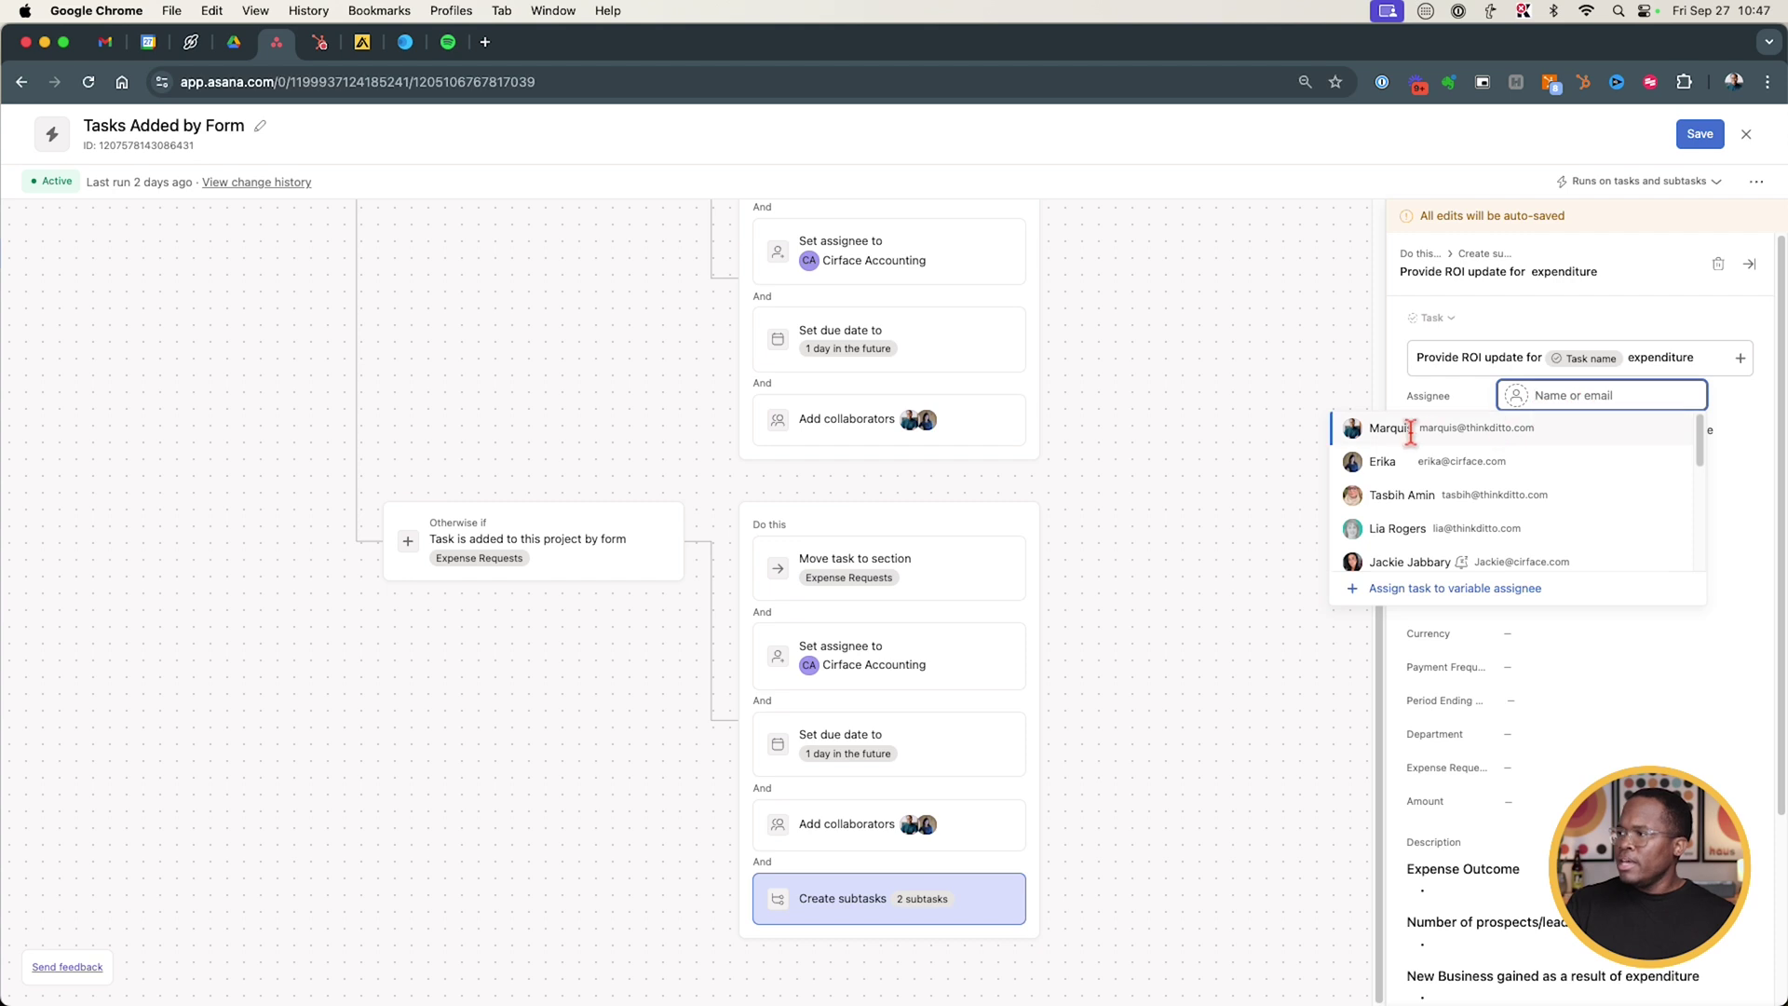
{"action": "left_click", "coordinate": [1435, 461]}
{"action": "left_click", "coordinate": [1577, 395]}
{"action": "left_click", "coordinate": [1575, 400]}
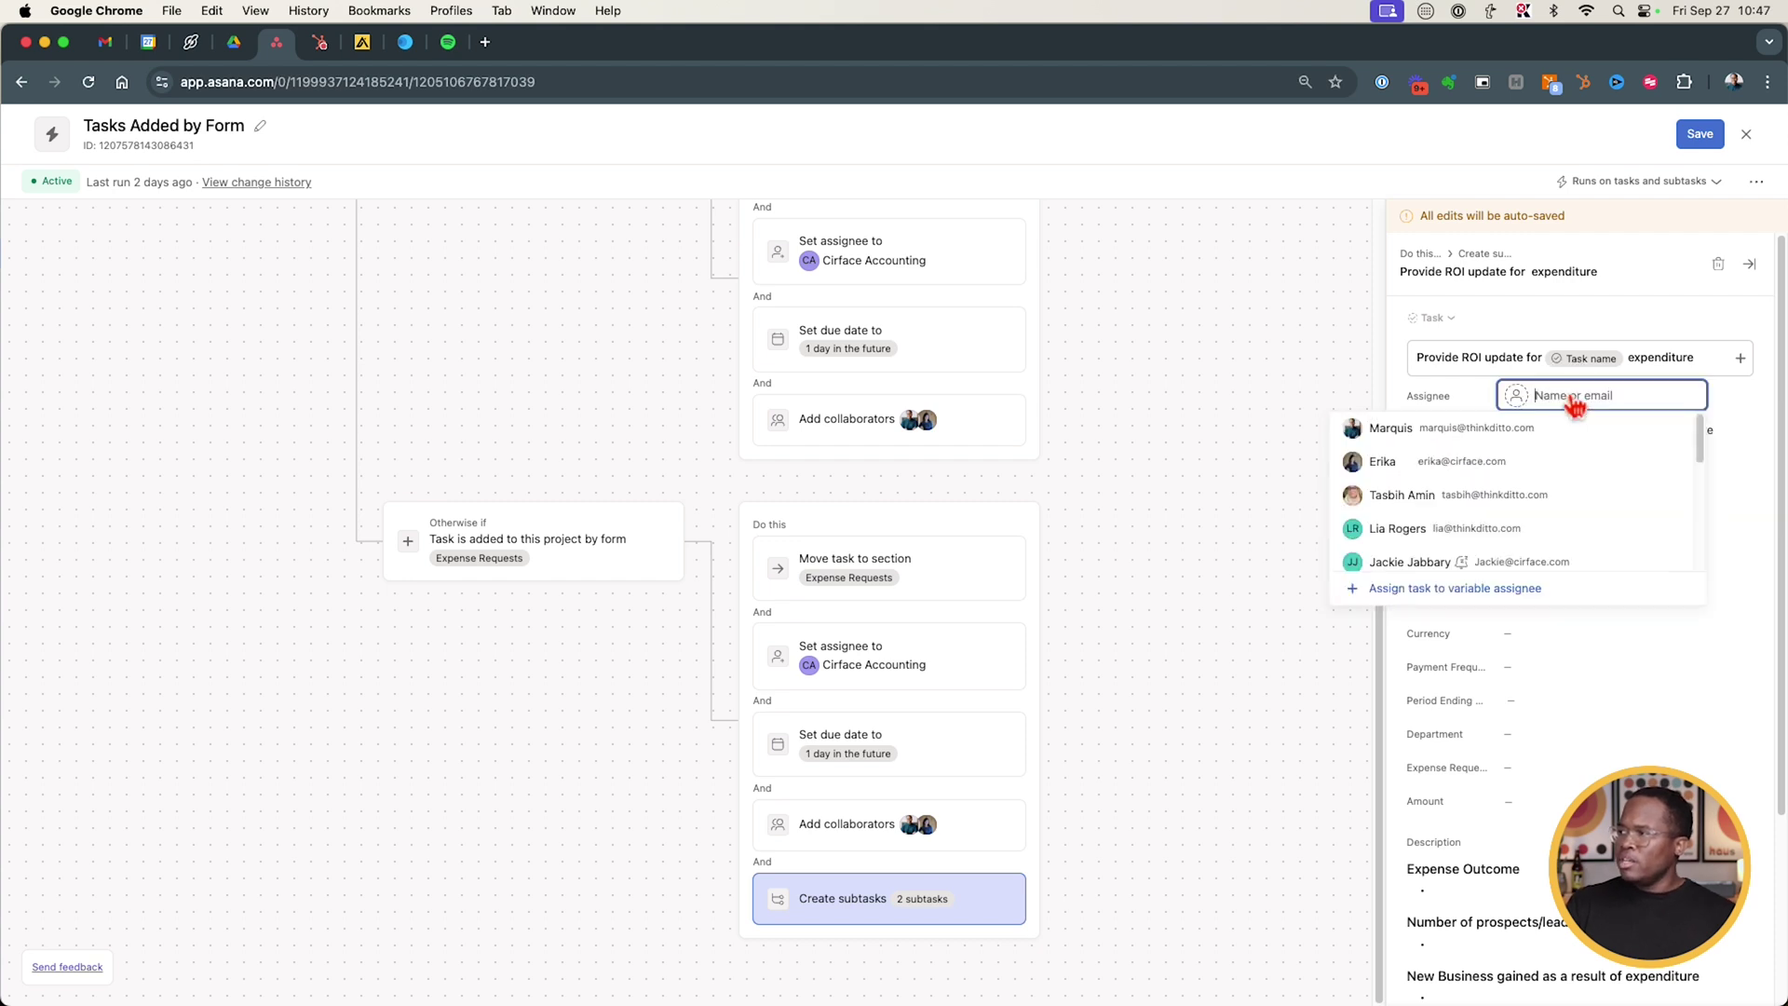
{"action": "left_click", "coordinate": [1478, 592]}
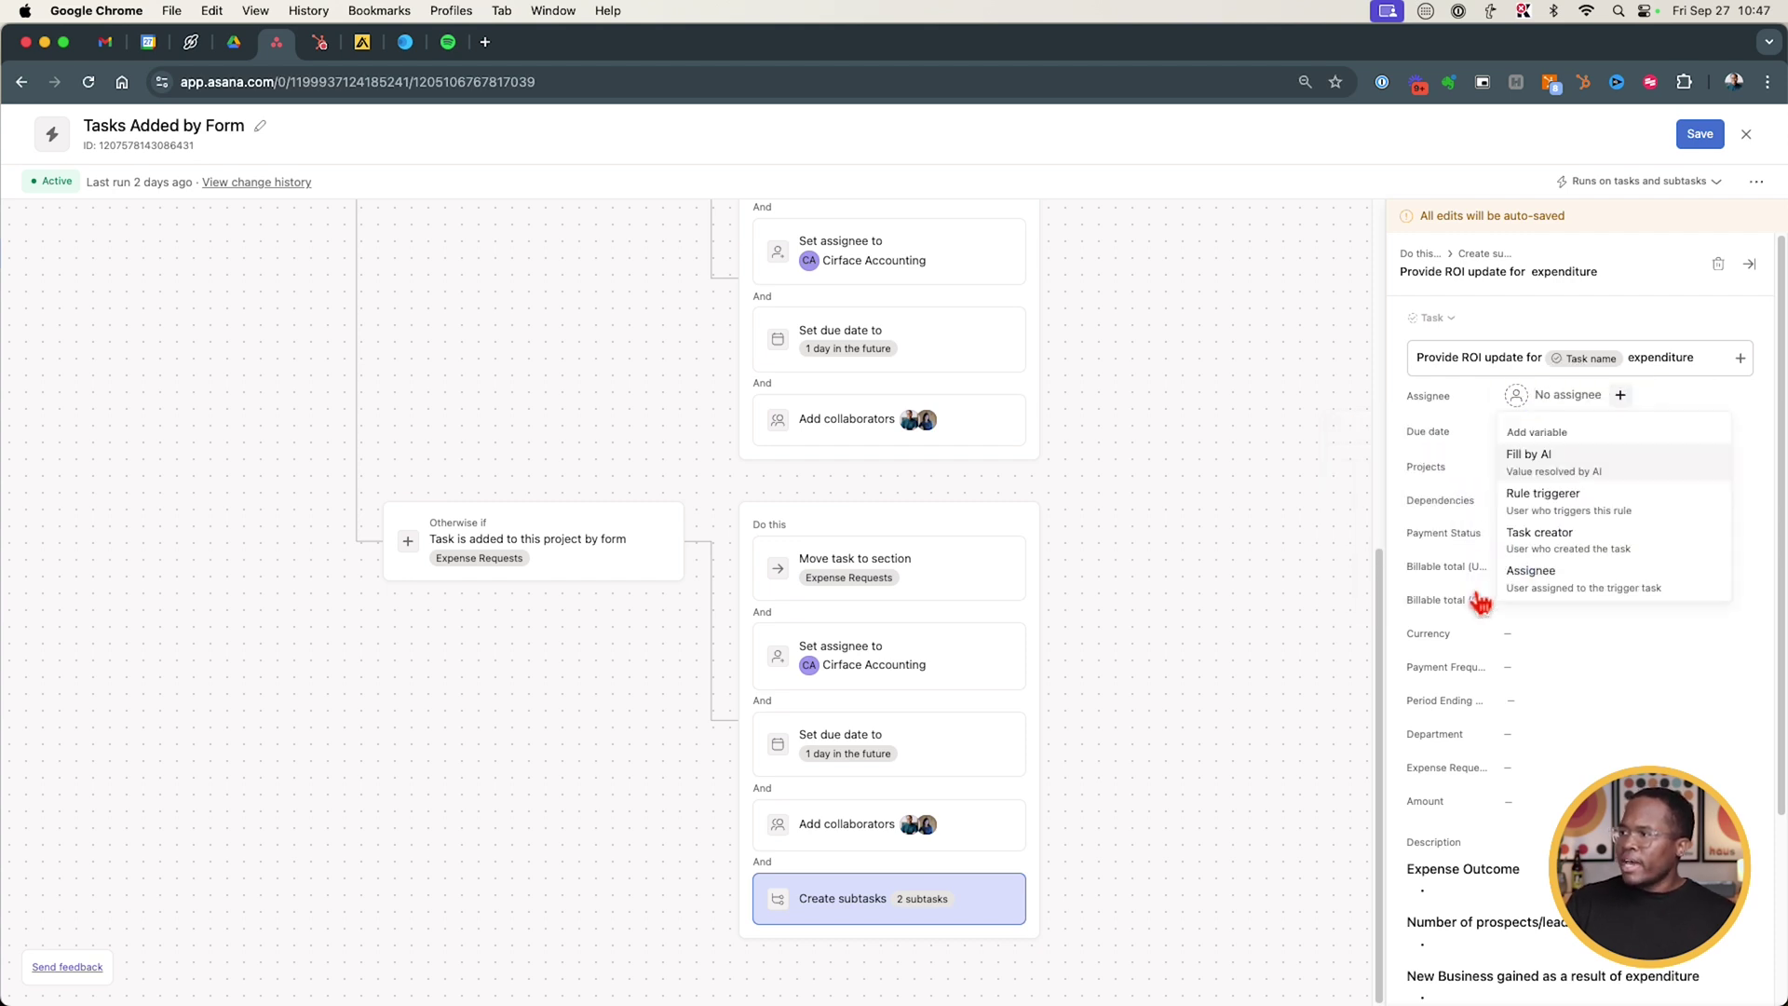
{"action": "left_click", "coordinate": [1649, 555]}
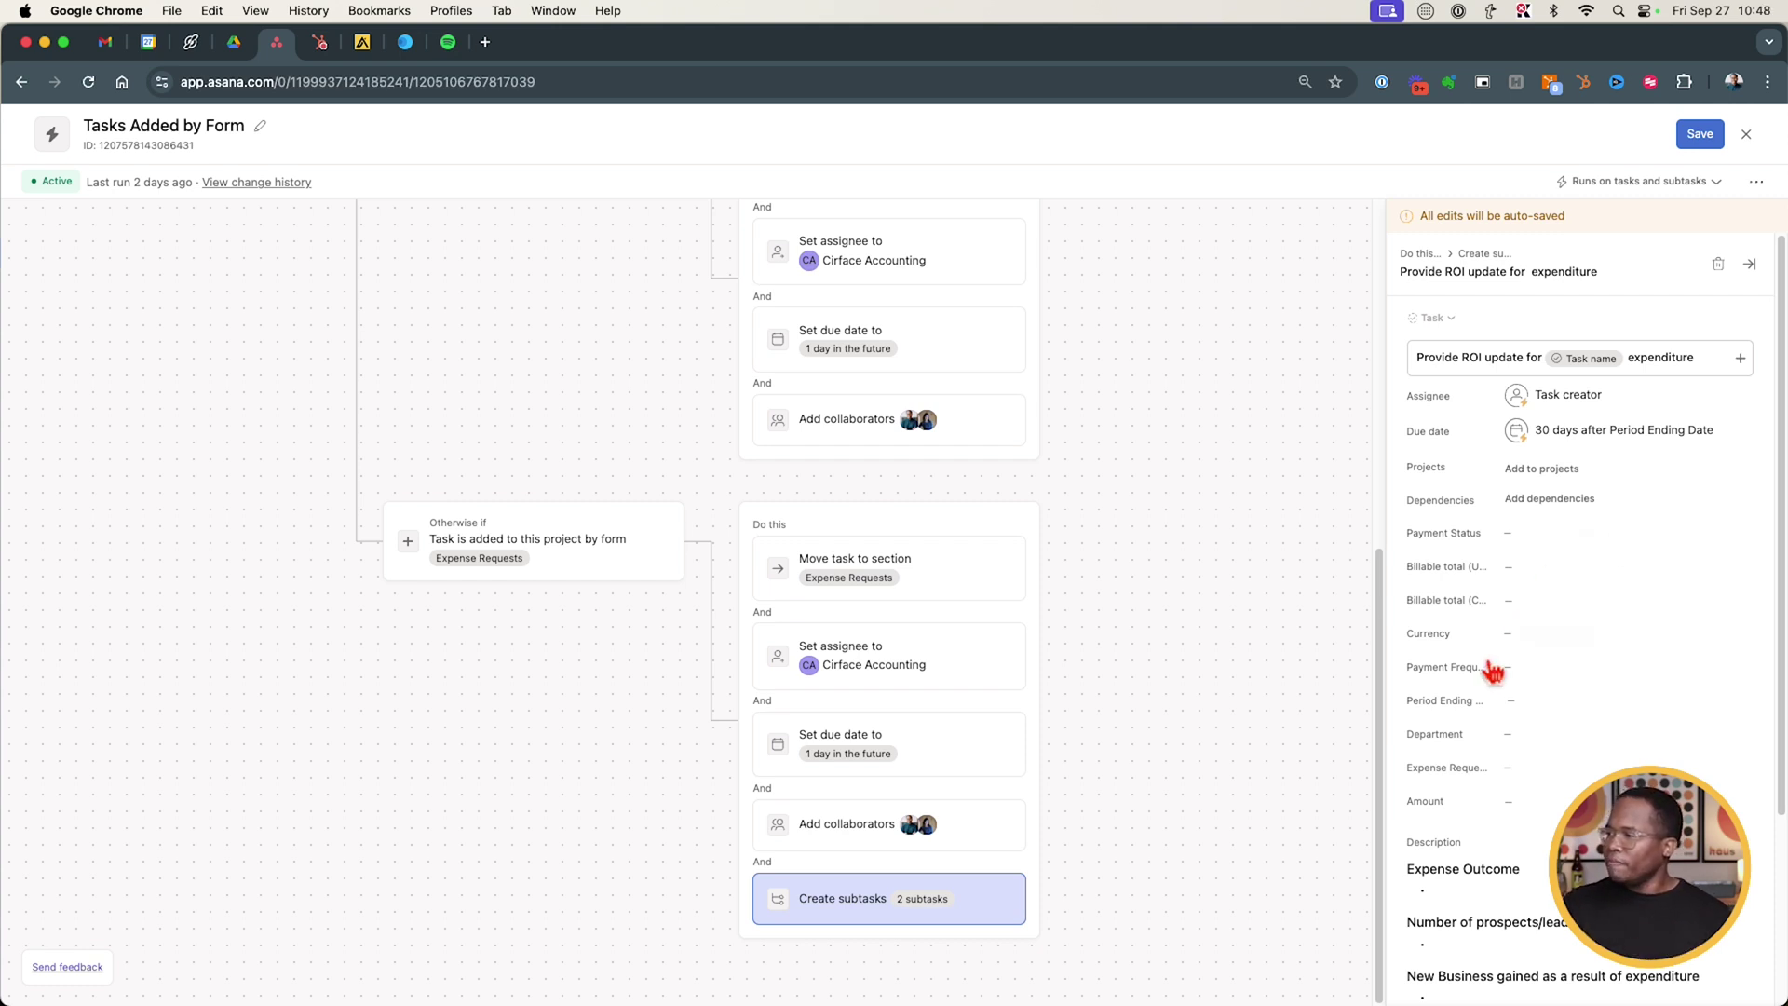
Save the Tasks Added by Form rule.
{"action": "scroll", "coordinate": [1489, 675], "scroll_direction": "down", "scroll_amount": 3}
{"action": "scroll", "coordinate": [1490, 578], "scroll_direction": "up", "scroll_amount": 3}
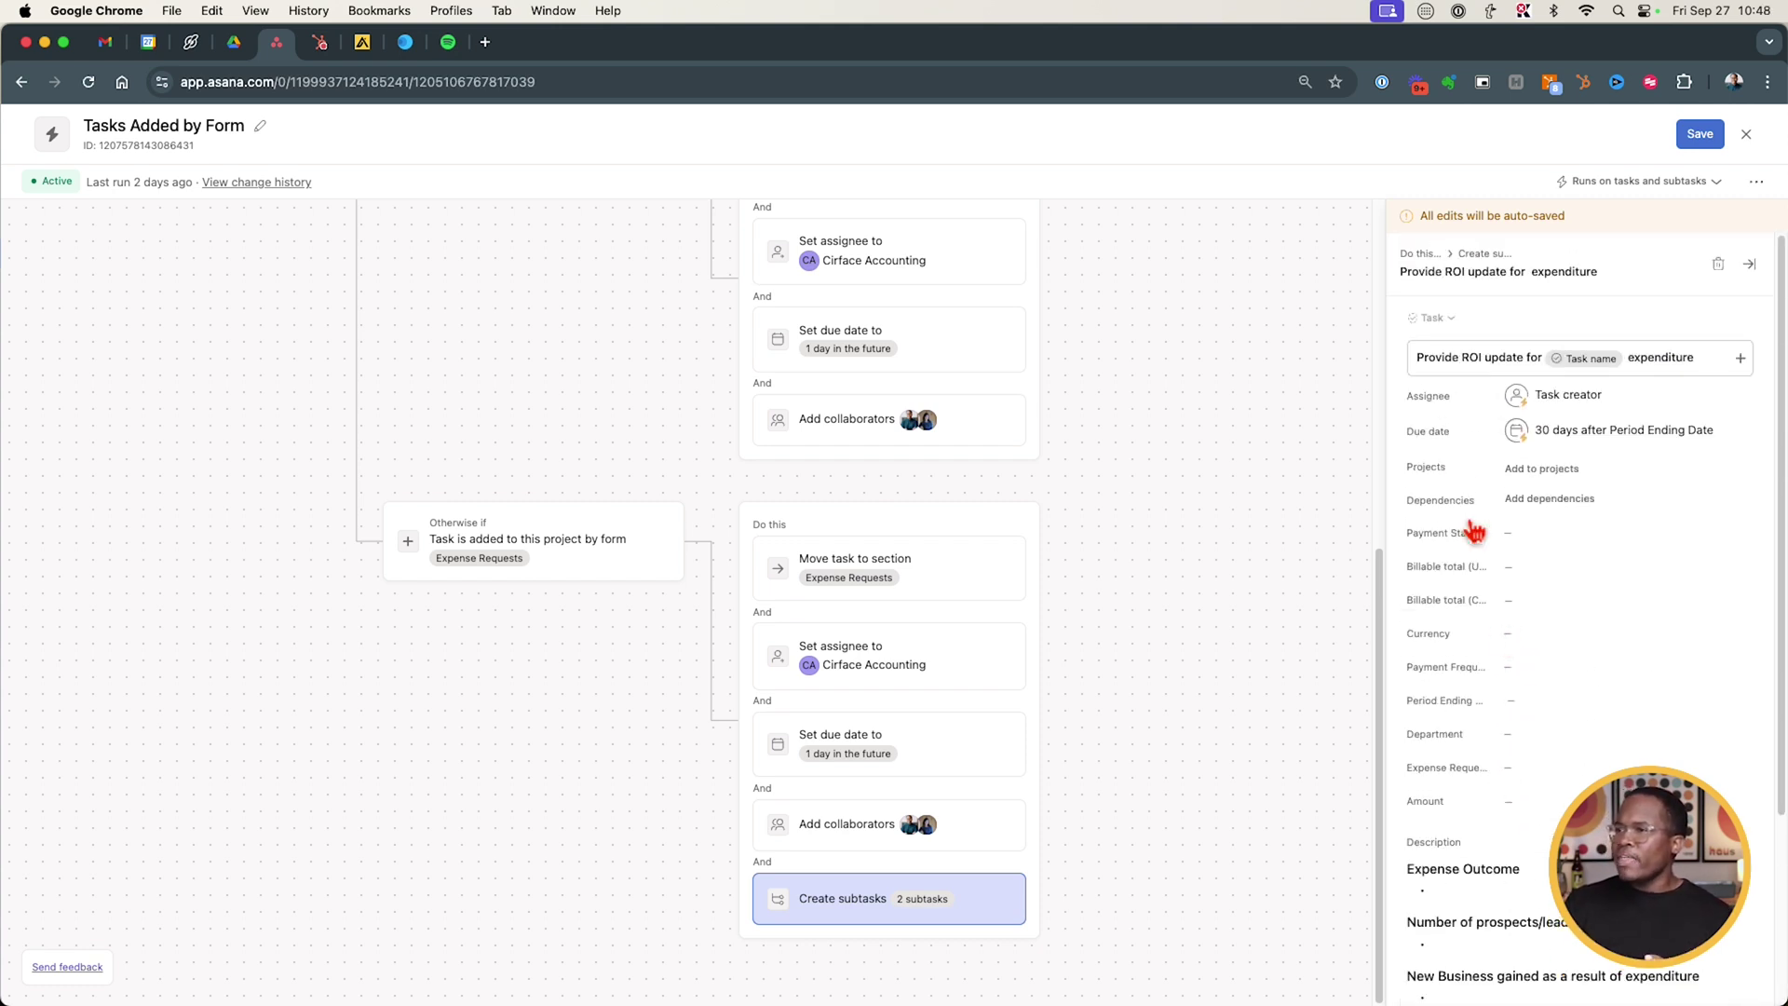
{"action": "left_click", "coordinate": [1692, 141]}
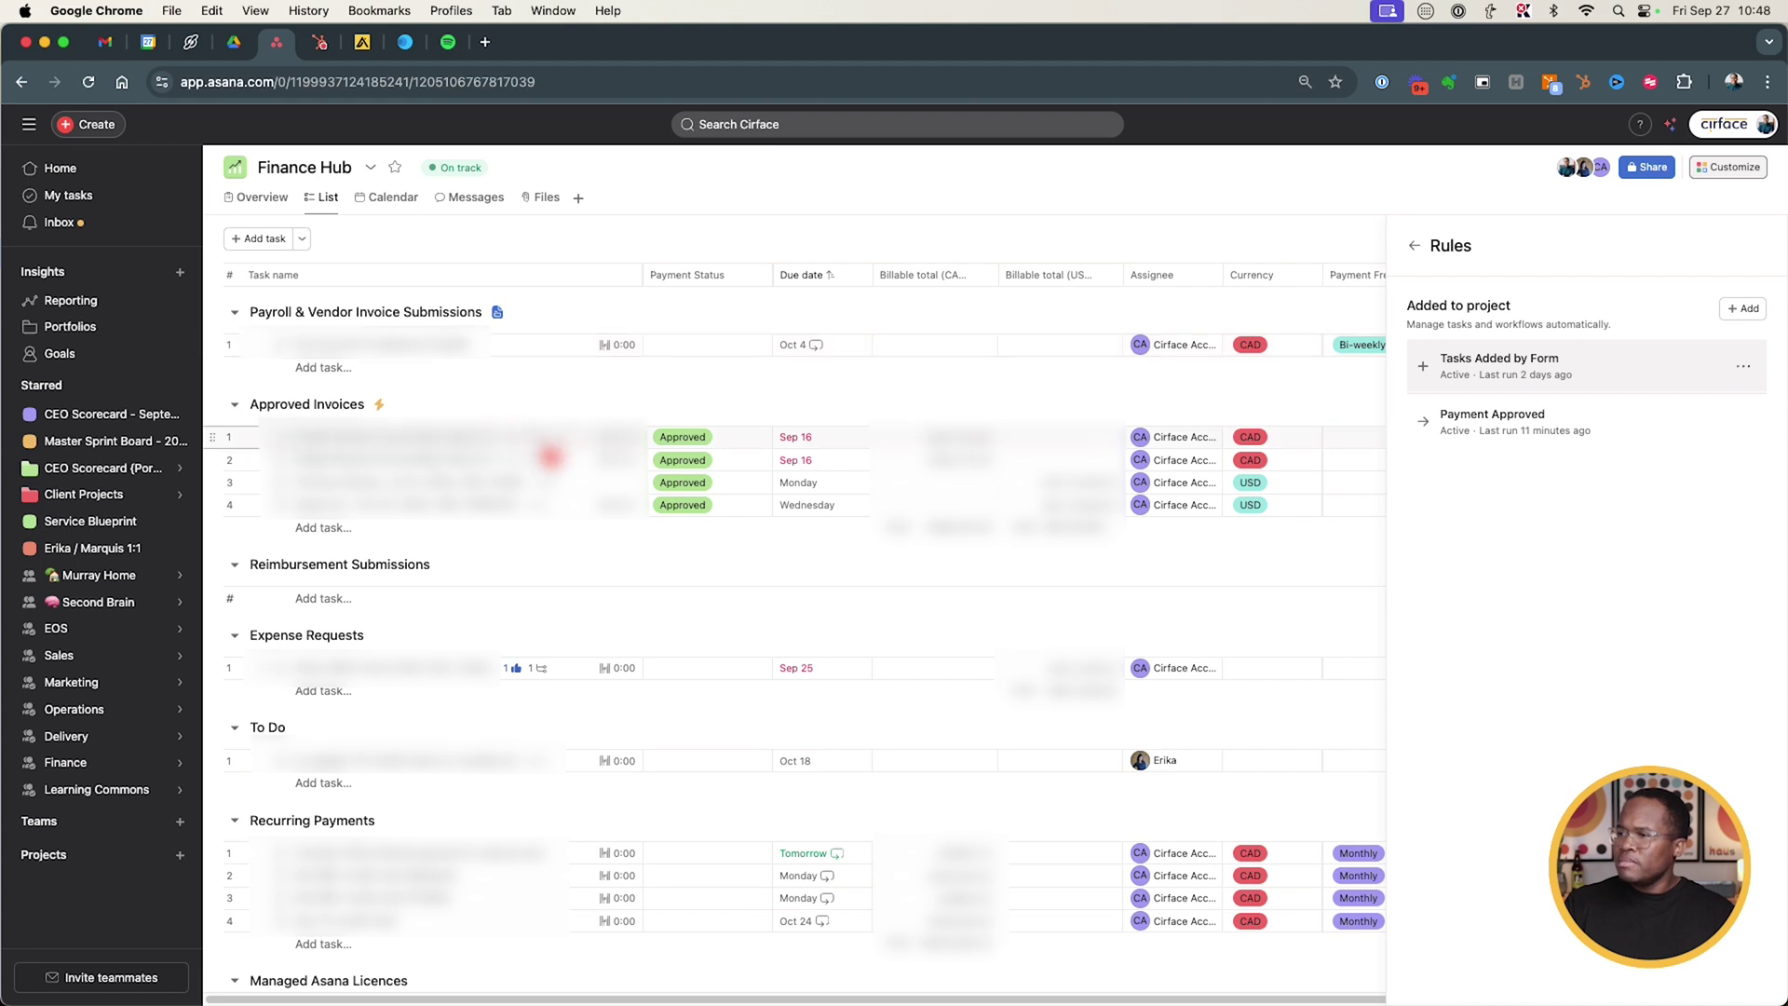
Check the first approved invoice's payment status choices without changing the status.
{"action": "left_click", "coordinate": [708, 440]}
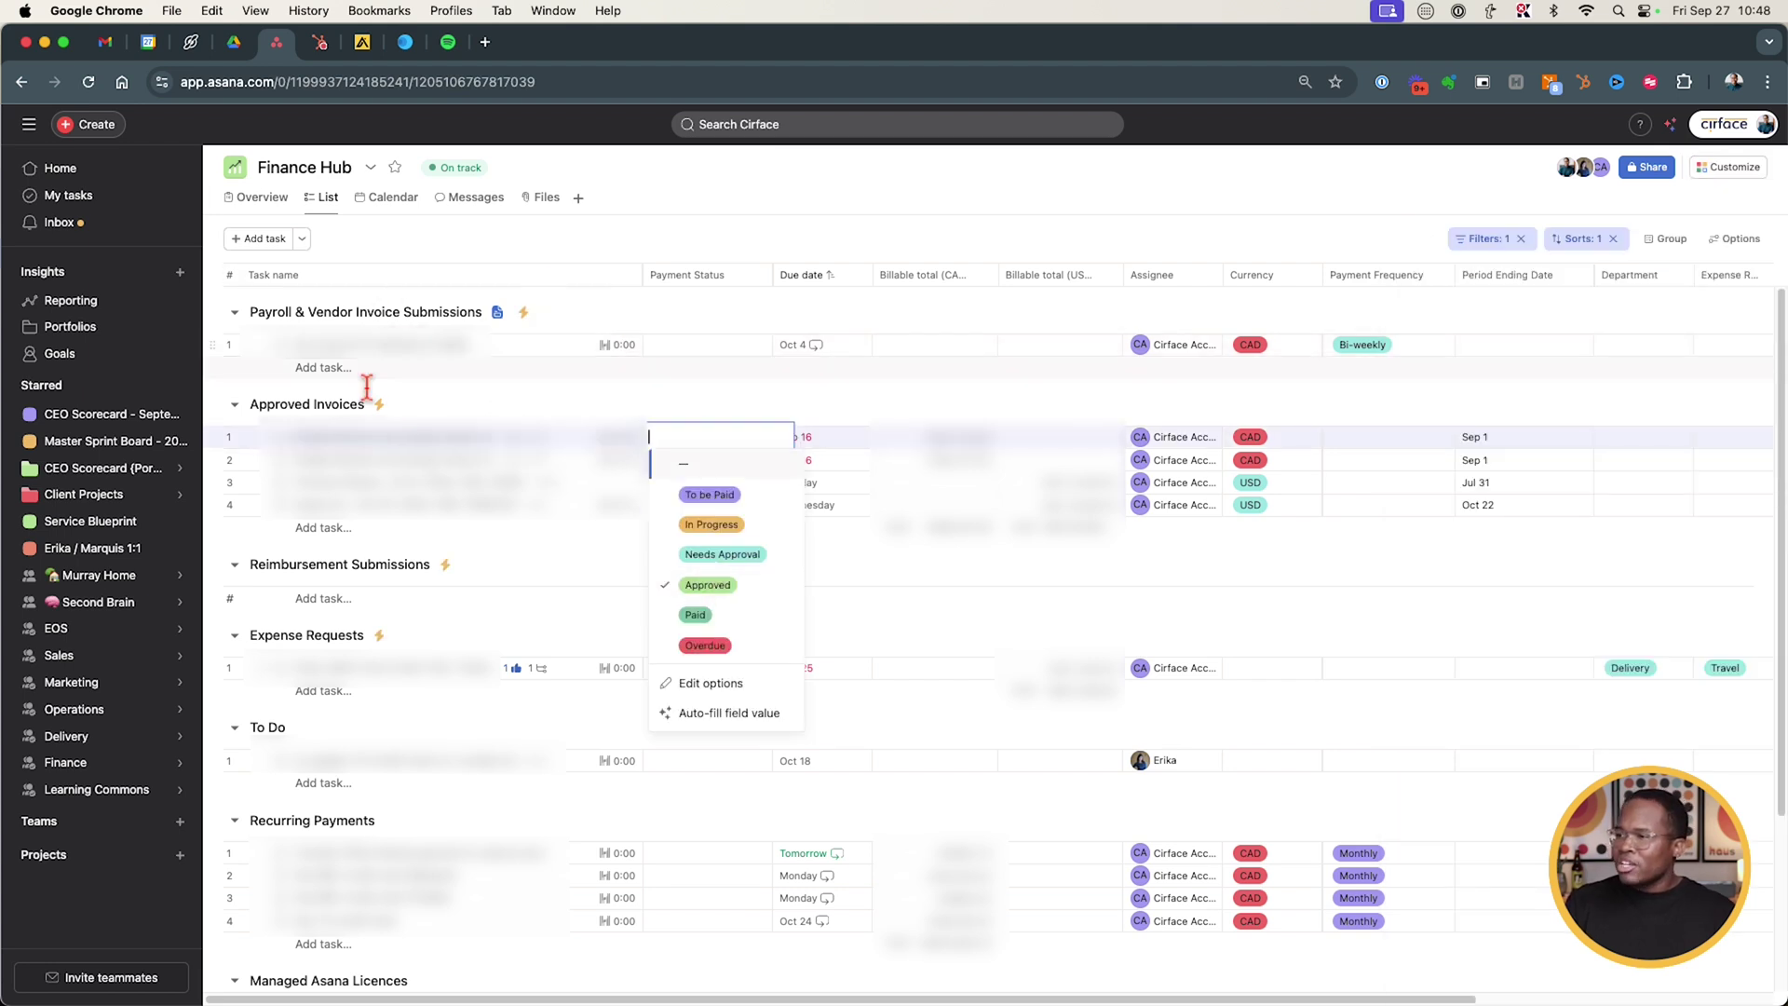
{"action": "left_click", "coordinate": [621, 244]}
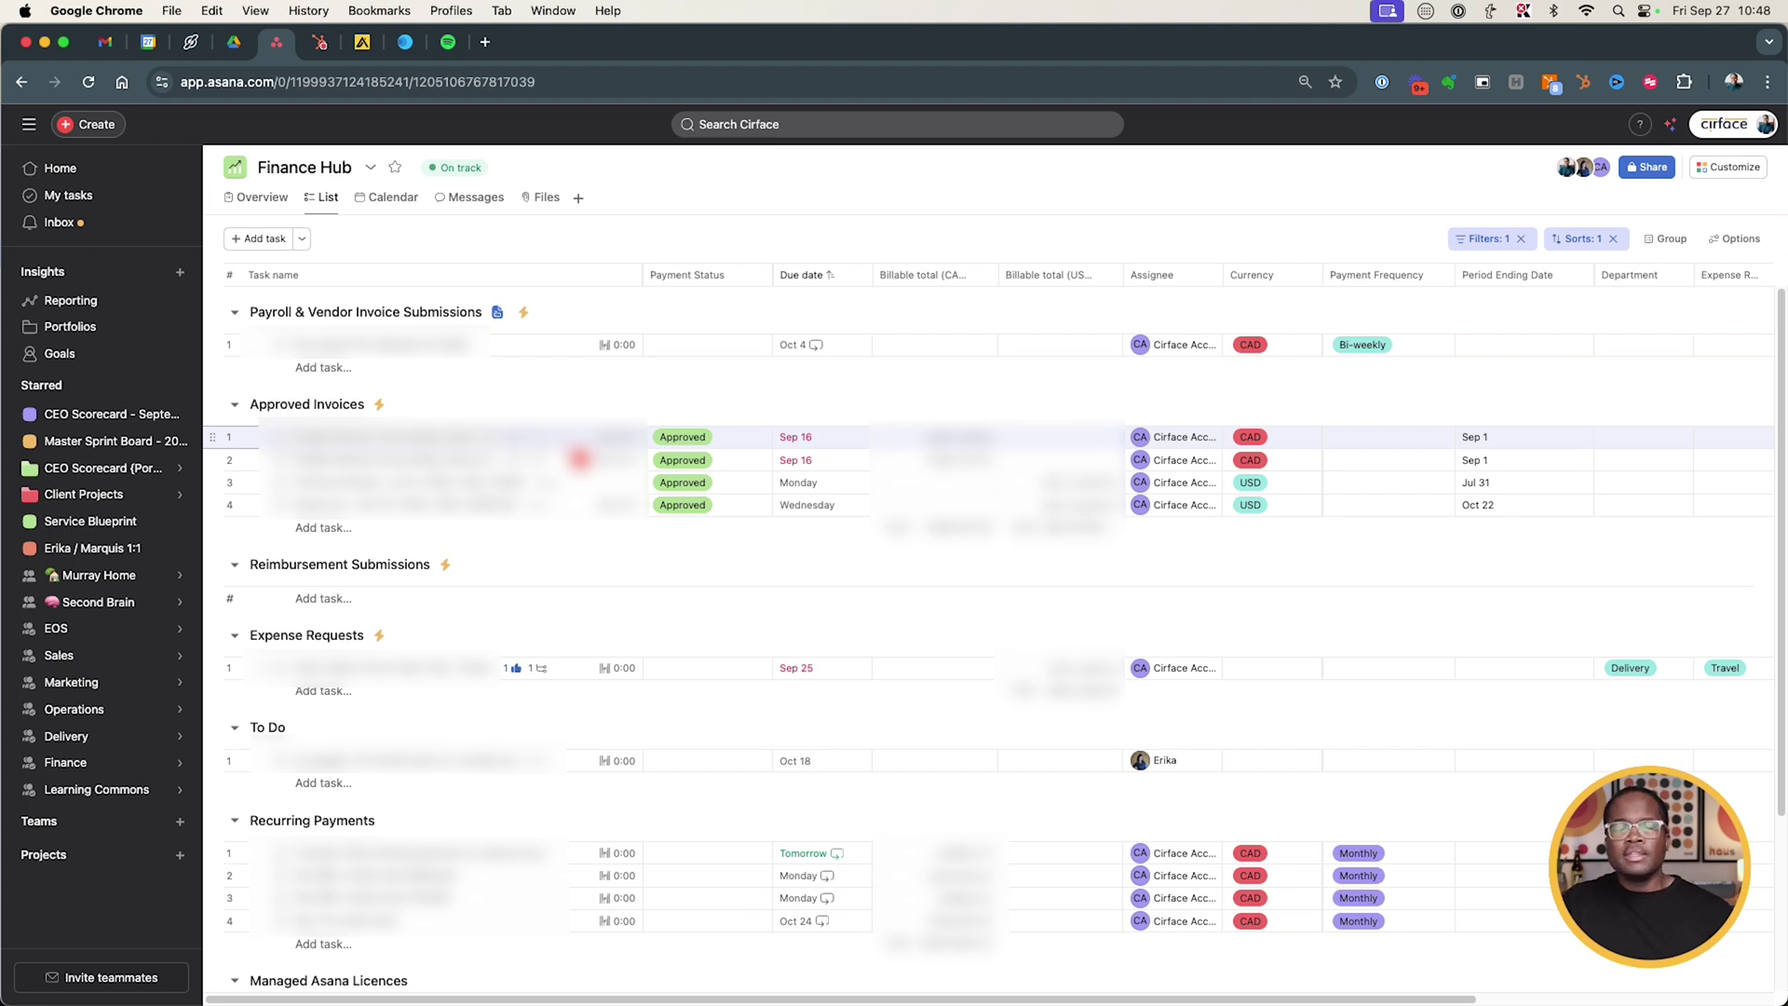
{"action": "right_click", "coordinate": [597, 493]}
Open the Payment Approved rule from the project's Rules list.
{"action": "left_click", "coordinate": [1721, 168]}
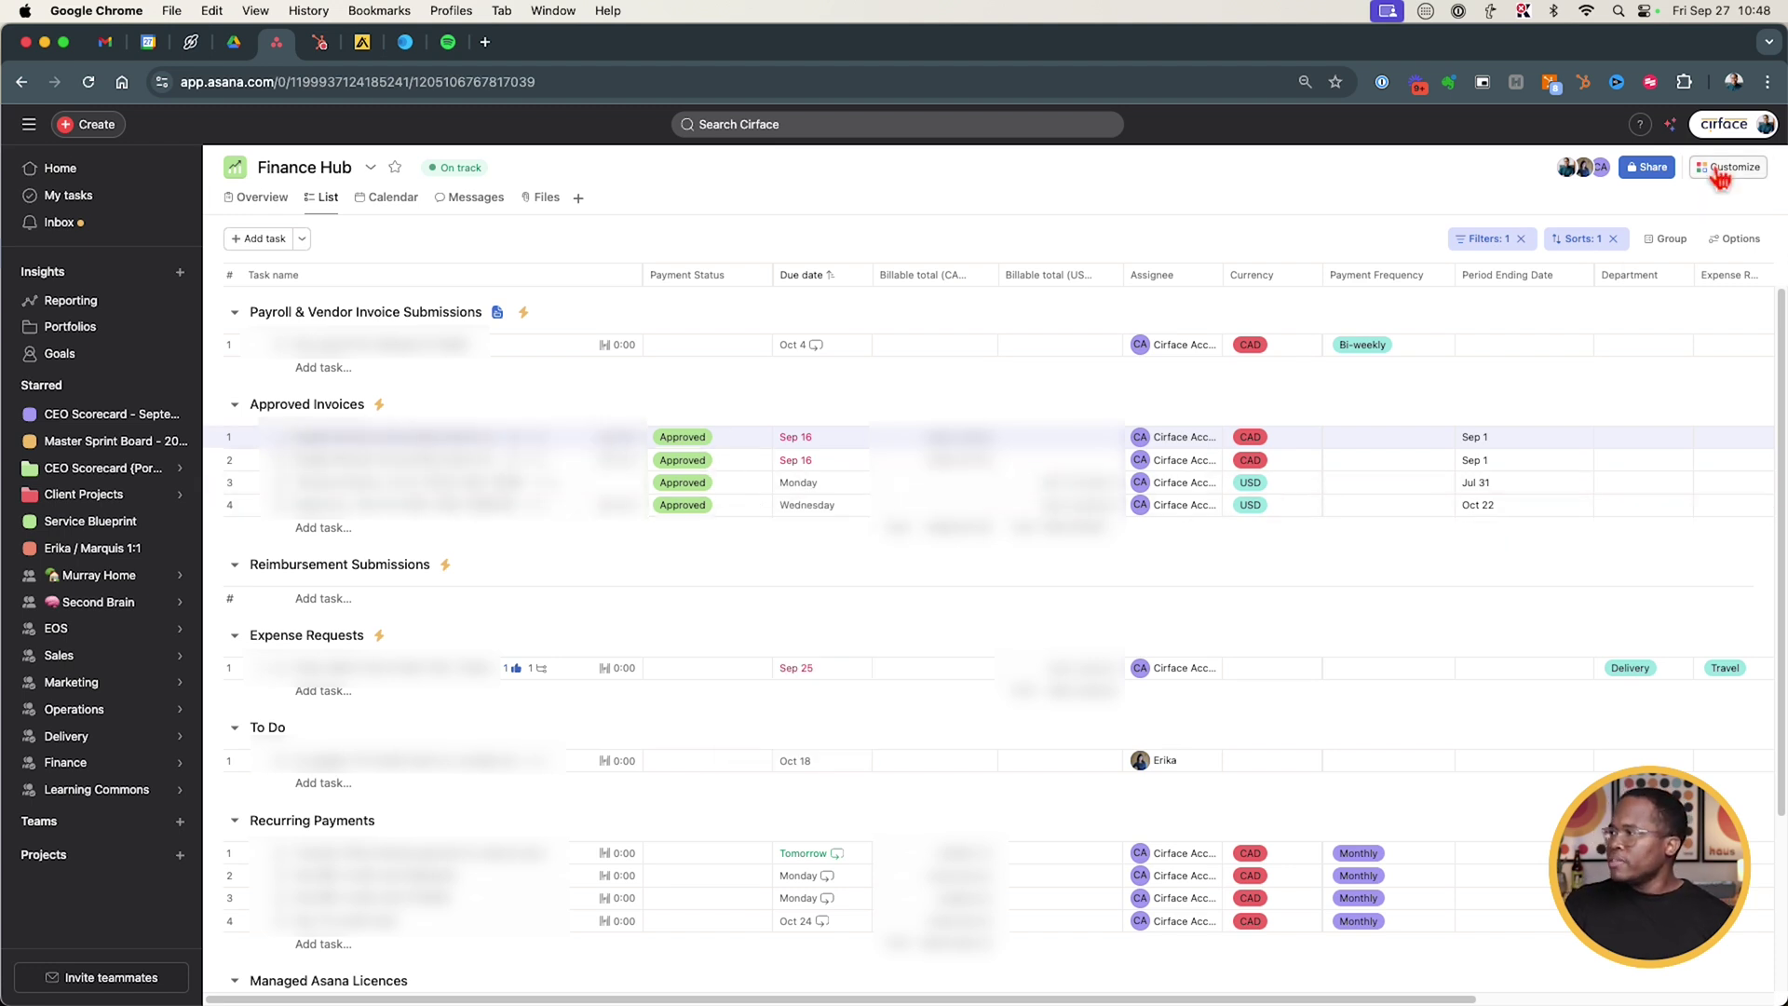
{"action": "left_click", "coordinate": [1485, 467]}
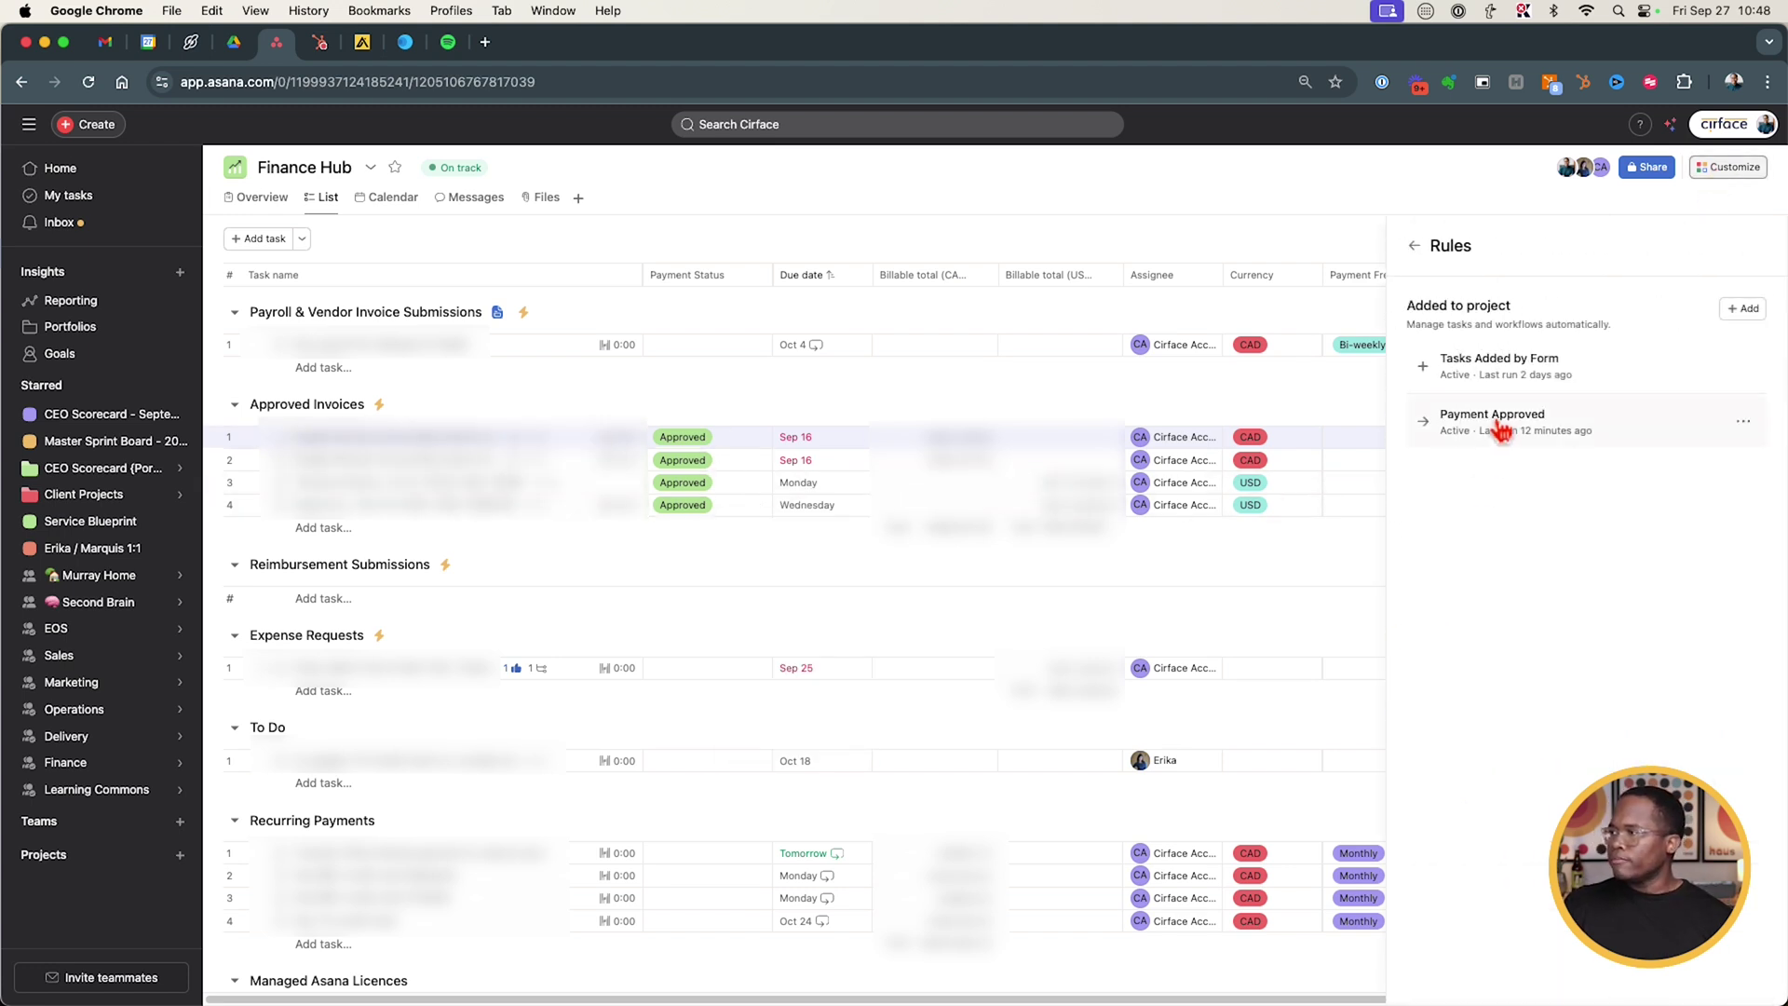
{"action": "left_click", "coordinate": [1501, 427]}
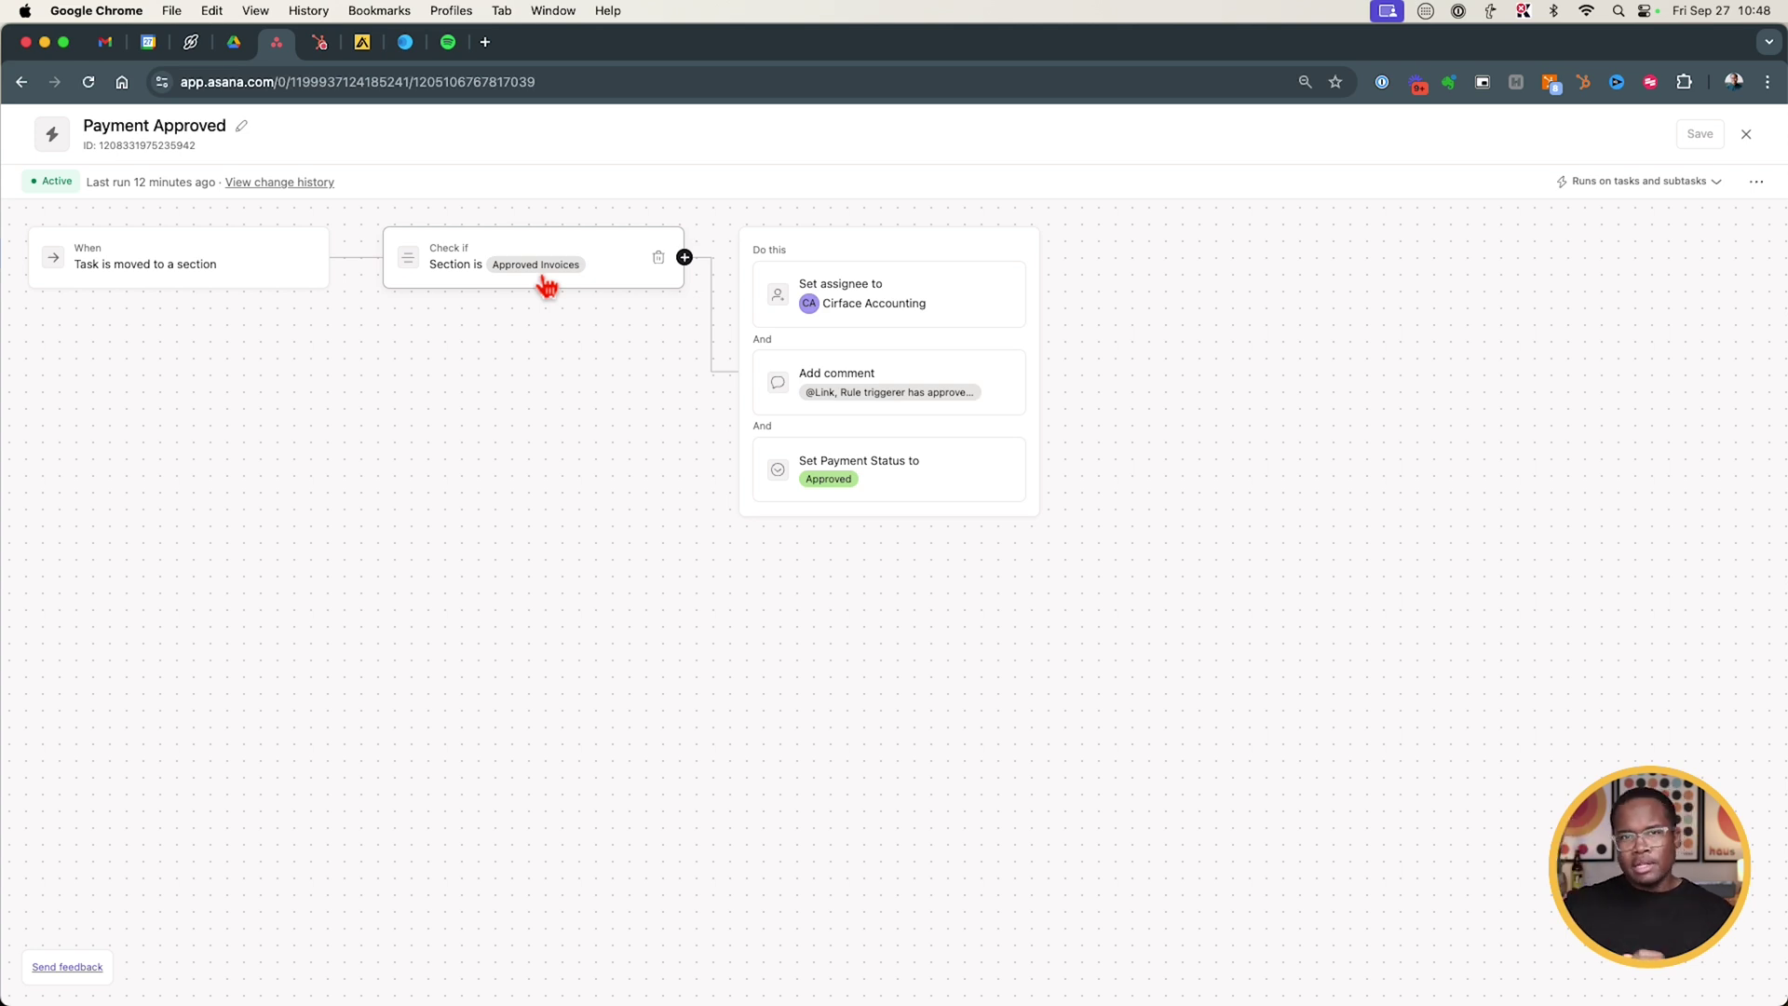
View the Payment Approved rule's Add comment action text about scheduling the payment.
{"action": "left_click", "coordinate": [912, 376]}
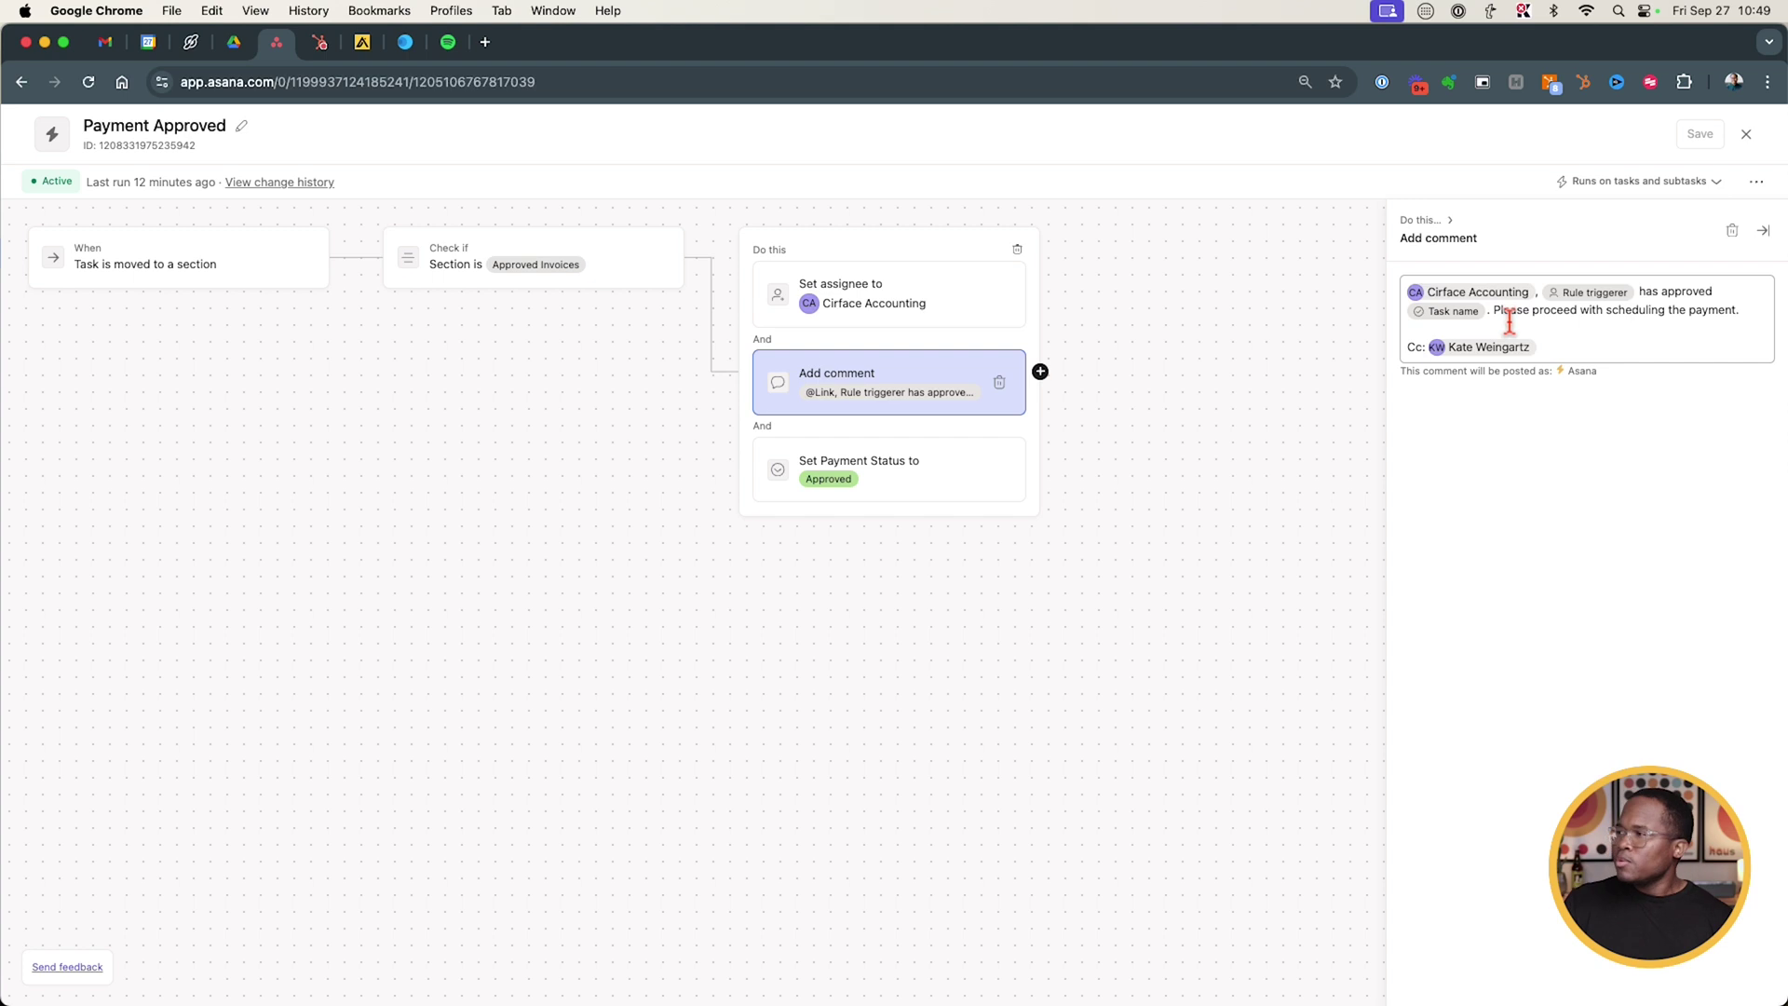
{"action": "mouse_move", "coordinate": [1466, 302]}
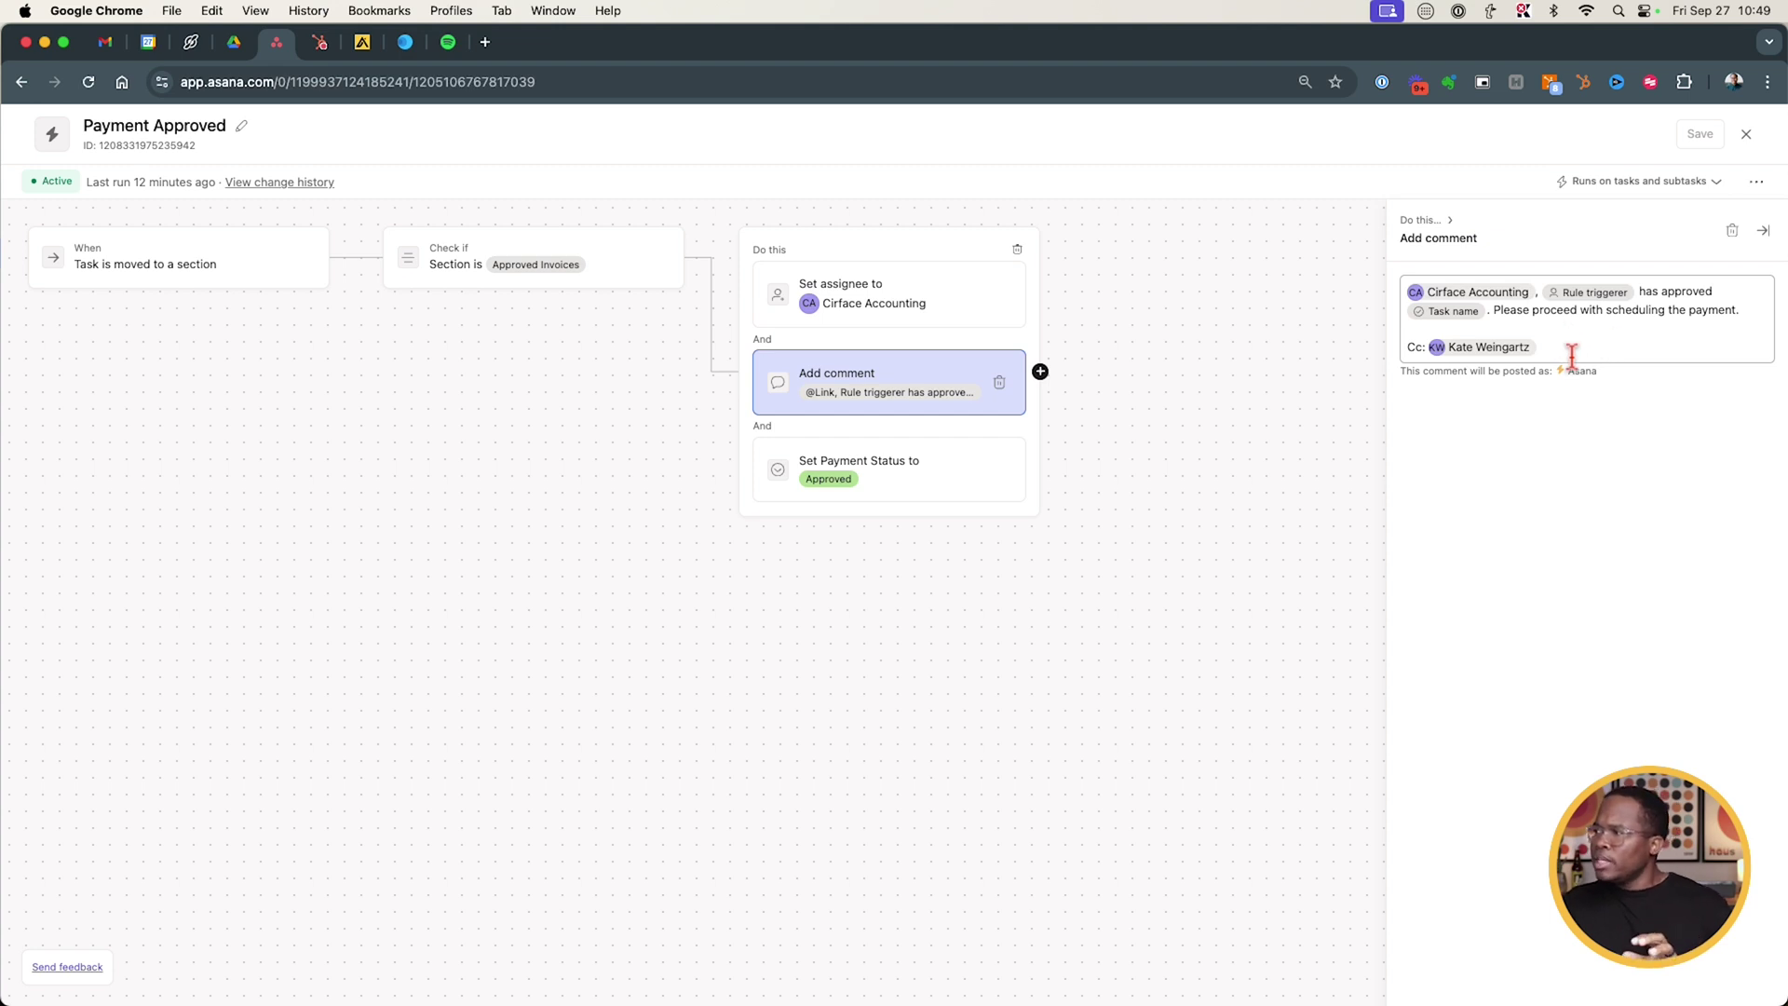
Append a Create subtasks action to the Payment Approved rule's actions.
{"action": "left_click", "coordinate": [1041, 371]}
{"action": "scroll", "coordinate": [1607, 721], "scroll_direction": "down", "scroll_amount": 3}
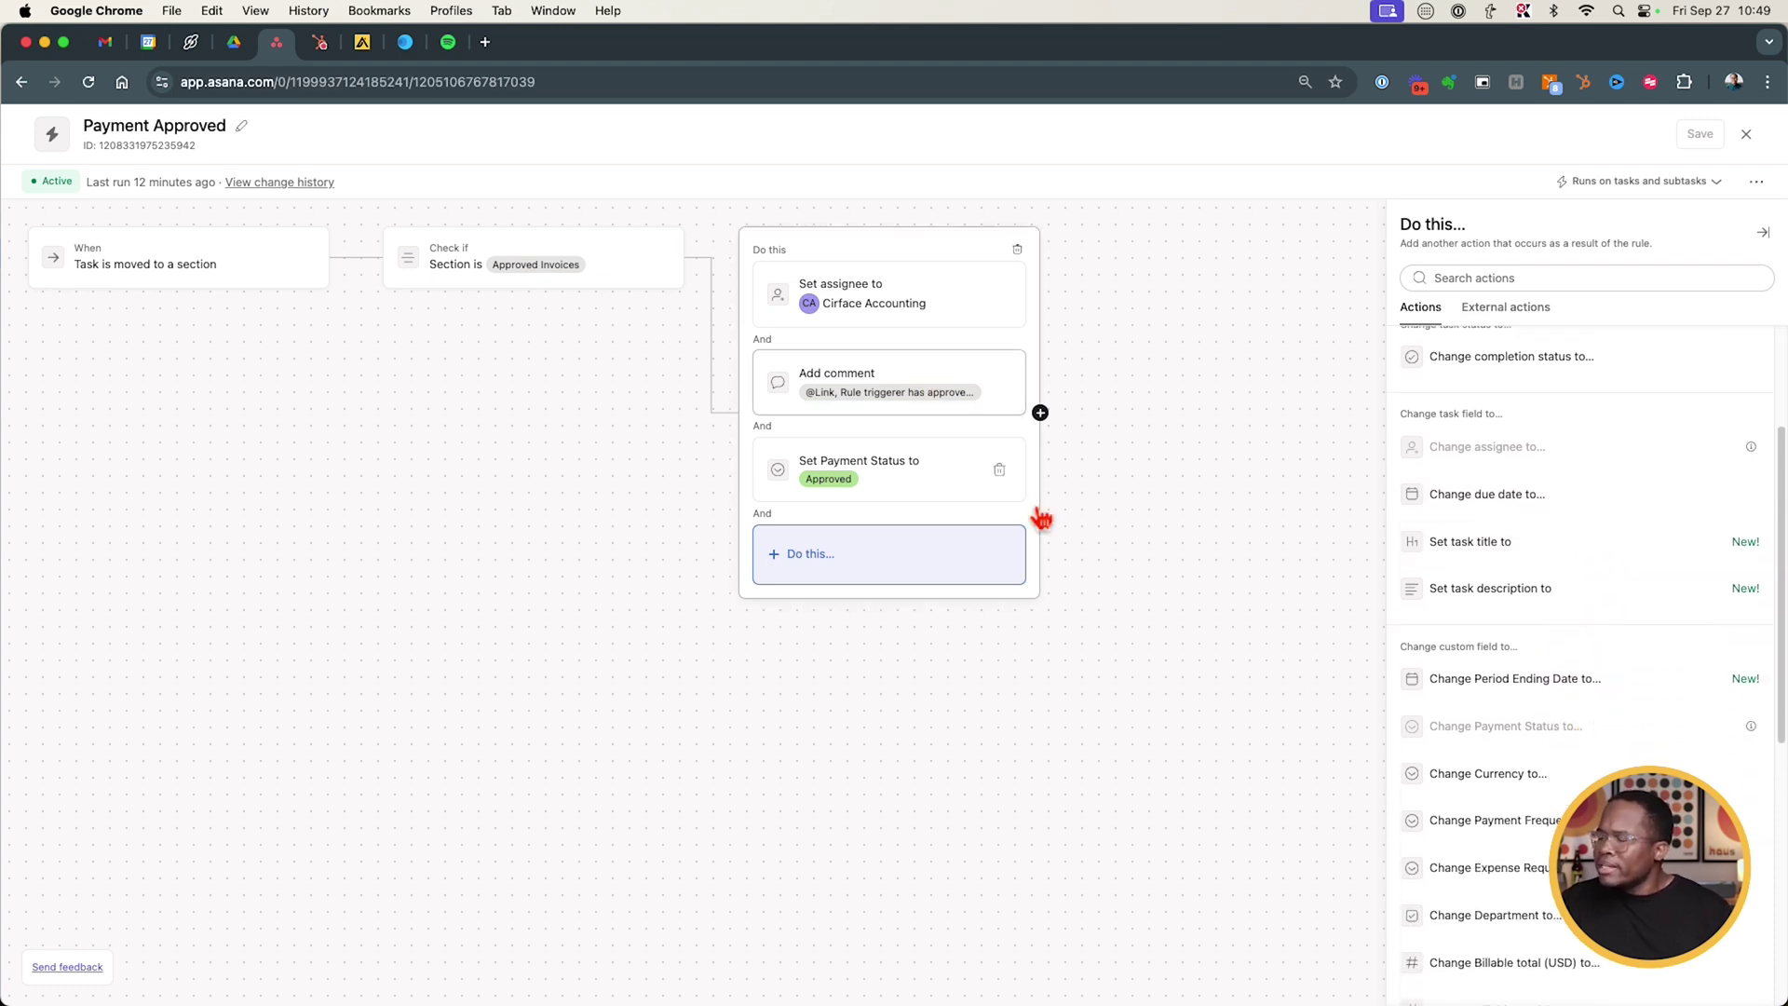
{"action": "scroll", "coordinate": [1456, 809], "scroll_direction": "down", "scroll_amount": 1}
{"action": "scroll", "coordinate": [1456, 806], "scroll_direction": "down", "scroll_amount": 4}
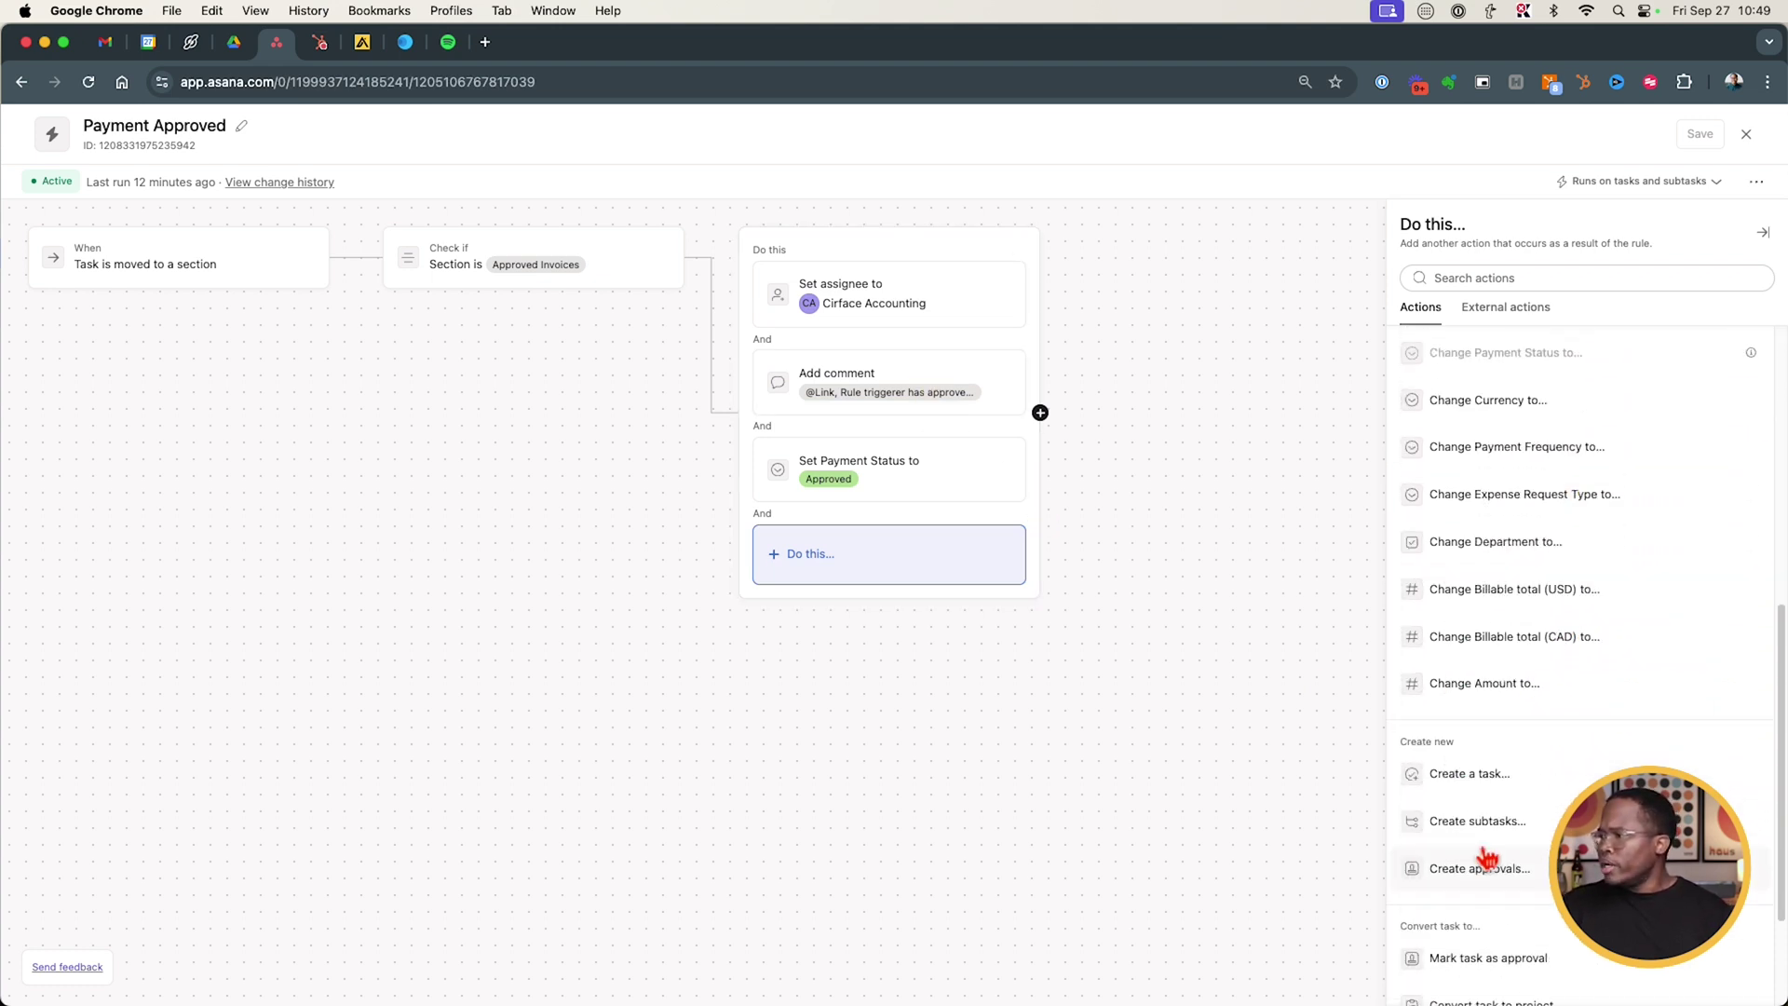
{"action": "left_click", "coordinate": [1484, 829]}
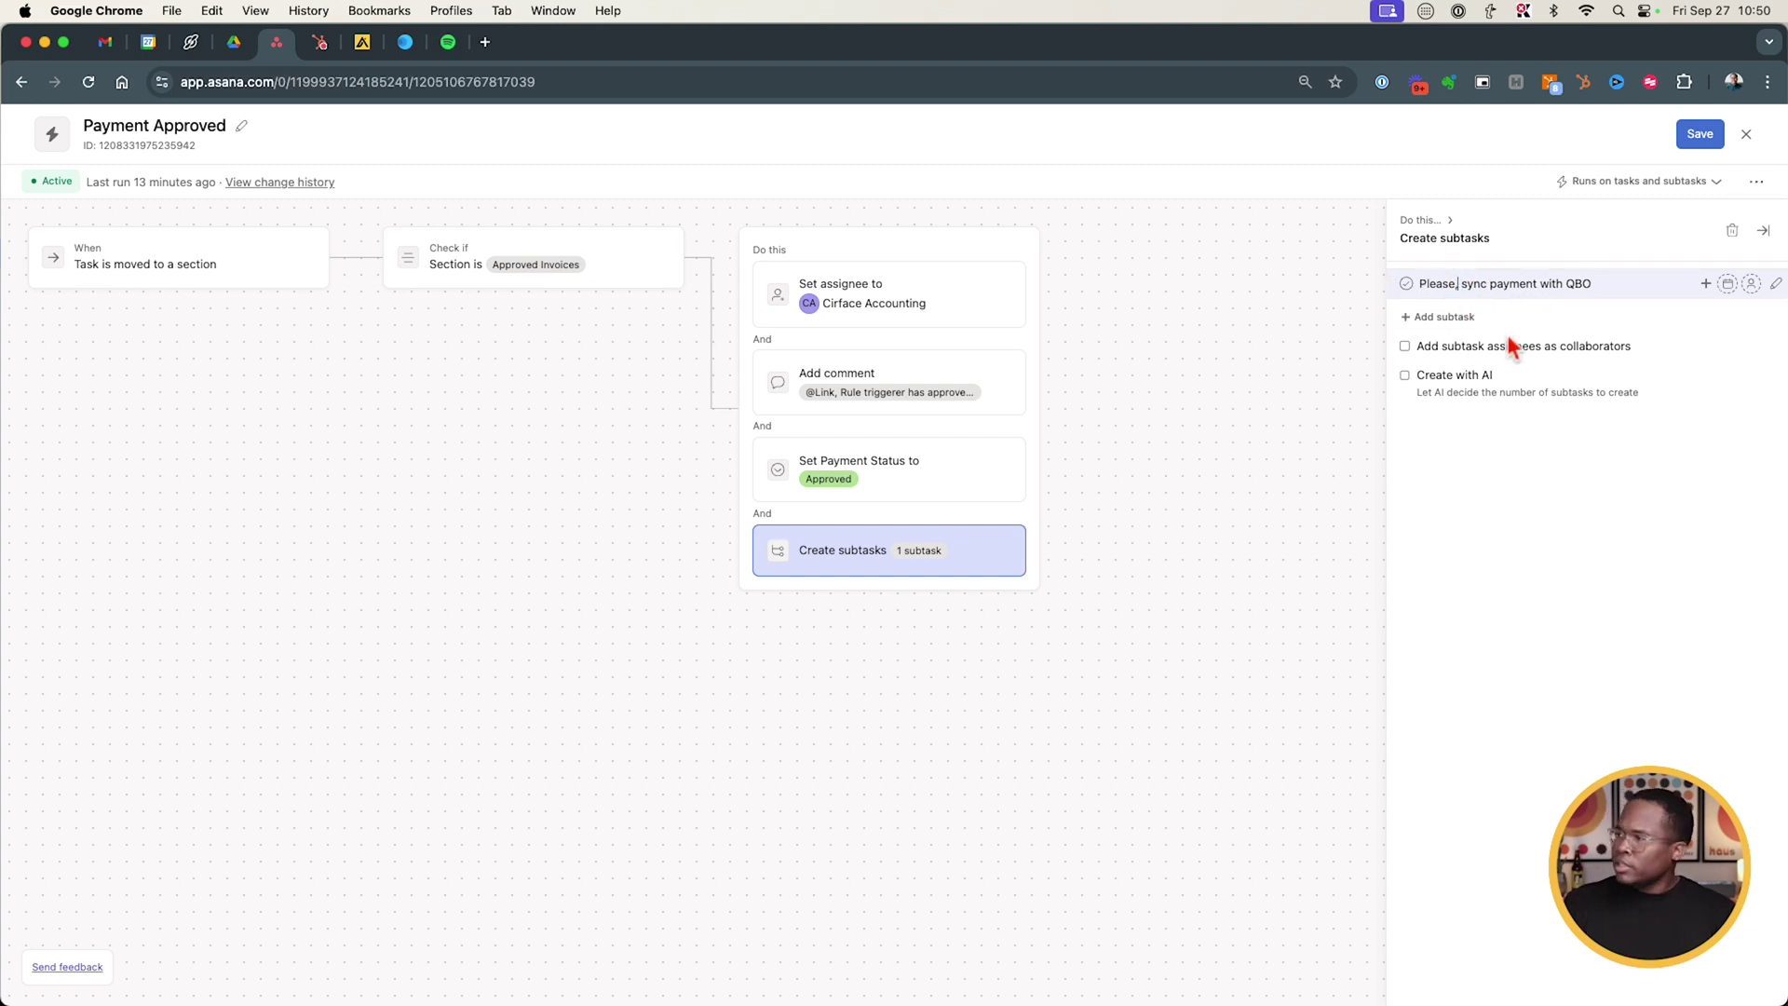
Clear the title after 'Please,', insert the Task creator name variable, and type the sync-payment wording.
{"action": "key", "text": "super+shift+Right"}
{"action": "key", "text": "BackSpace"}
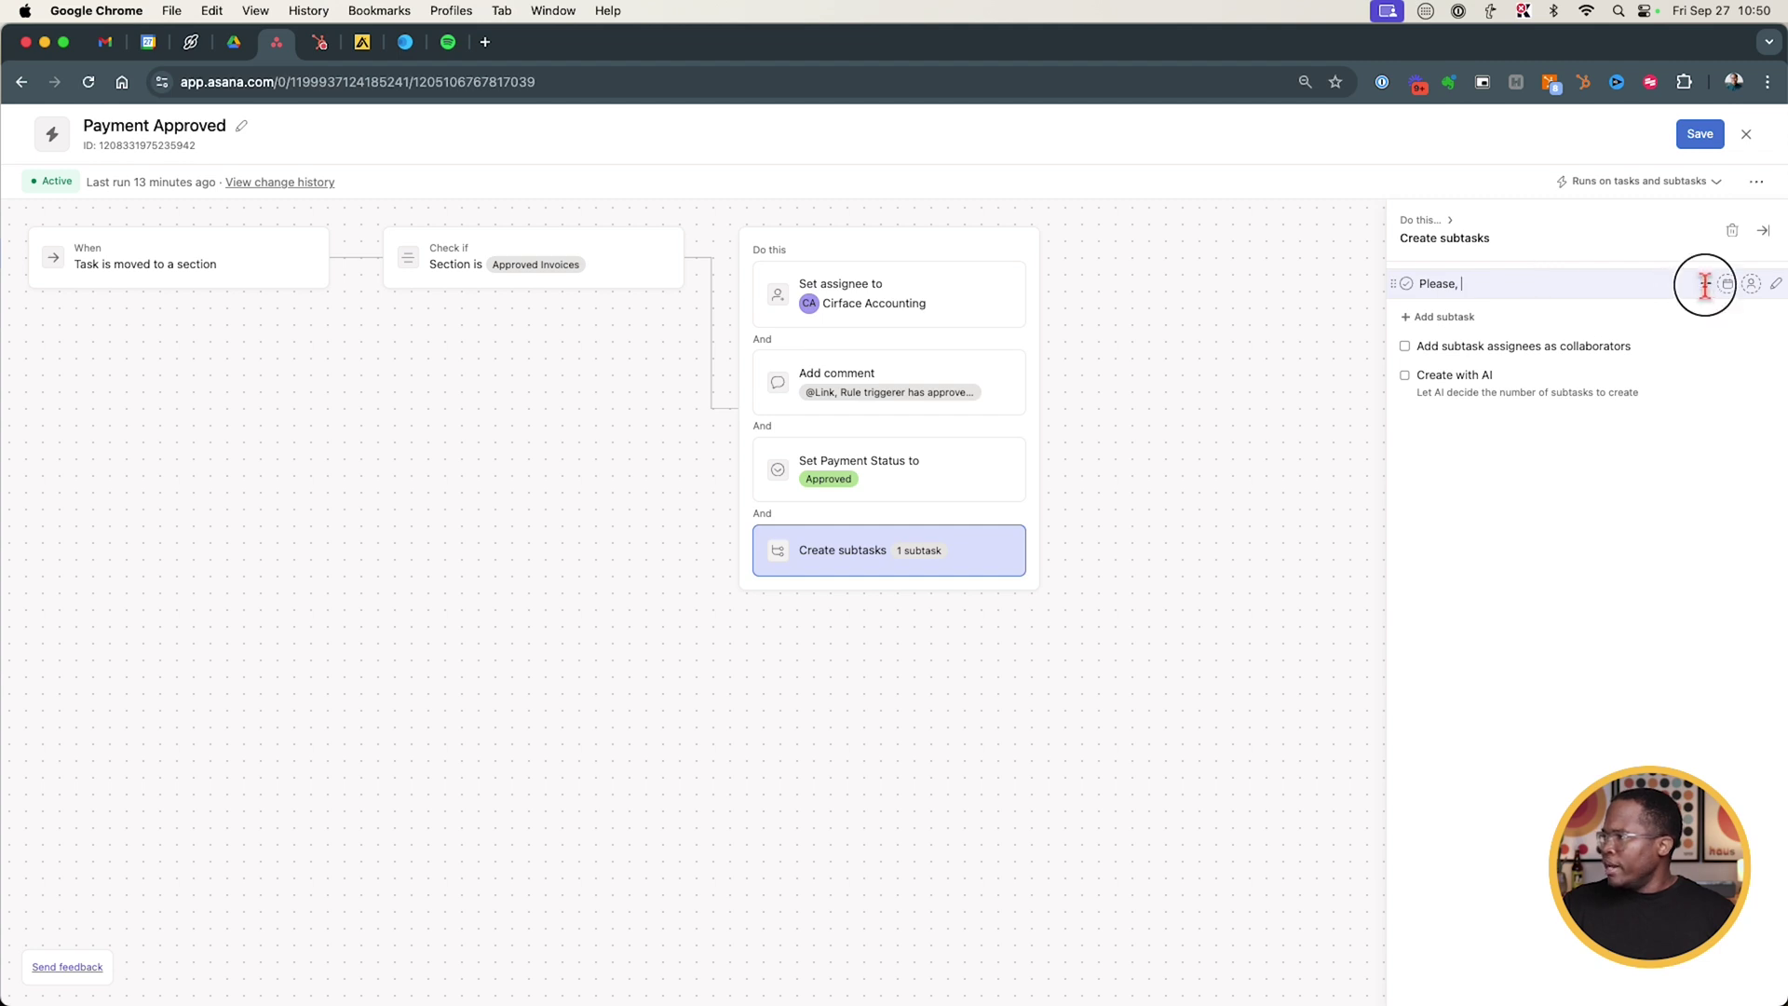
{"action": "left_click", "coordinate": [1706, 284]}
{"action": "left_click", "coordinate": [1651, 408]}
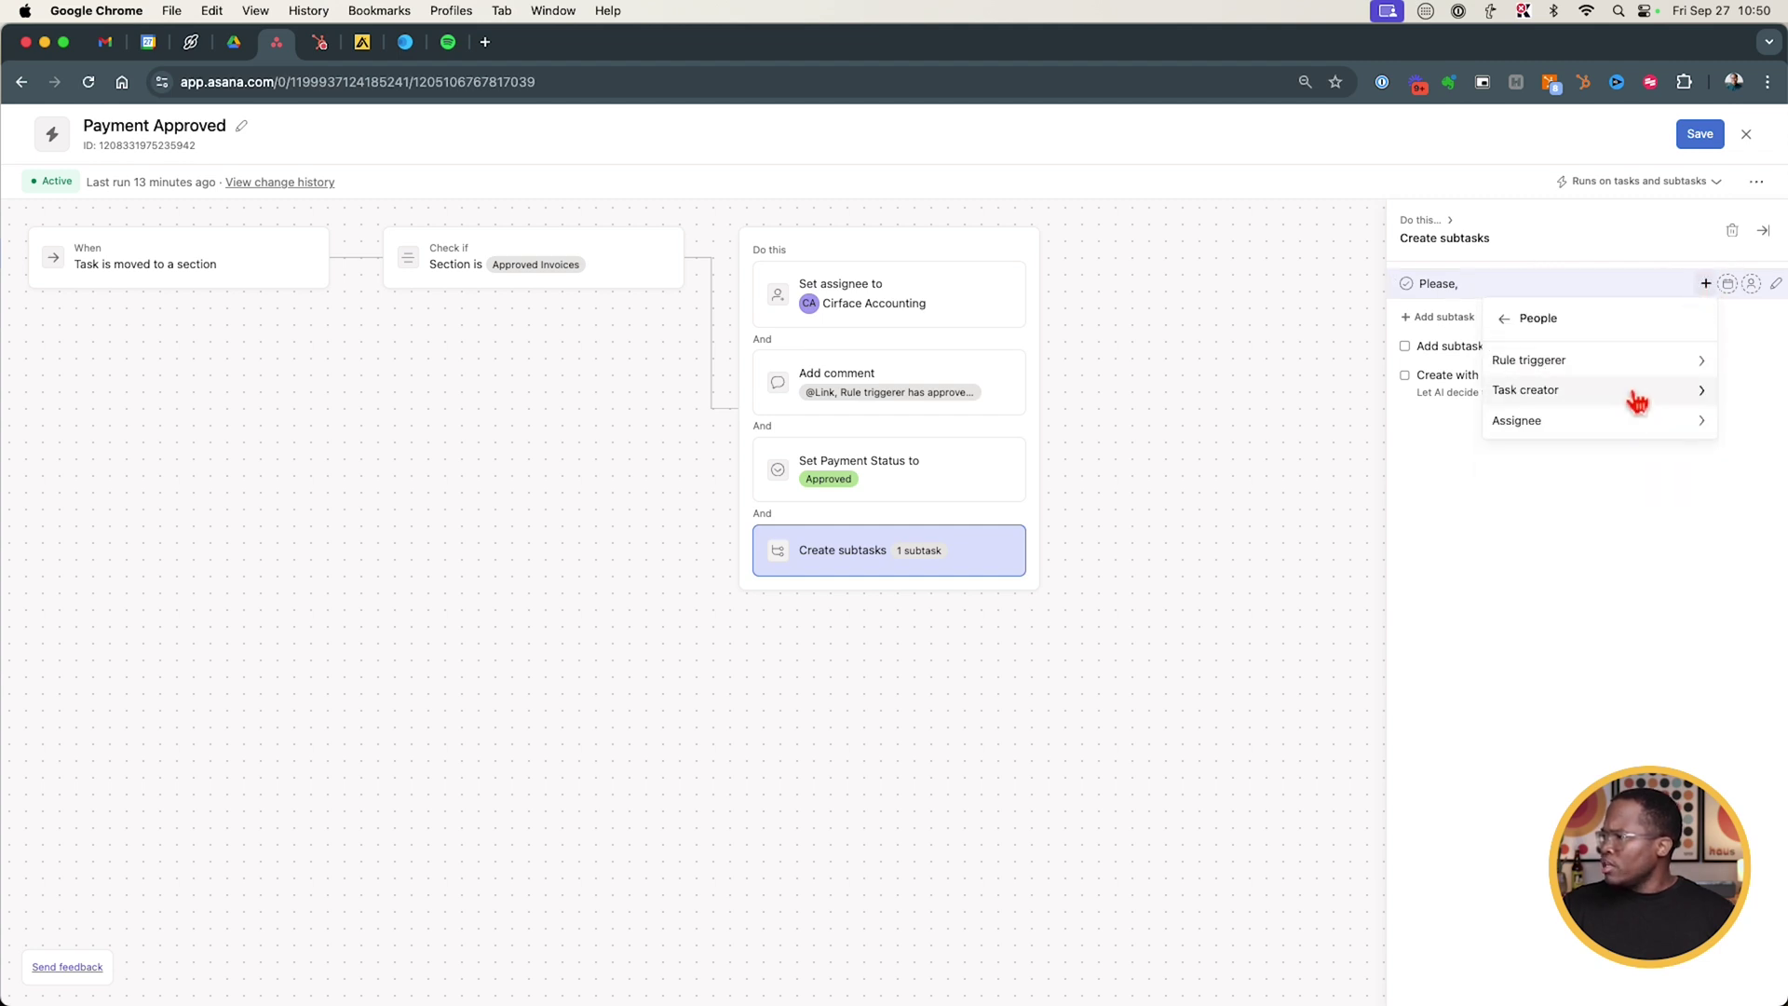
{"action": "left_click", "coordinate": [1636, 391]}
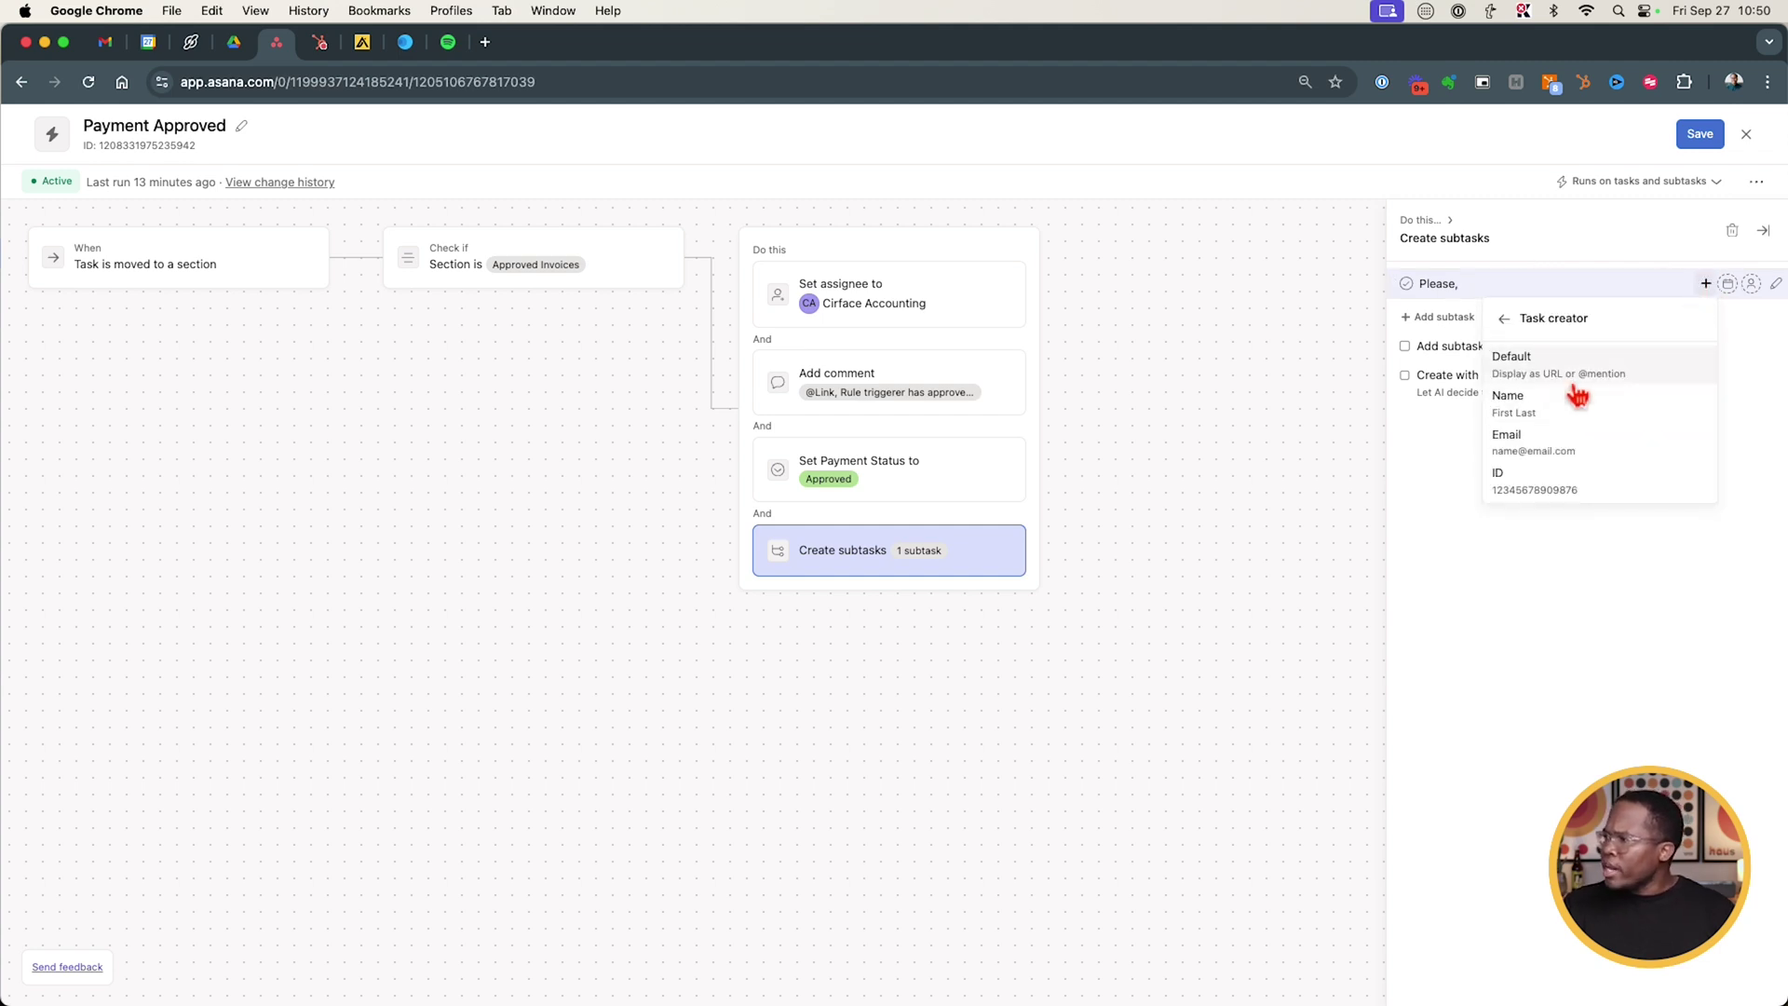
{"action": "left_click", "coordinate": [1632, 406]}
{"action": "type", "text": "sync payment with QBO"}
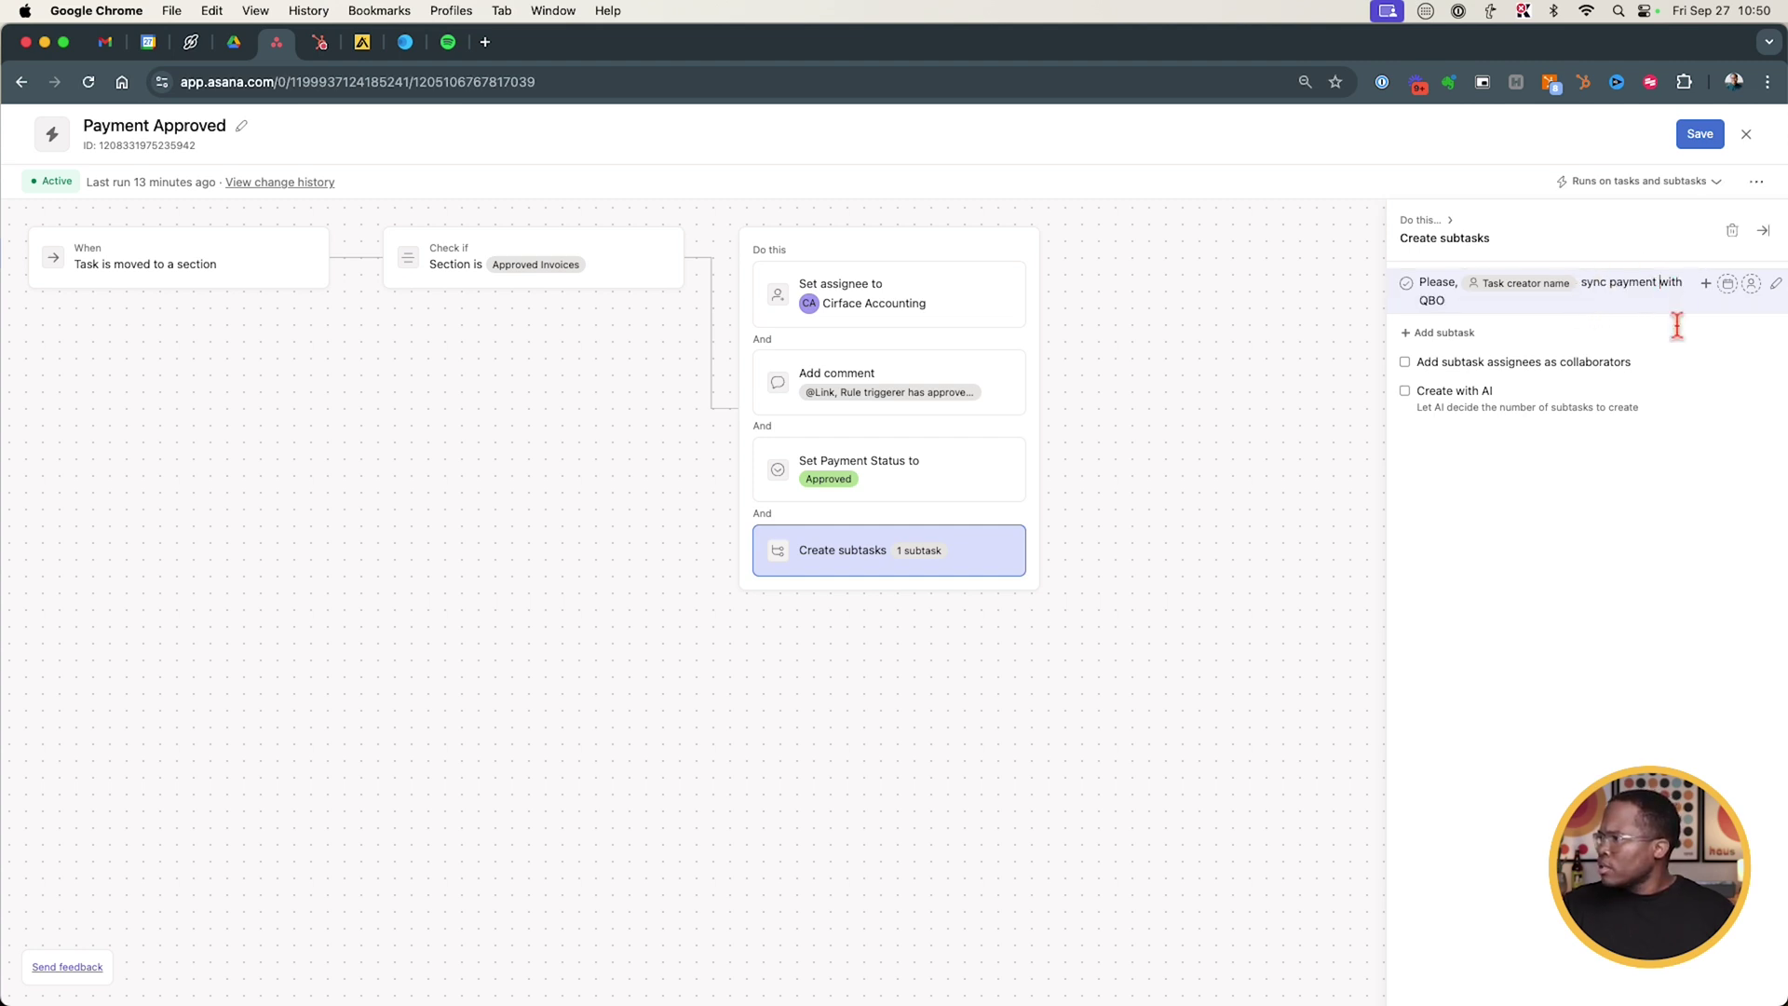
{"action": "type", "text": "for"}
Insert the Task name variable into the subtask title and open the subtask's details.
{"action": "left_click", "coordinate": [1706, 284]}
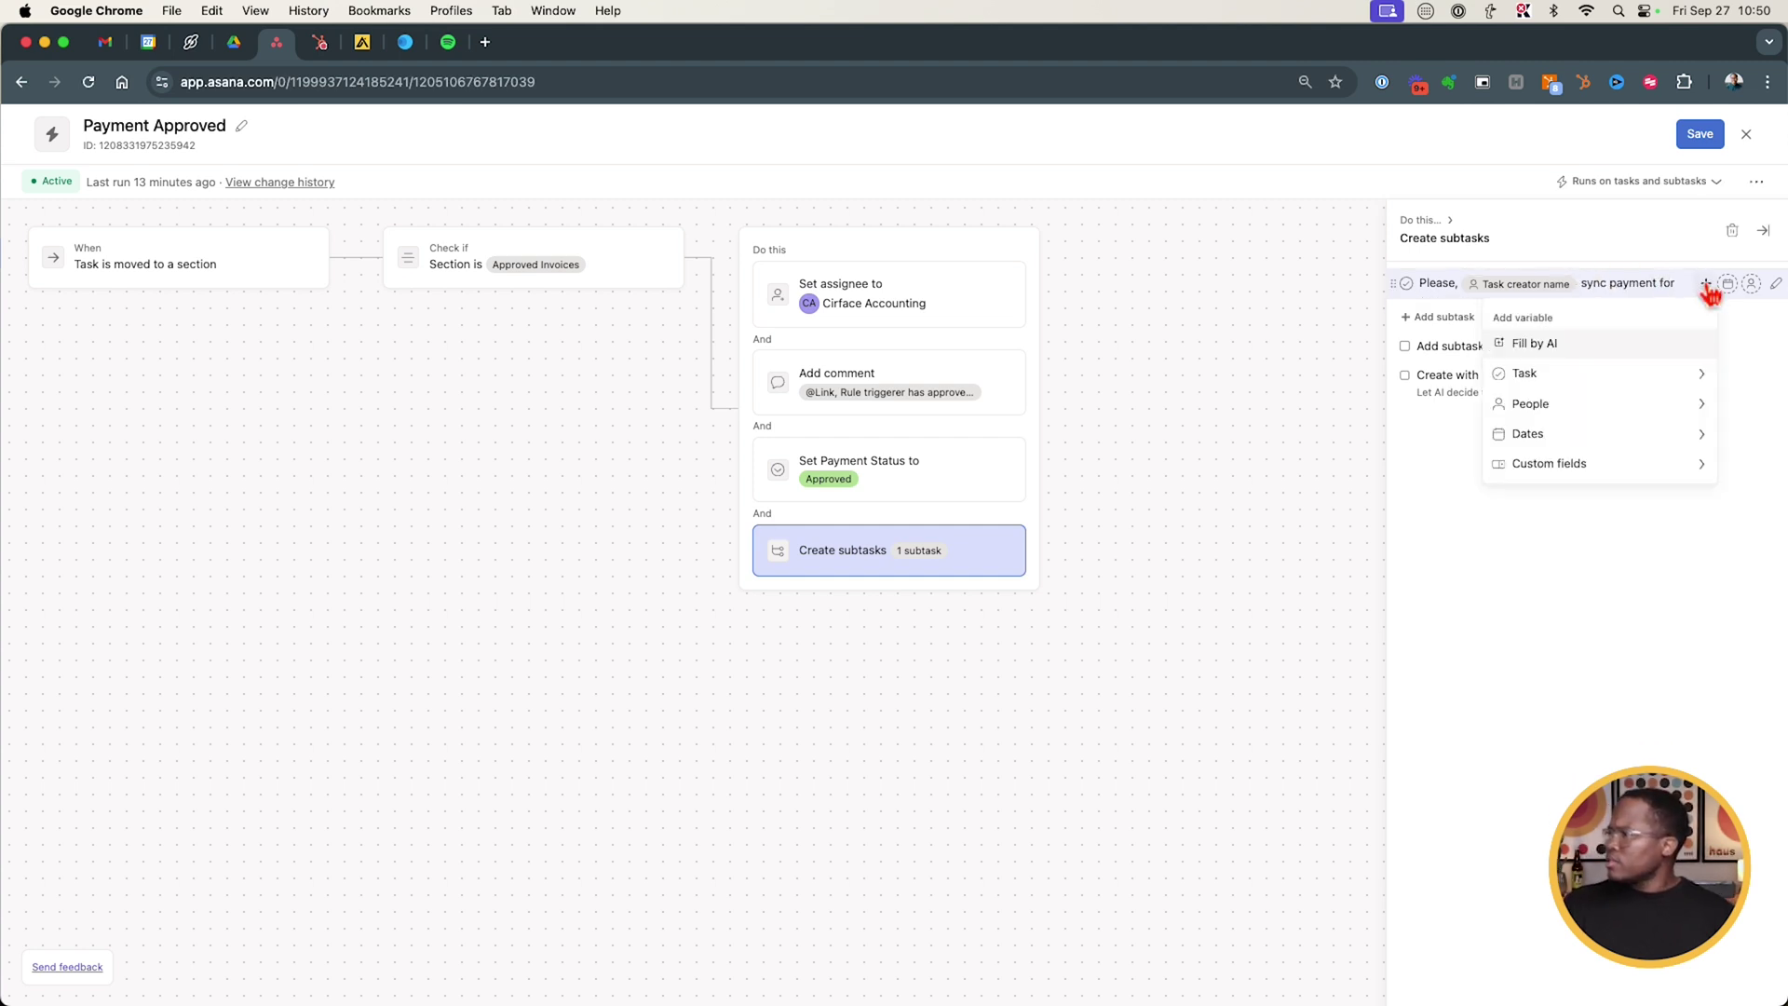
{"action": "left_click", "coordinate": [1602, 373]}
{"action": "left_click", "coordinate": [1595, 395]}
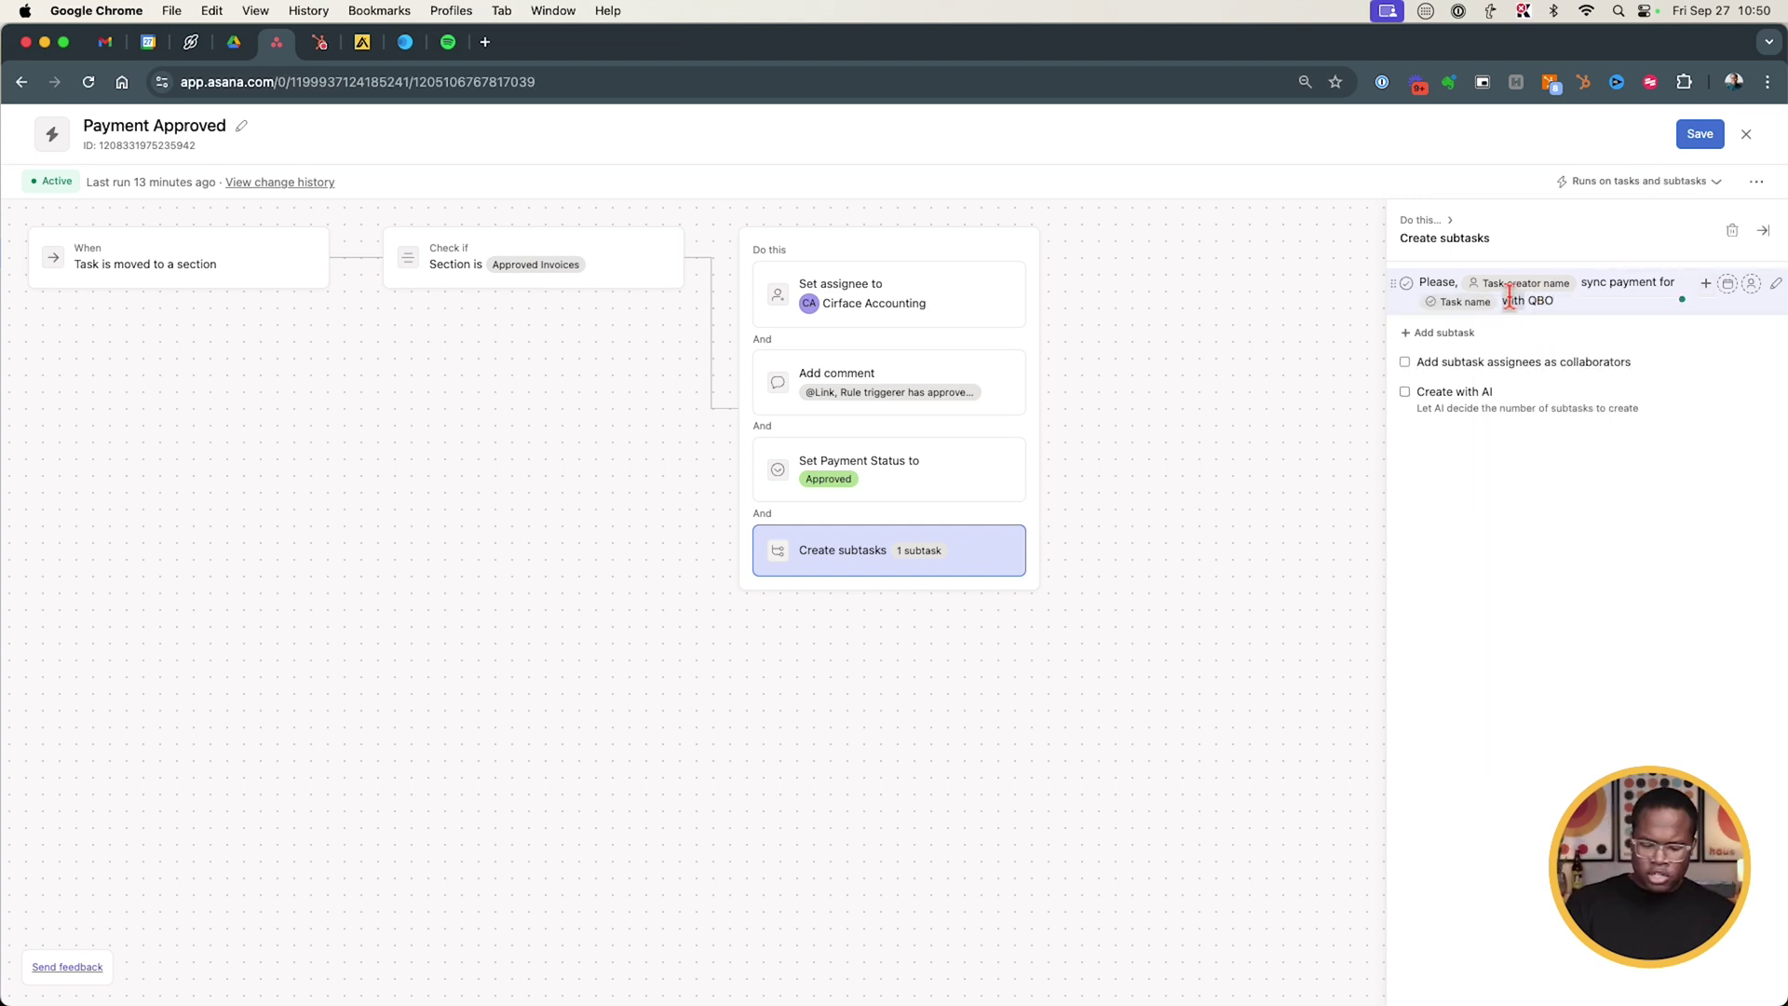
{"action": "left_click", "coordinate": [1774, 285]}
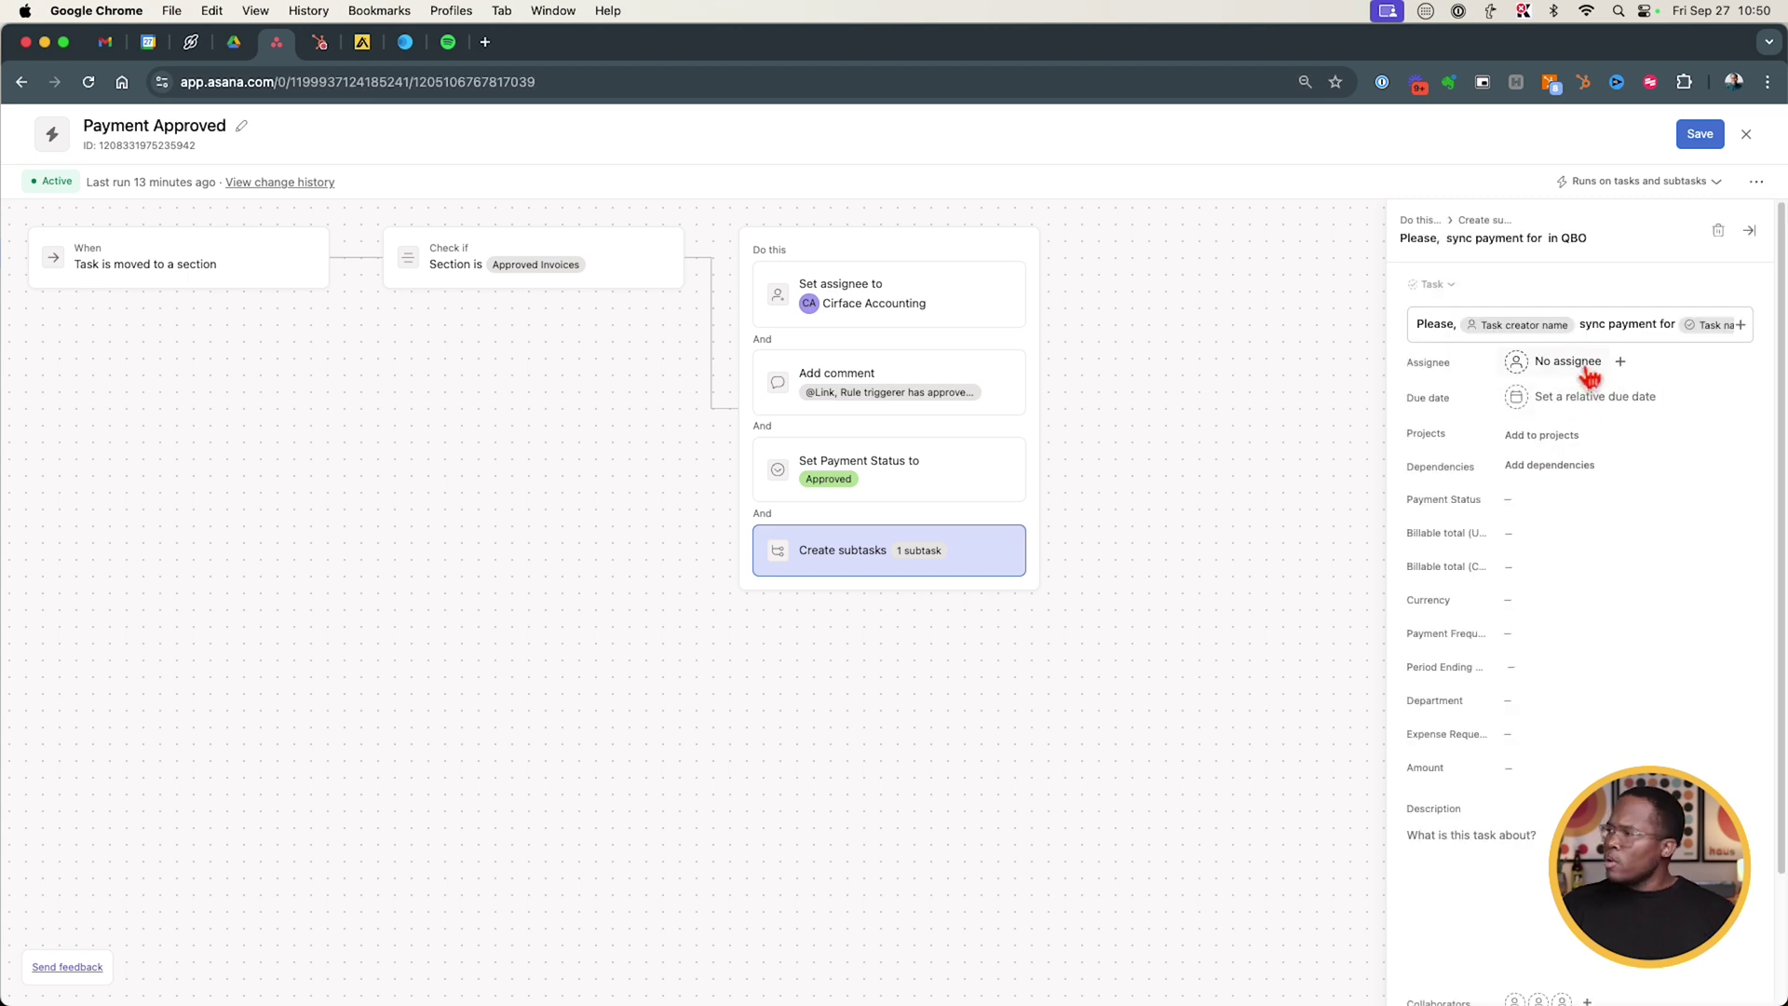
Assign the subtask to a teammate and set its due date to 3 days after trigger time.
{"action": "left_click", "coordinate": [1579, 363]}
{"action": "left_click", "coordinate": [1509, 459]}
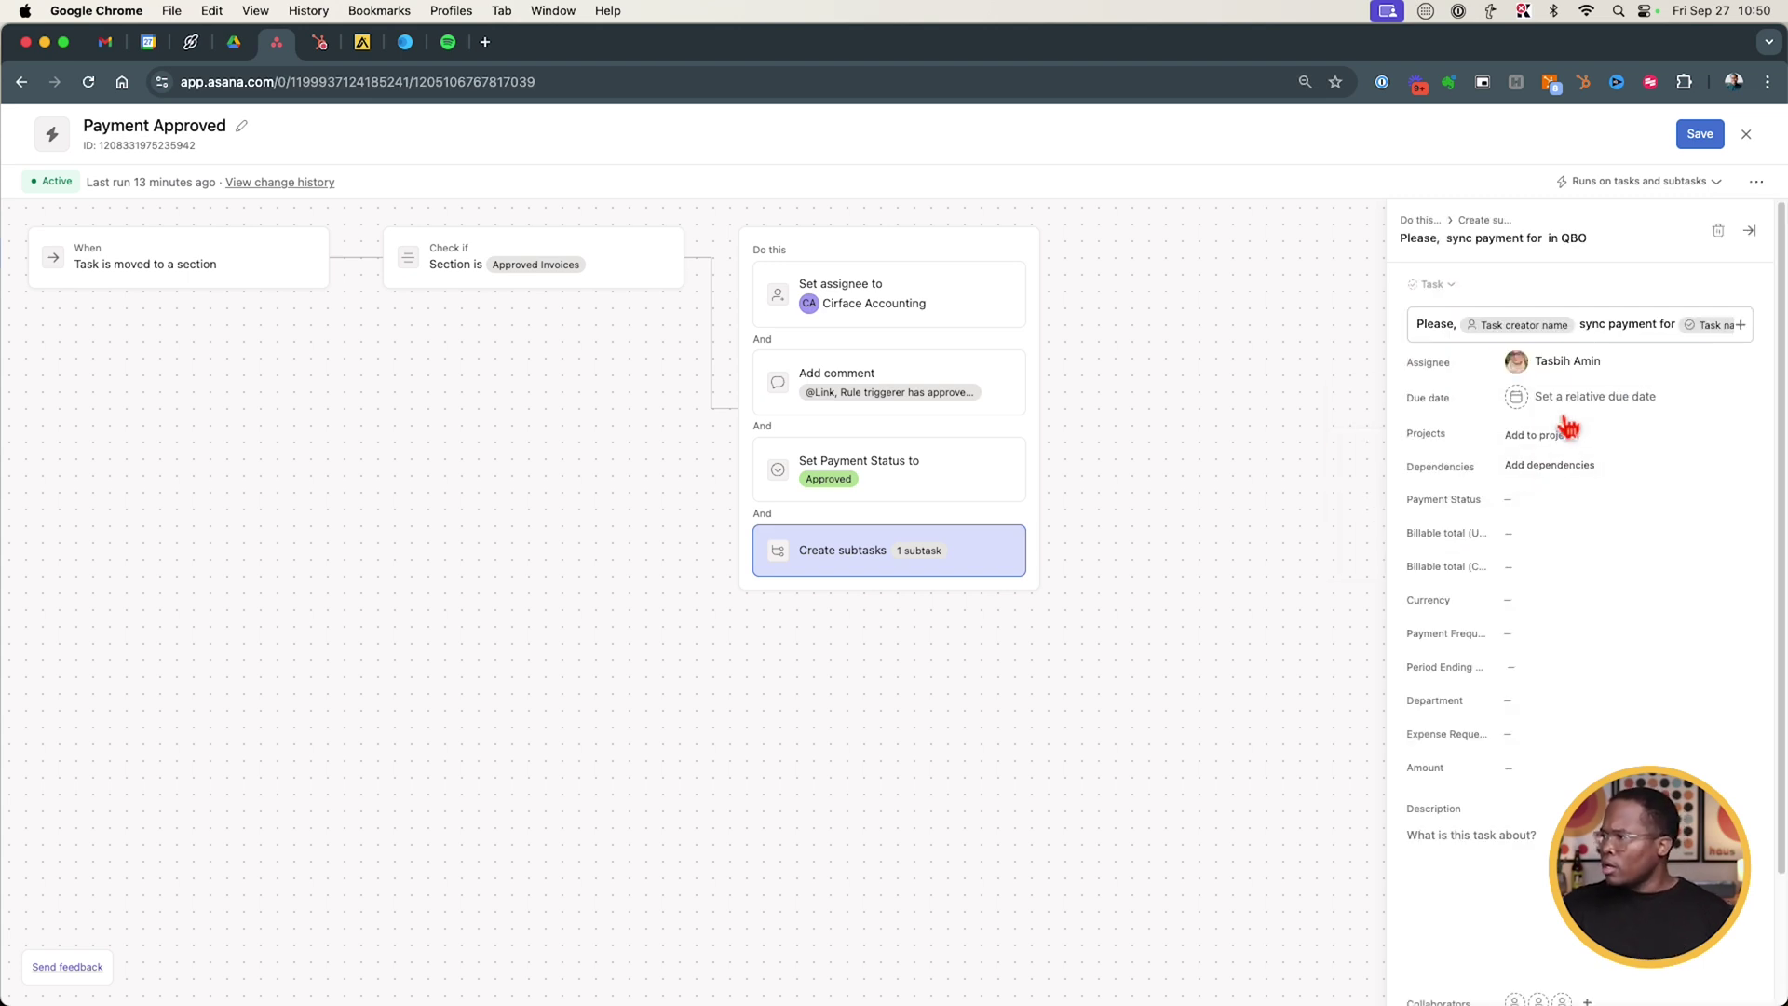
{"action": "left_click", "coordinate": [1570, 400]}
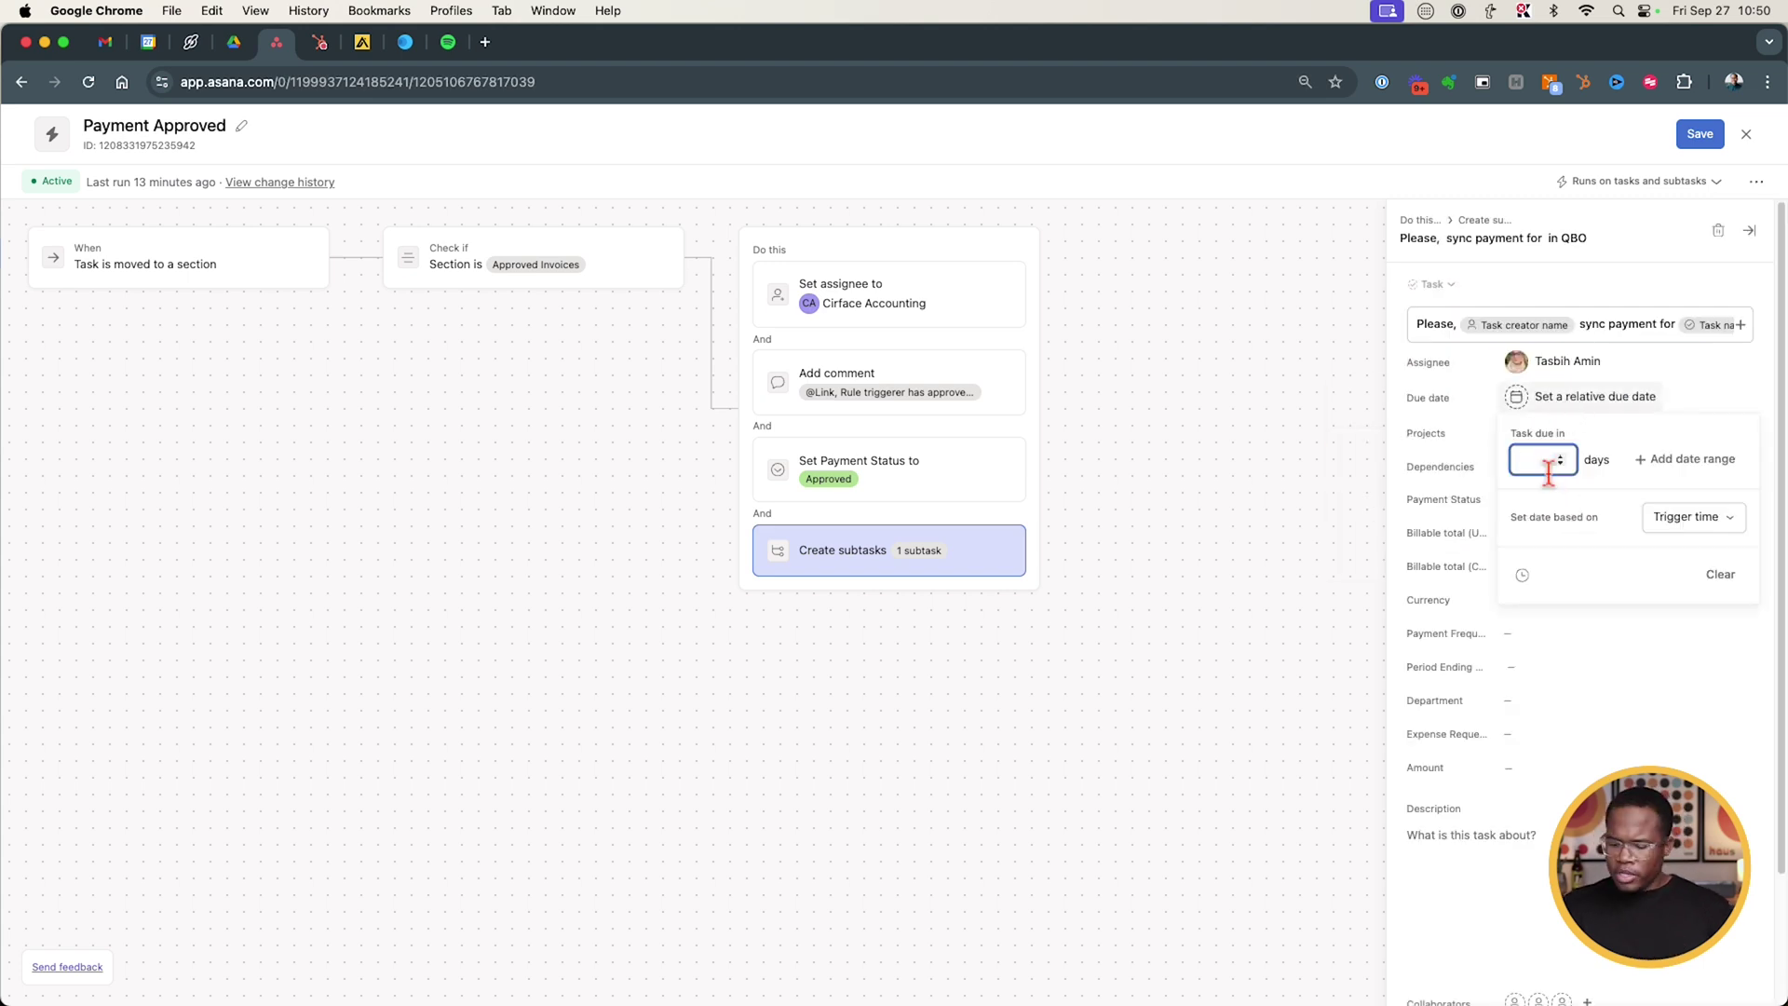
{"action": "type", "text": "3"}
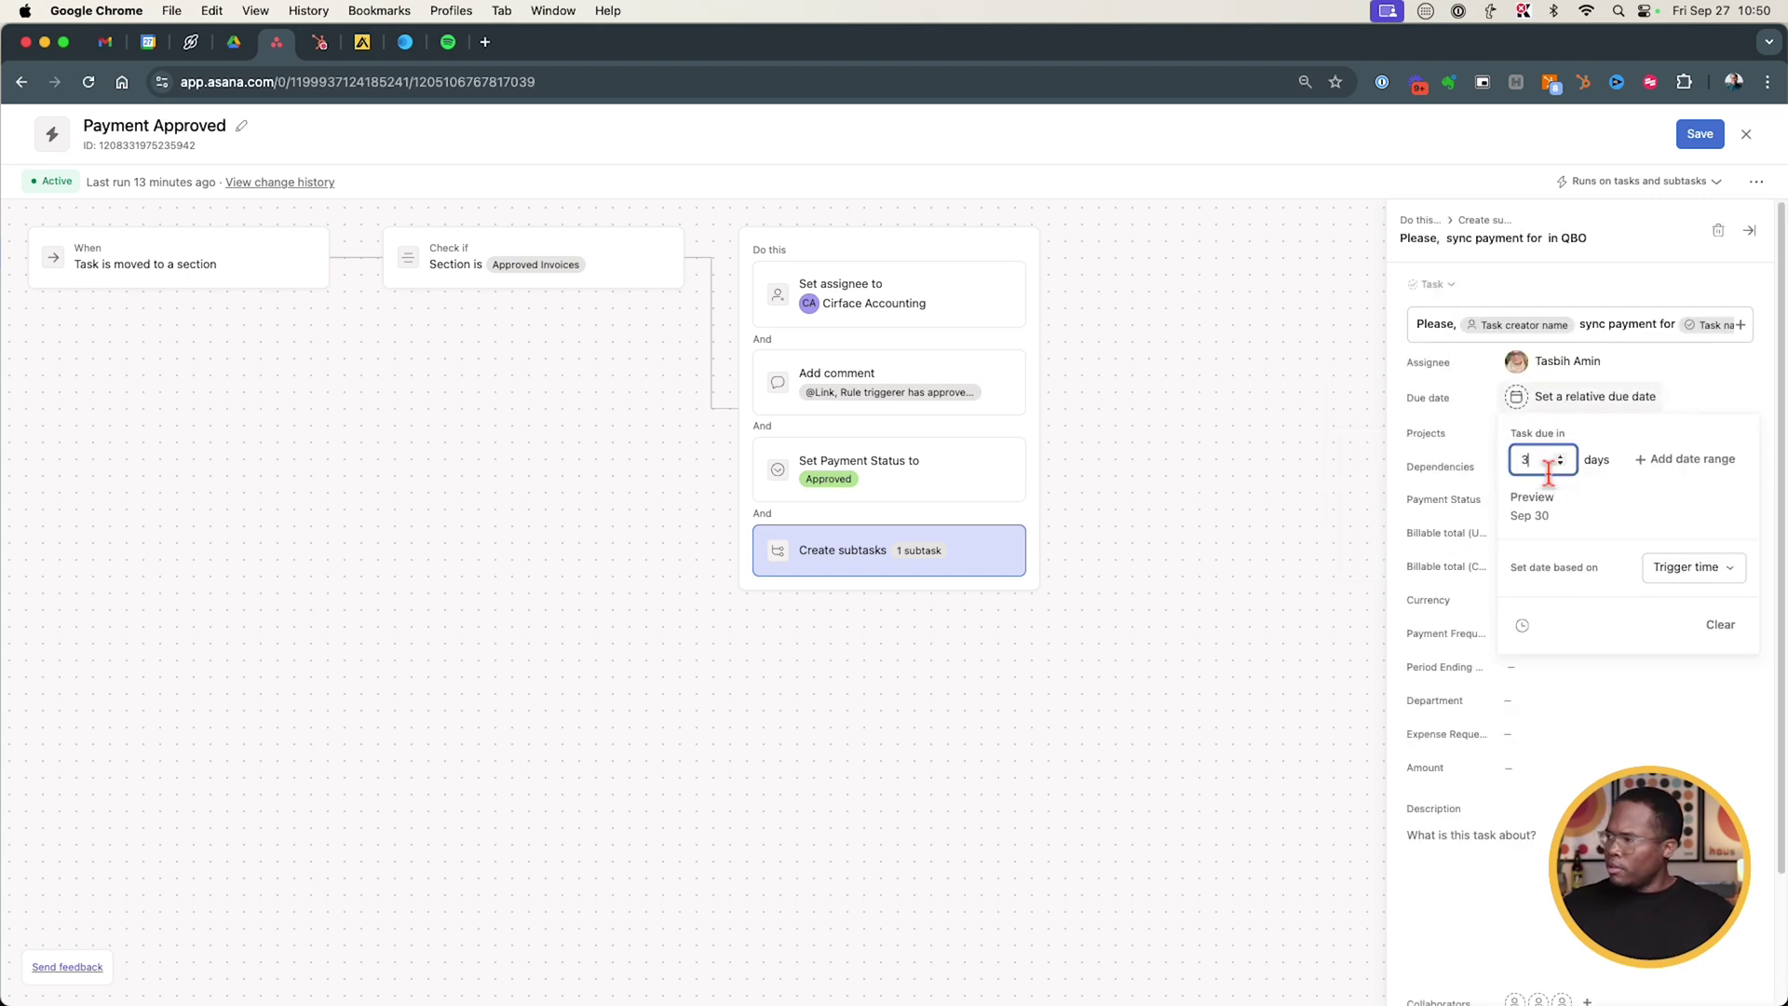
{"action": "left_click", "coordinate": [1690, 570]}
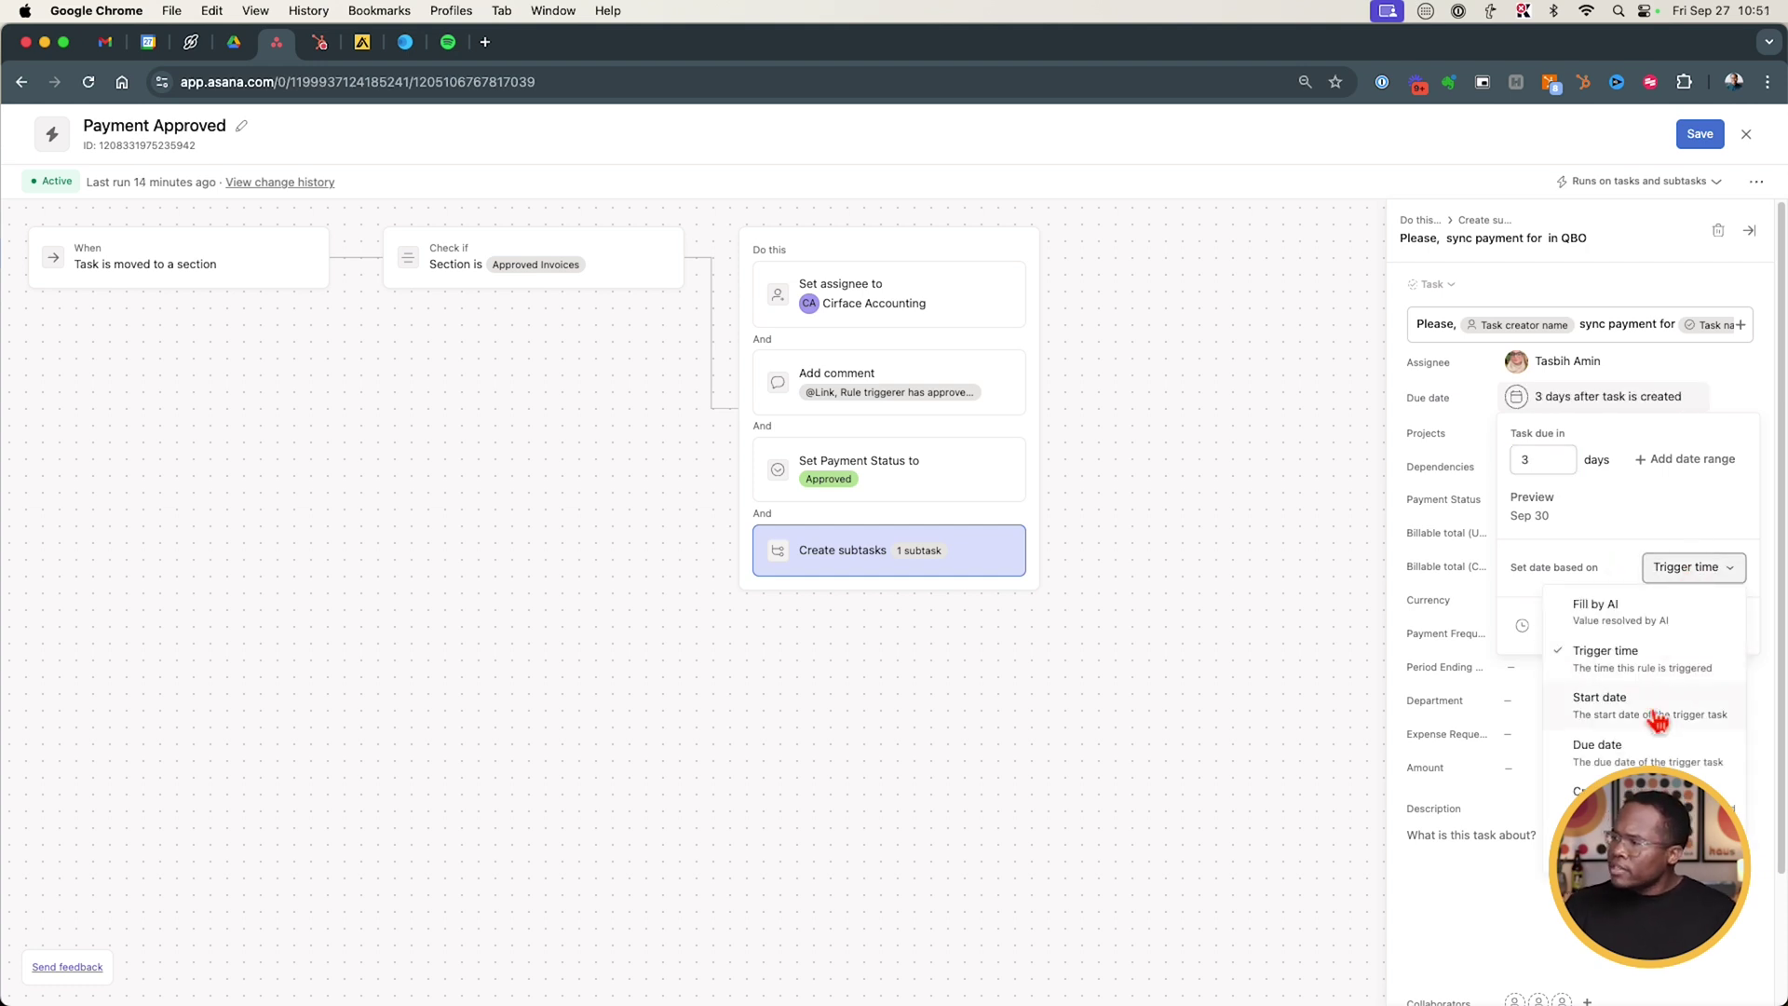
{"action": "left_click", "coordinate": [1410, 584]}
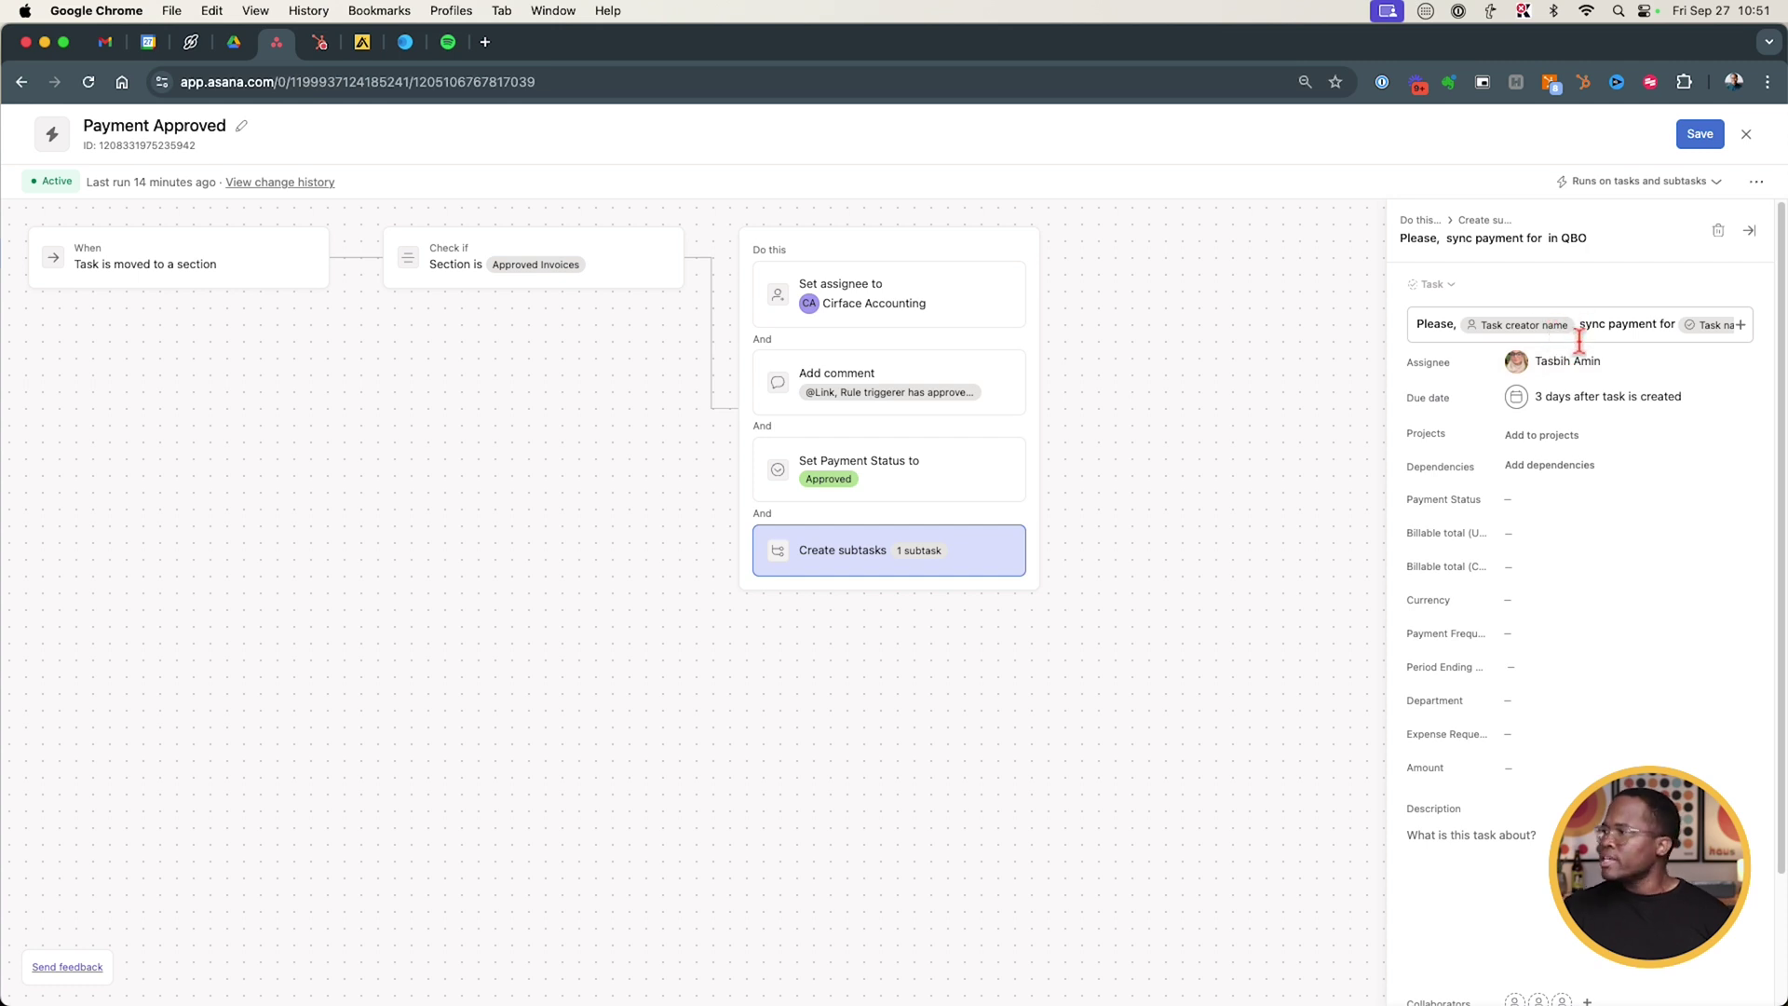
{"action": "left_click", "coordinate": [1688, 330]}
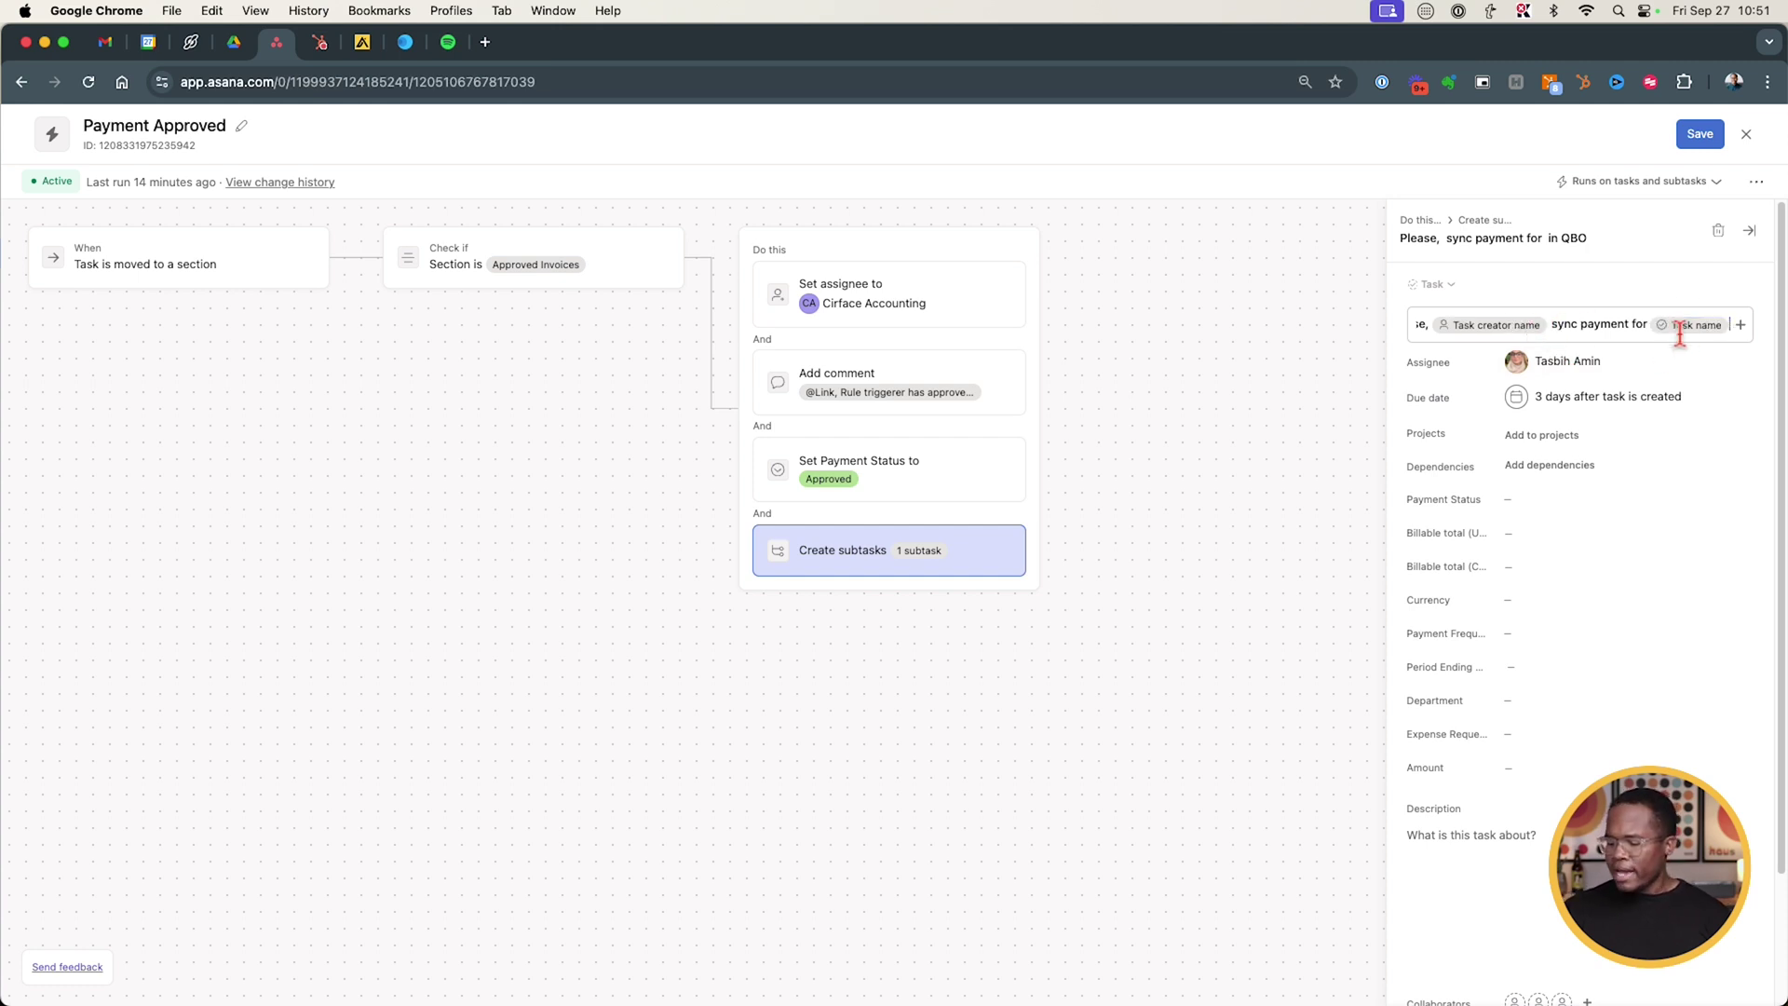